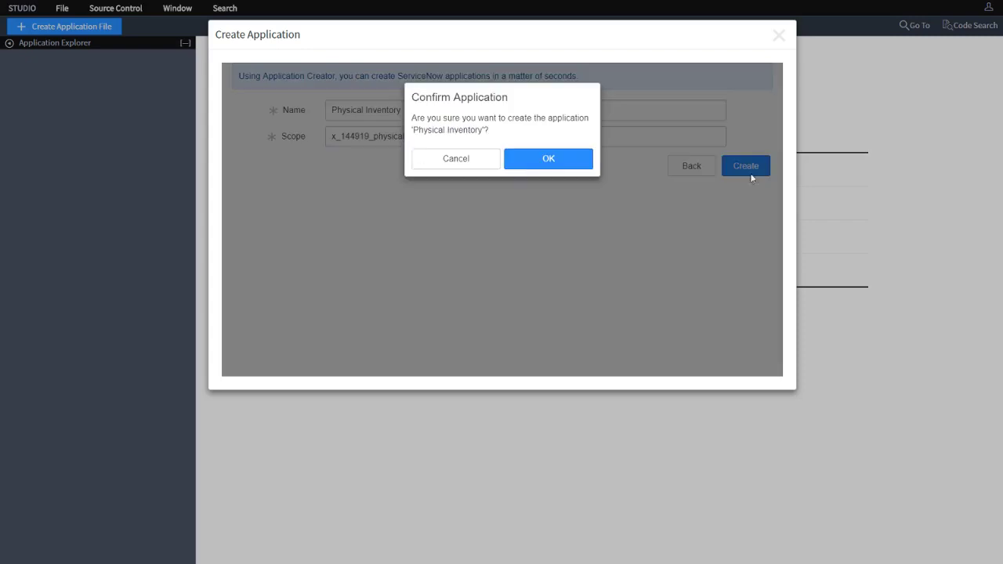
- Confirm creating the Physical Inventory application, return to the application list and open it for editing
left_click(549, 159)
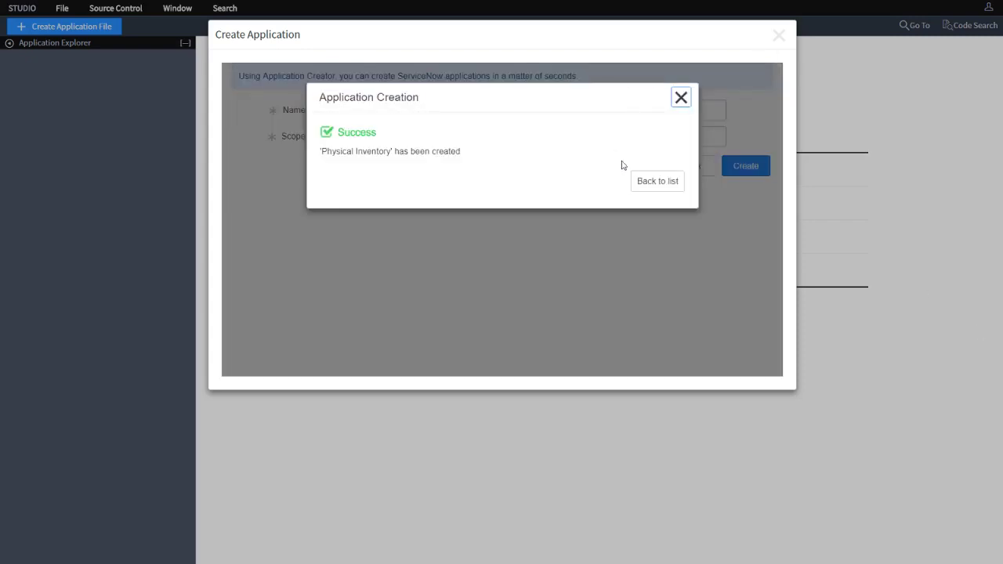
left_click(668, 186)
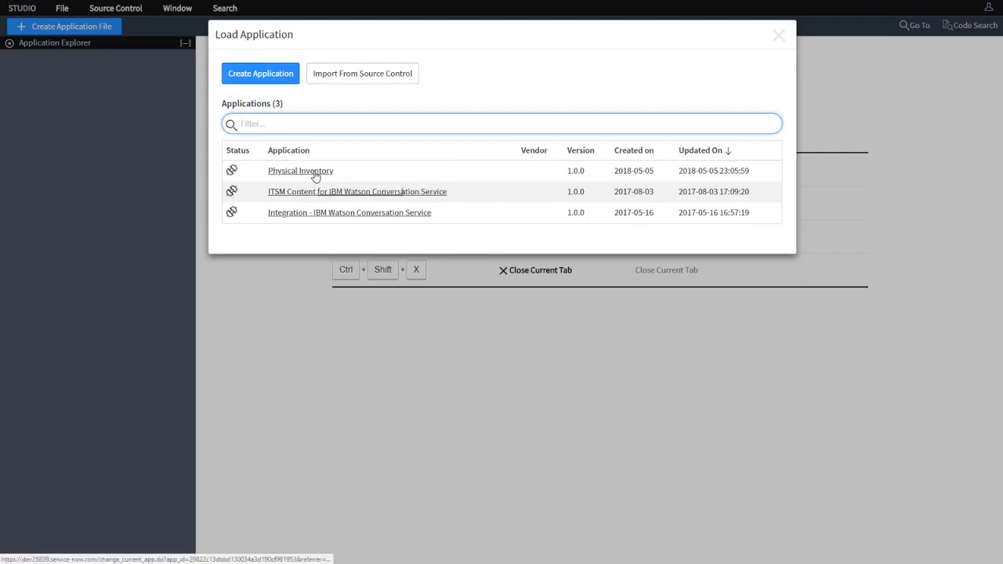
left_click(317, 173)
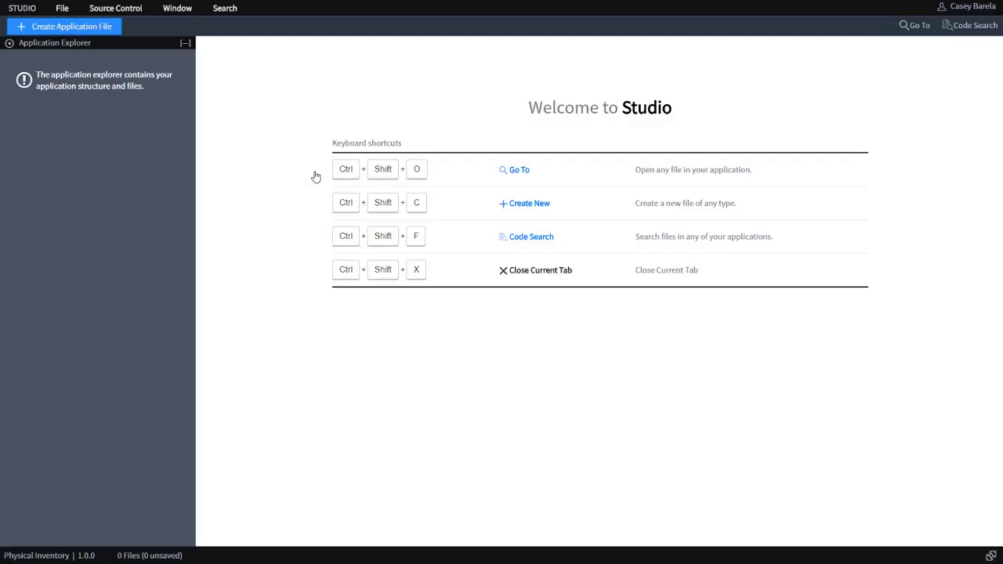
- Create a new Table application file labelled Scan Log, letting its name fill in and leaving the extended table blank
left_click(119, 30)
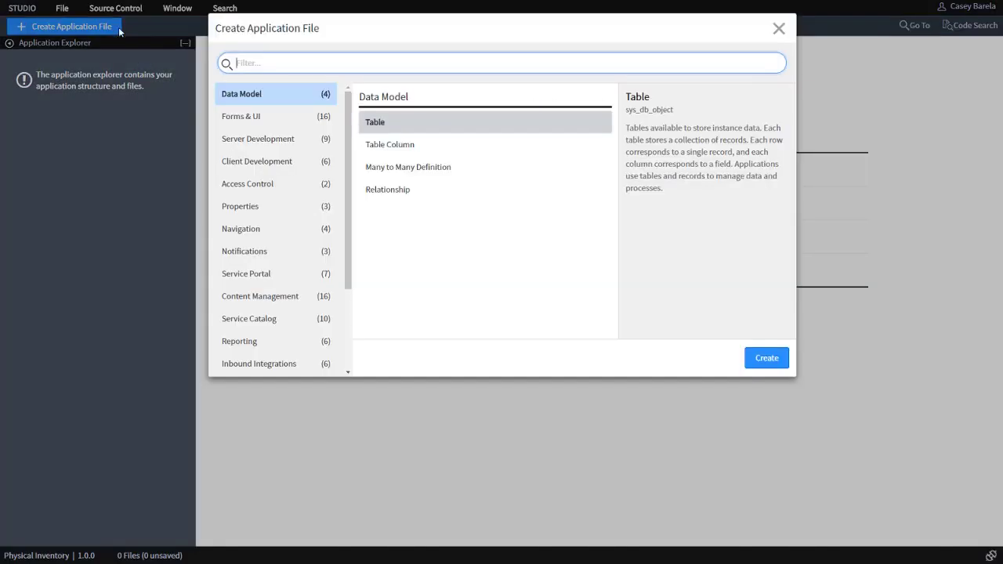
left_click(767, 357)
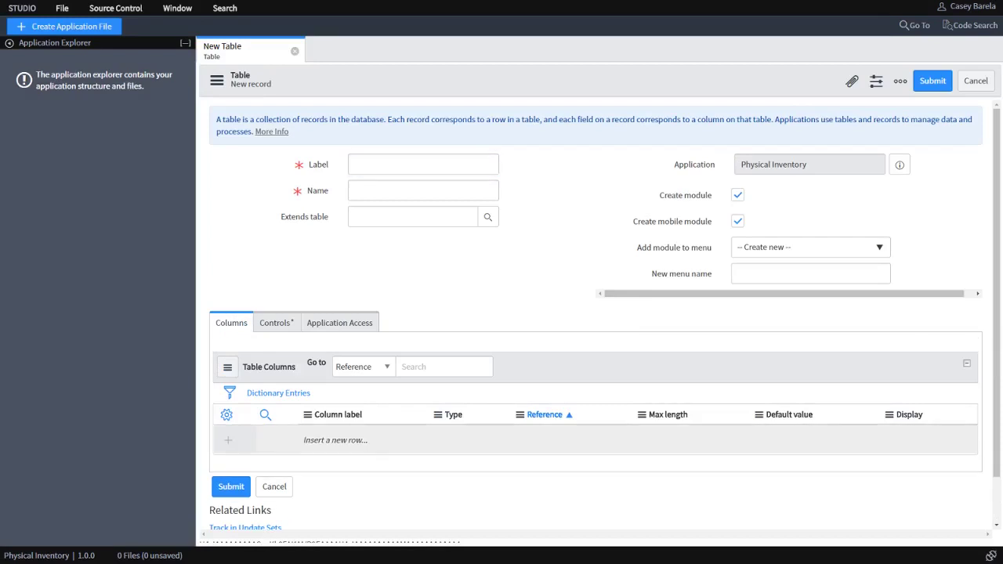
left_click(366, 161)
type("Scan Log")
left_click(419, 192)
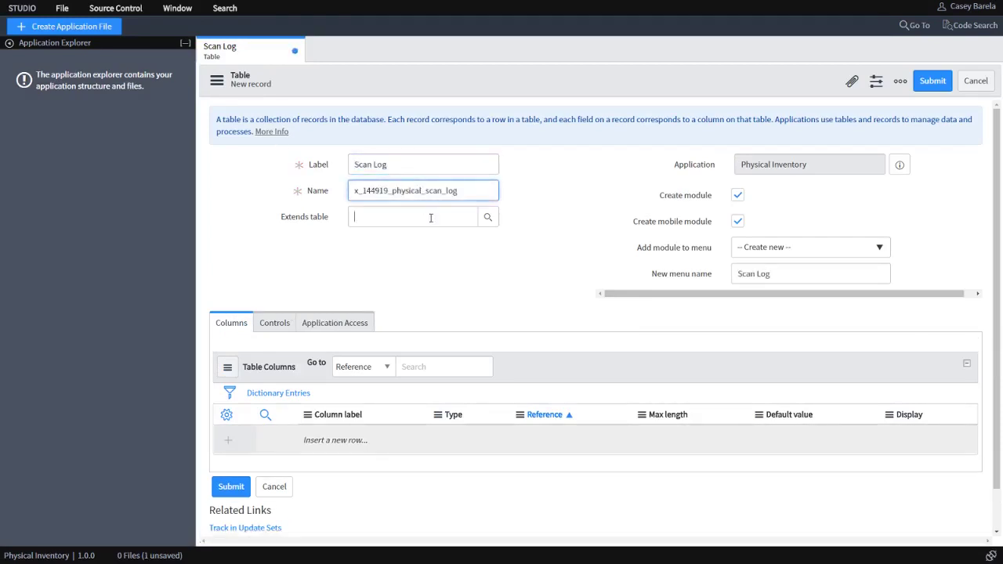
left_click(429, 216)
- Set the new menu name for the table's module to Physical Inventory
left_click(800, 279)
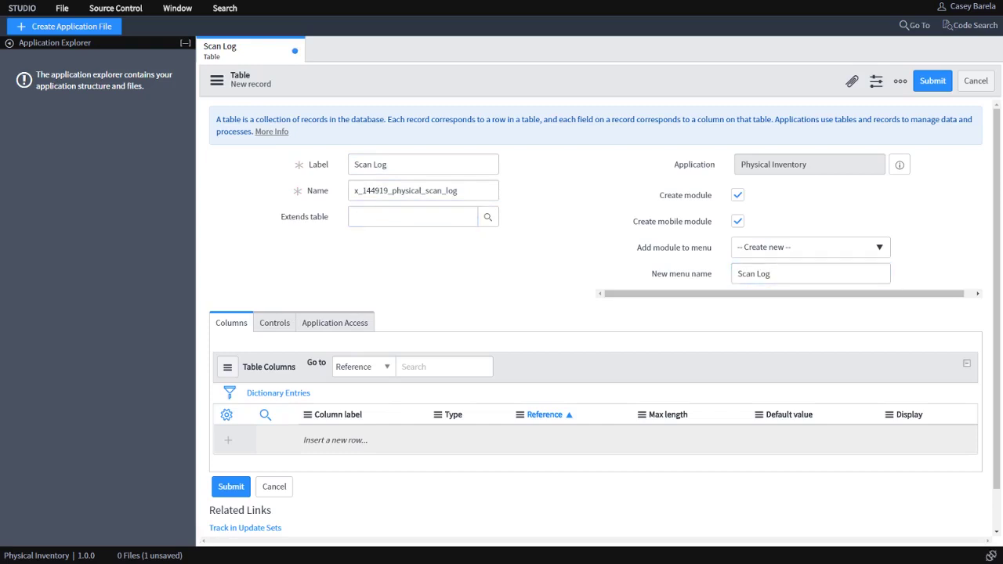
left_click_drag(779, 274, 686, 275)
type("Physical Inventory")
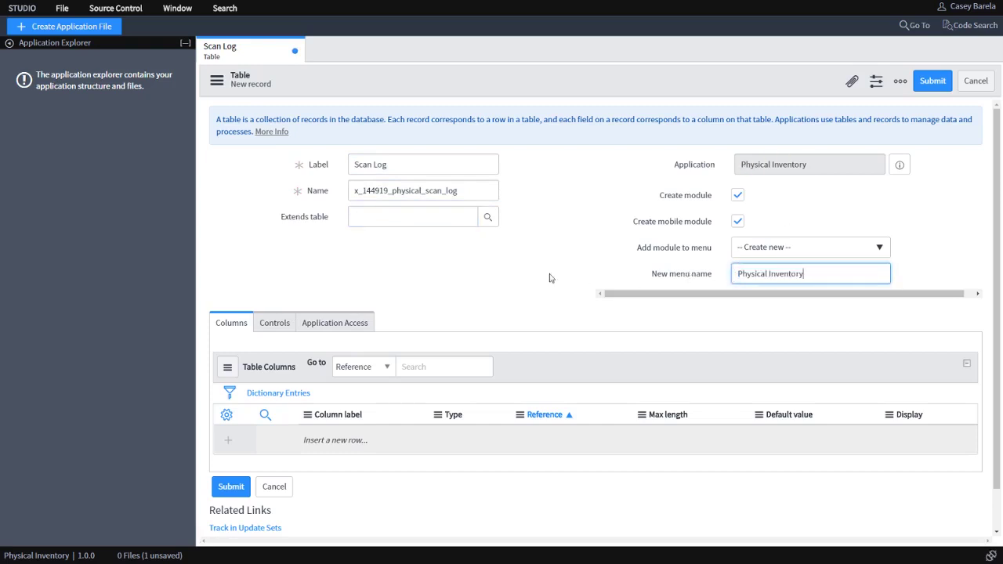
left_click(518, 276)
- Enable auto-numbering for the Scan Log table with the prefix SCAN
left_click(265, 326)
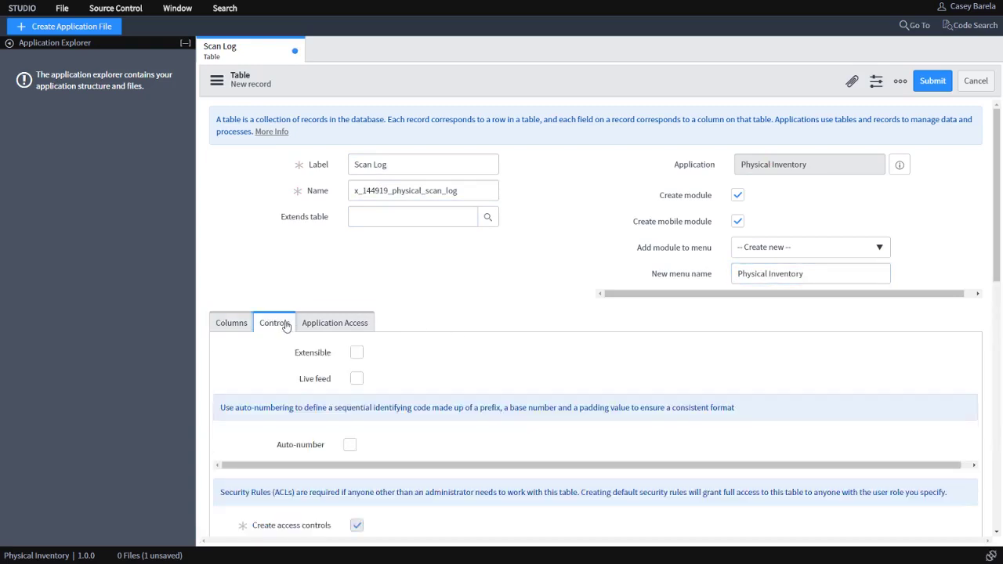
left_click(349, 443)
scroll(431, 445, "down", 1)
left_click(408, 387)
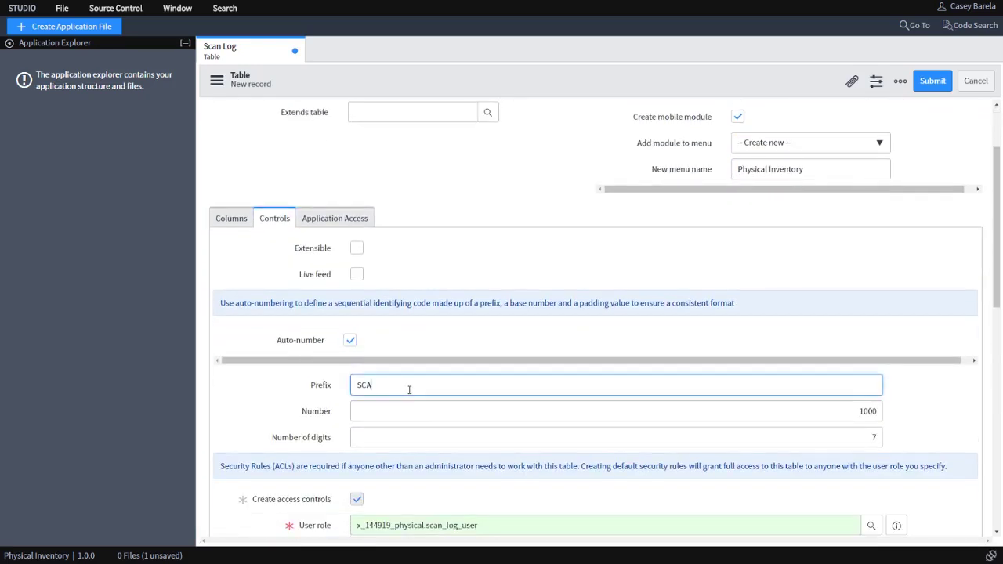
scroll(411, 389, "down", 2)
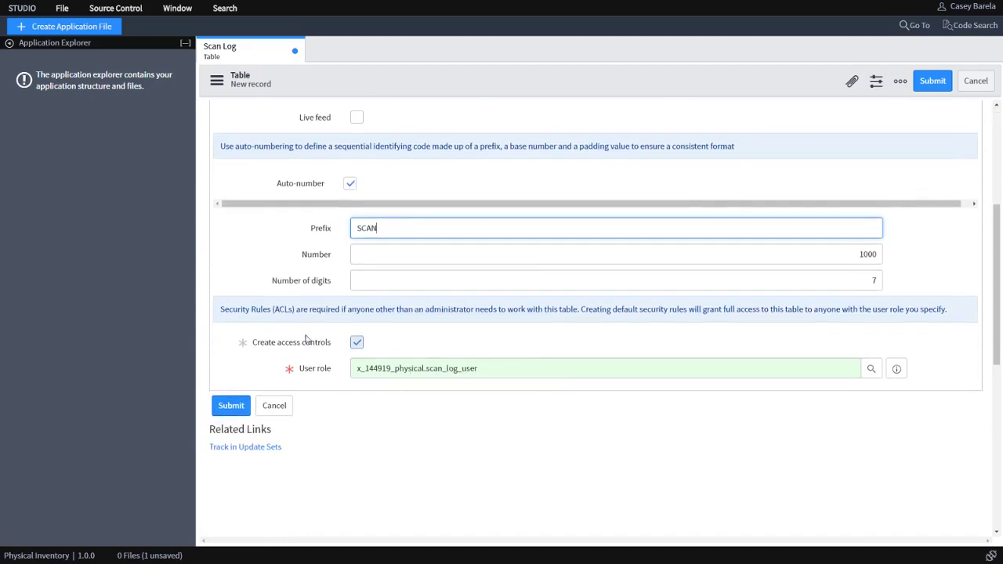
scroll(348, 157, "up", 1)
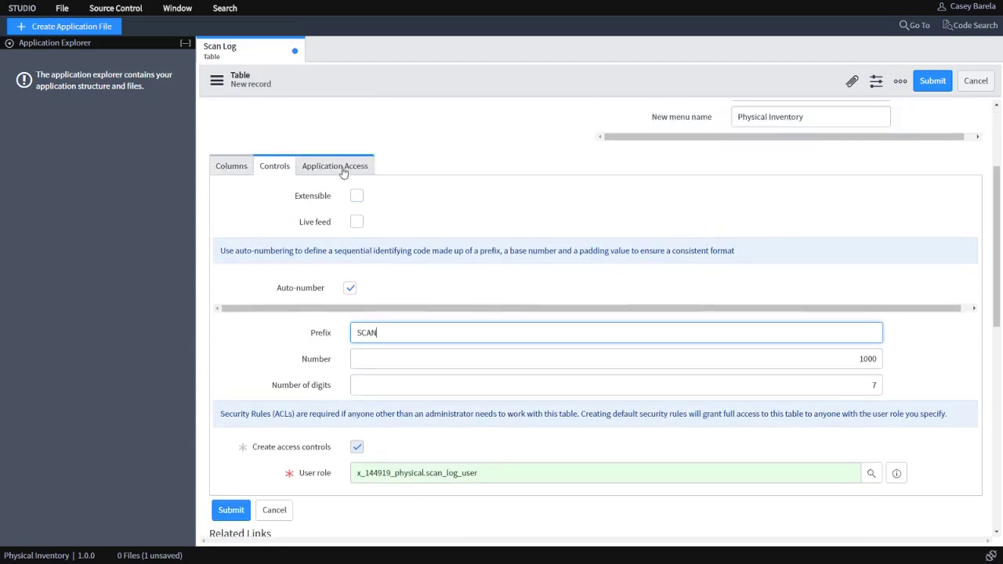
- Allow create, update and delete access from all application scopes, and submit the Scan Log table
left_click(346, 167)
left_click(357, 248)
left_click(357, 275)
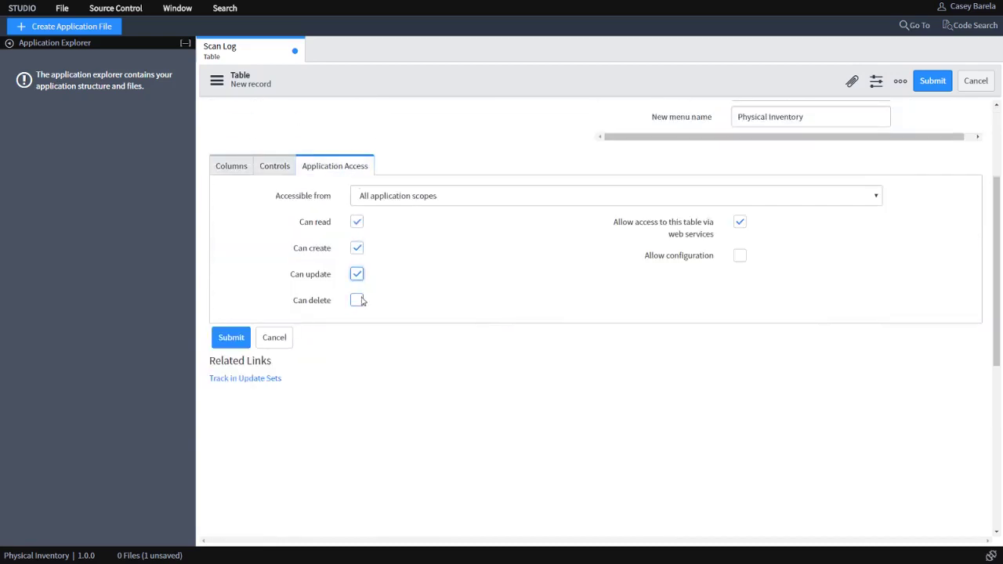
left_click(356, 300)
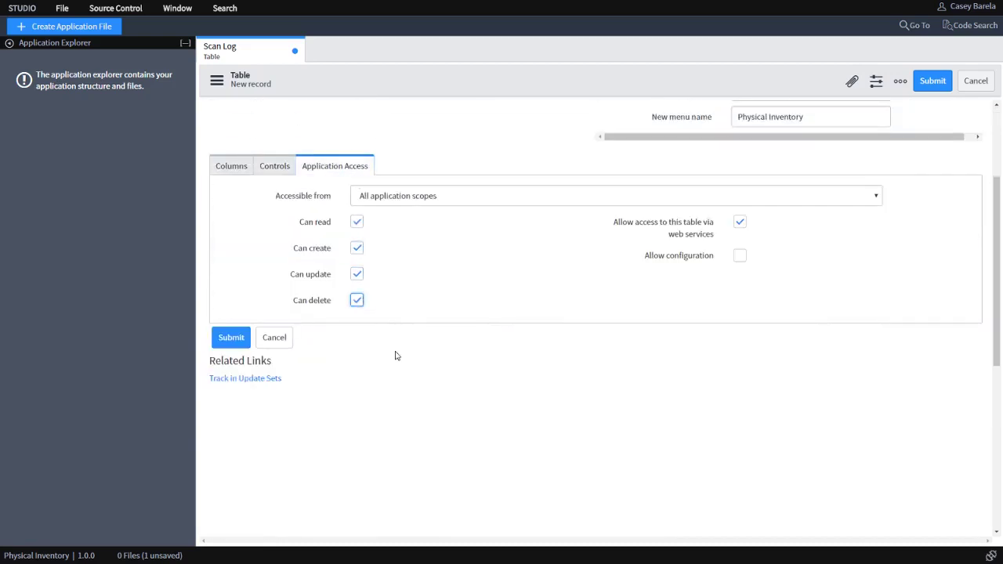
left_click(244, 345)
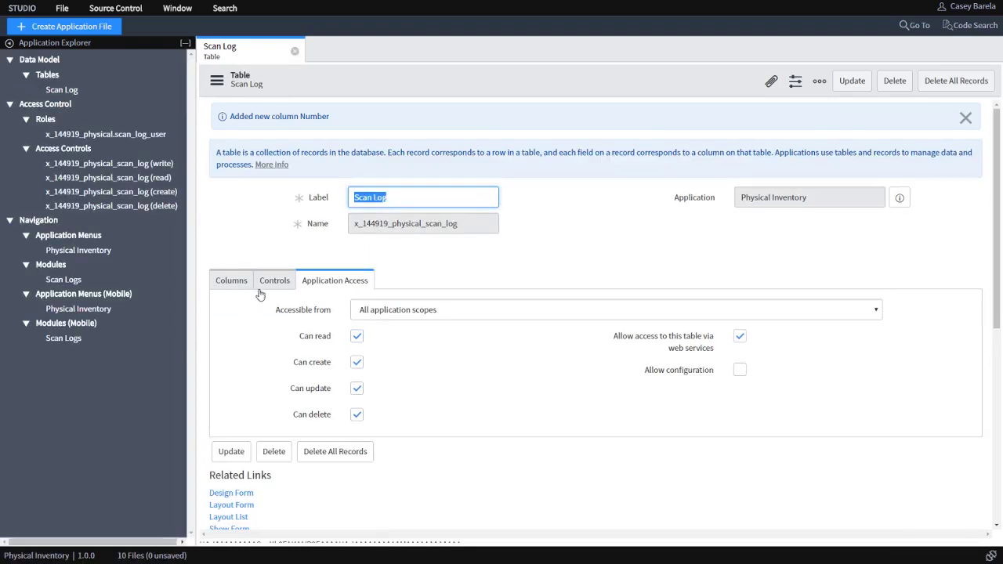
- Add a new column labelled Asset to the Scan Log table's columns
left_click(245, 284)
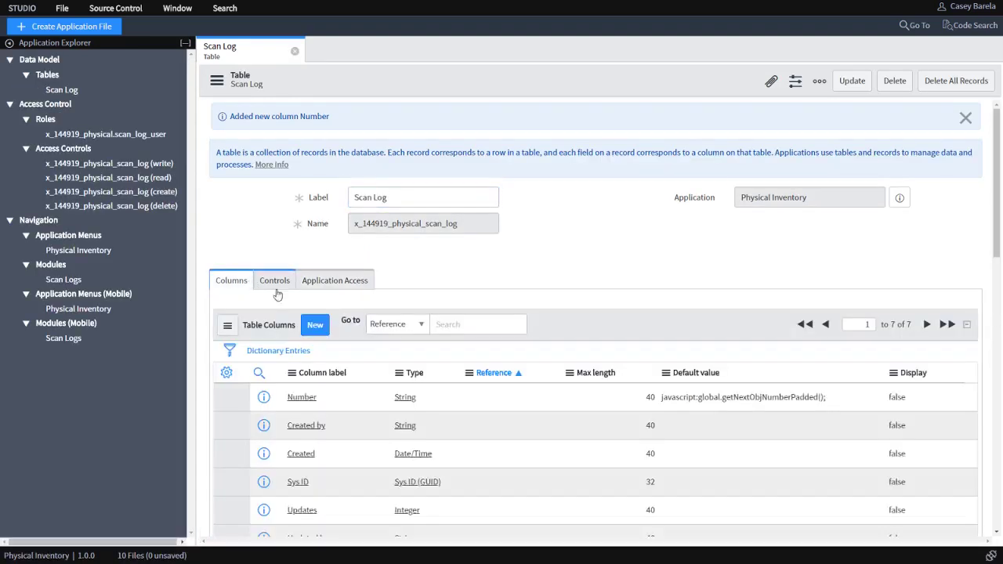
scroll(277, 294, "down", 5)
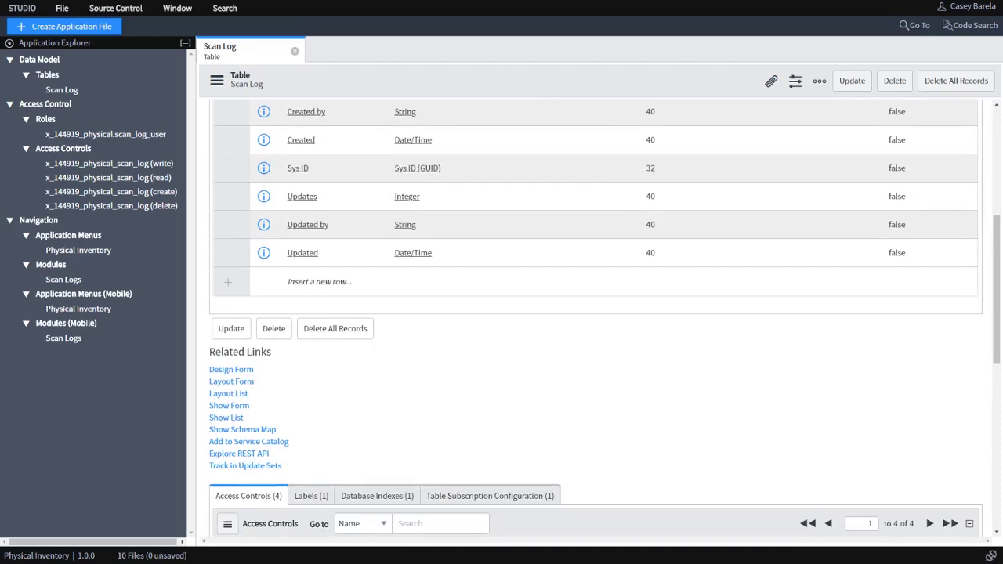
left_click(307, 283)
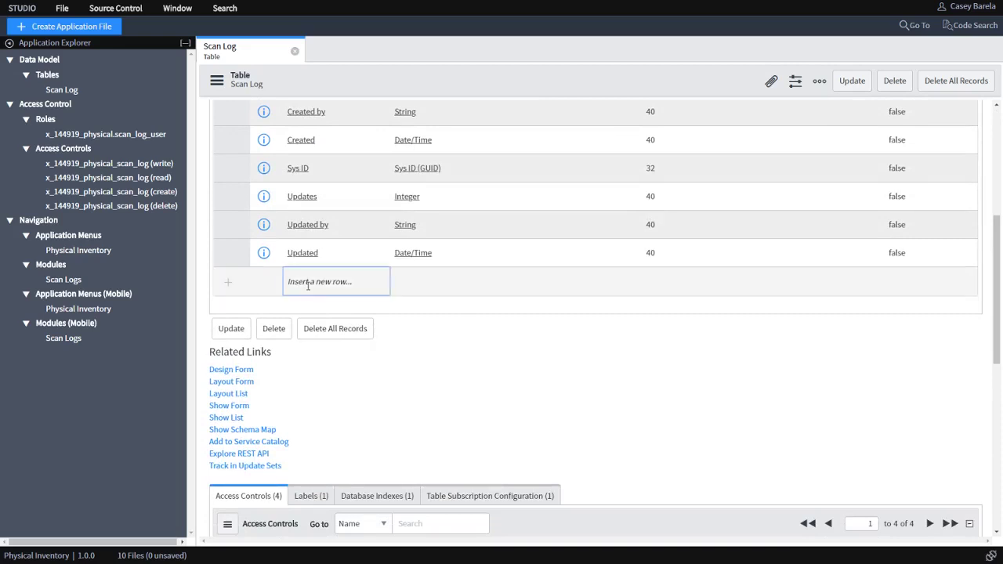
type("Asset")
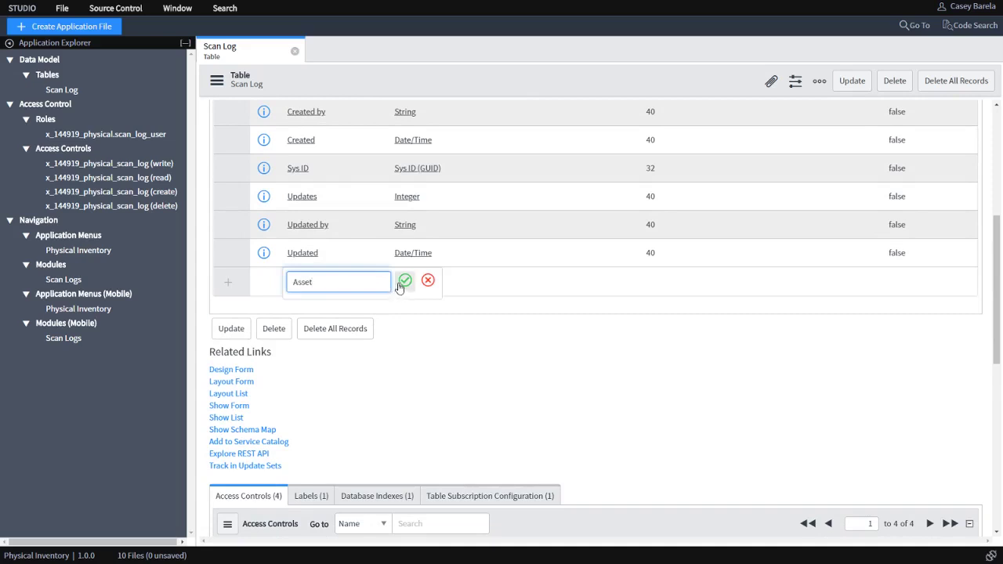
left_click(404, 280)
- Set the Asset column's type to Reference and its referenced table to Hardware
left_click(423, 284)
type("re")
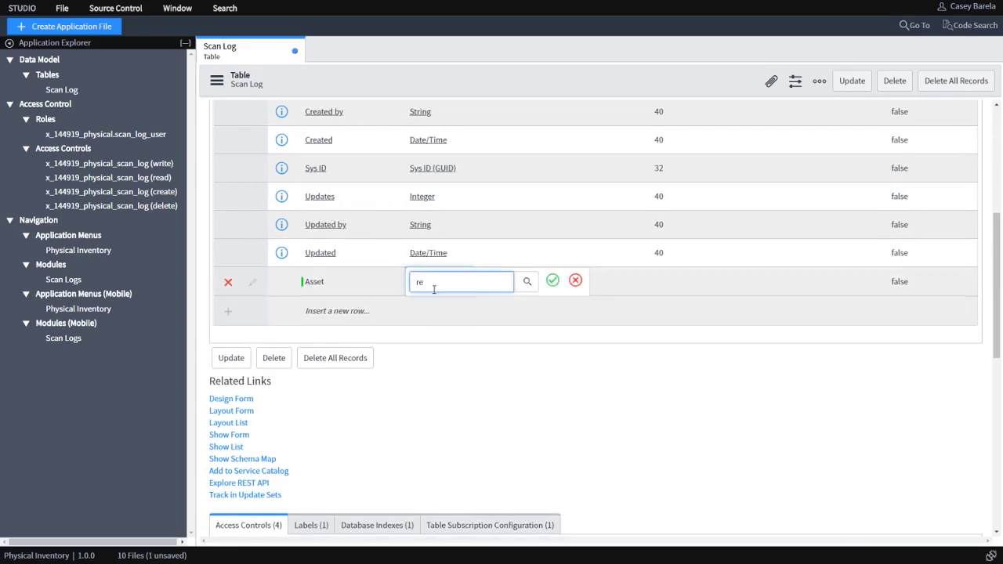
left_click(437, 307)
left_click(553, 280)
left_click(516, 288)
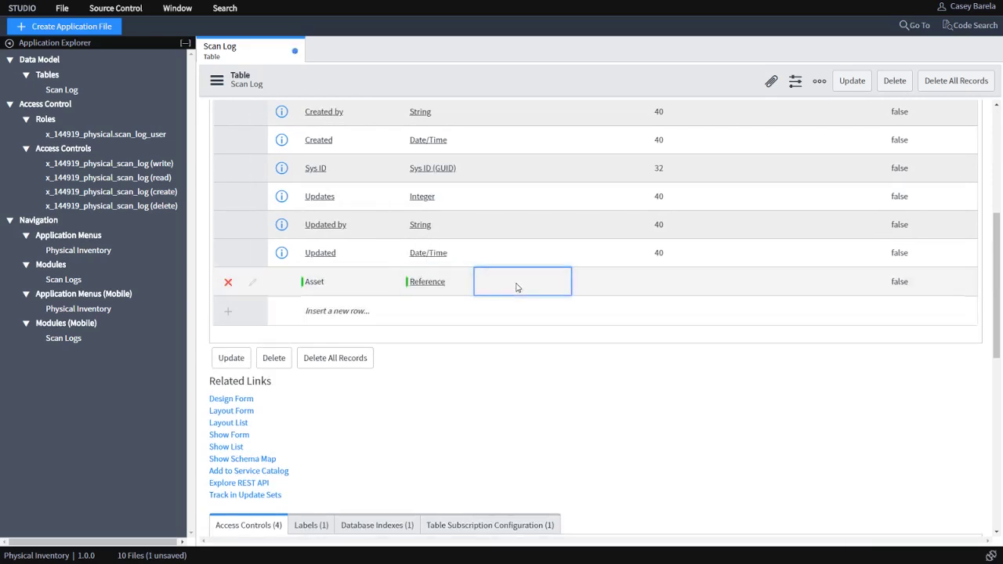
left_click(515, 286)
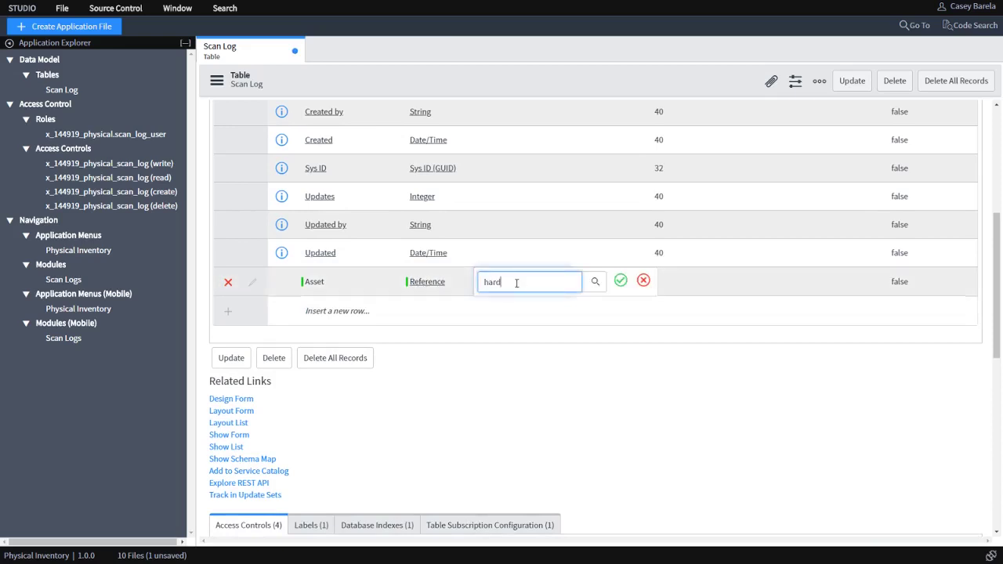
left_click(517, 316)
left_click(620, 280)
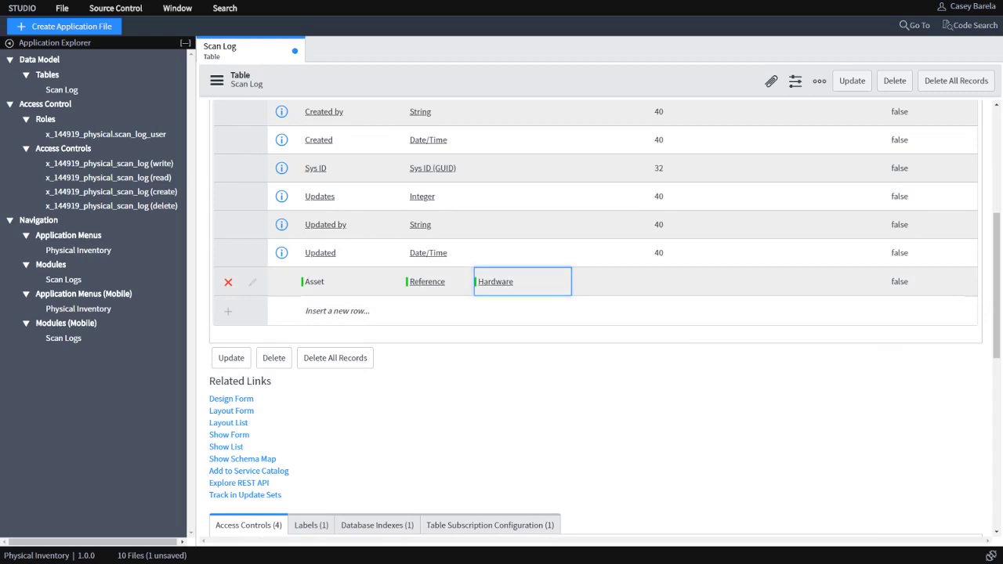
- Add a Location column of type Reference that points to the Location table
left_click(325, 310)
type("Location")
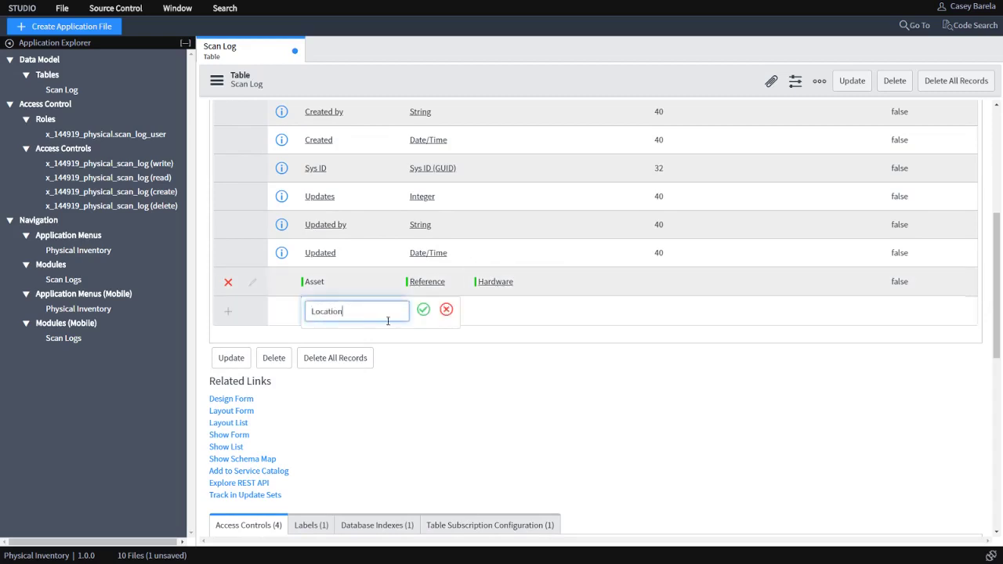
left_click(423, 310)
left_click(427, 314)
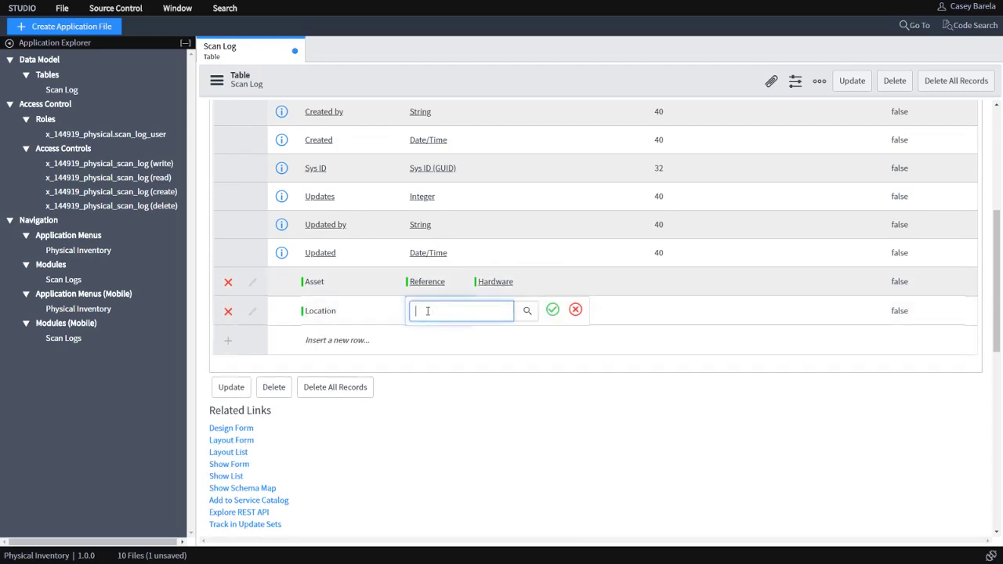
type("ref")
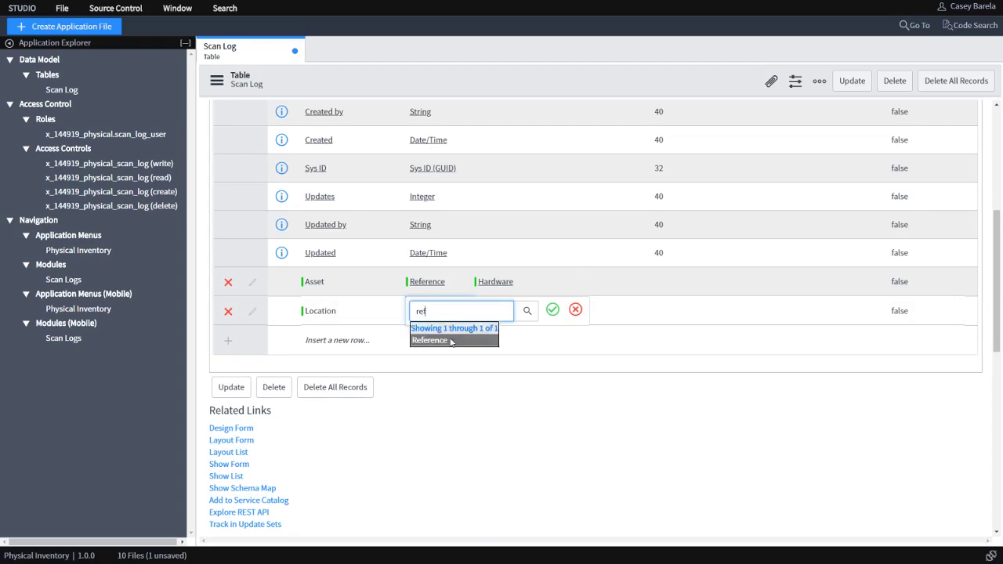
left_click(429, 339)
left_click(552, 310)
left_click(518, 314)
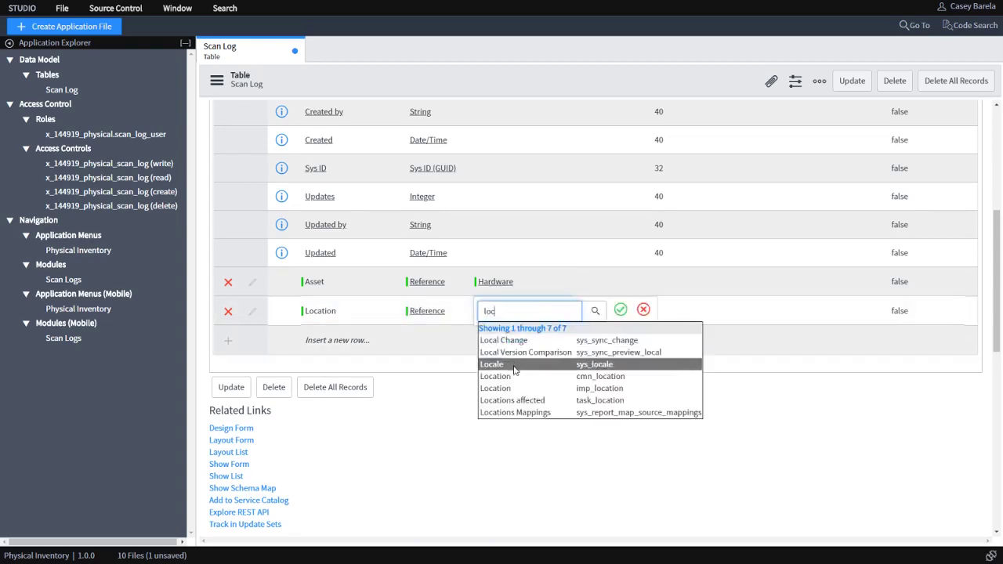
left_click(533, 369)
left_click(620, 310)
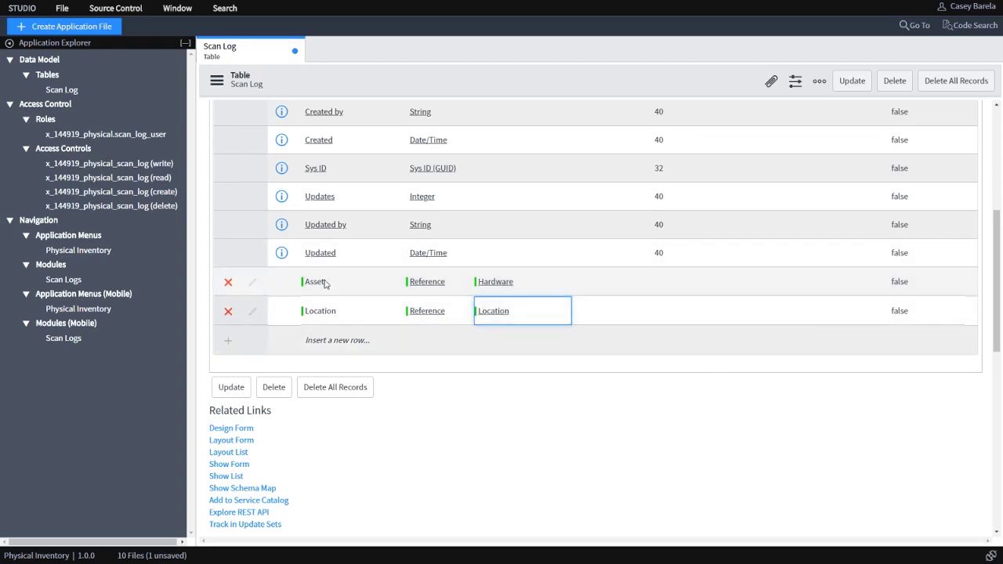
- Add a Comments column of type String below the Location column
left_click(321, 340)
type("Comments")
left_click(424, 343)
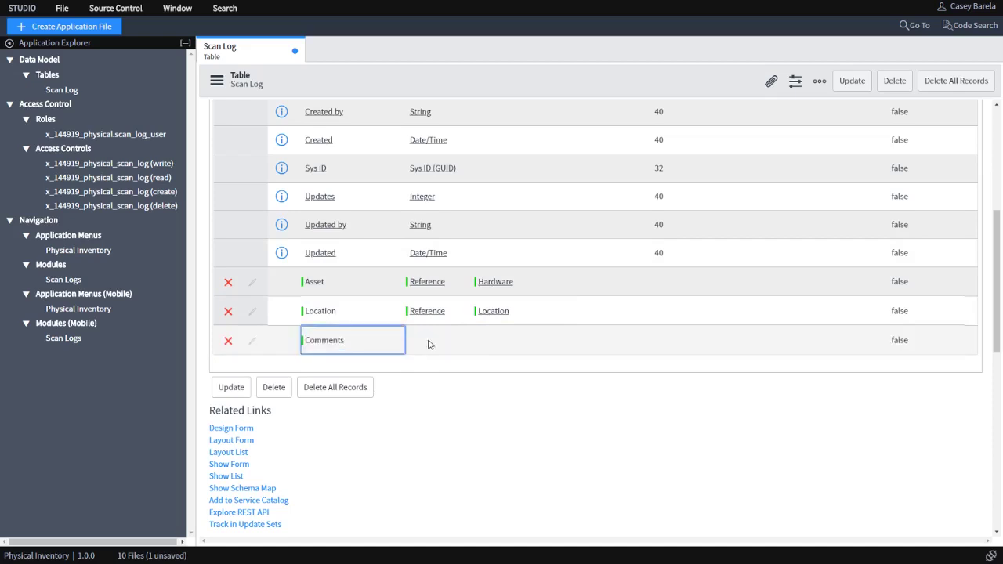
type("str")
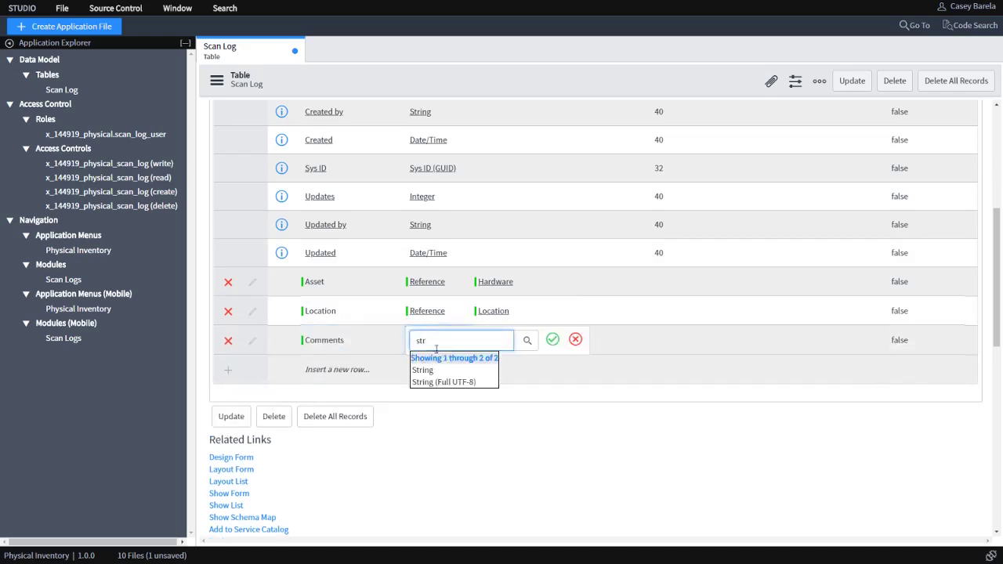
key("Down")
key("Return")
left_click(552, 339)
left_click(498, 341)
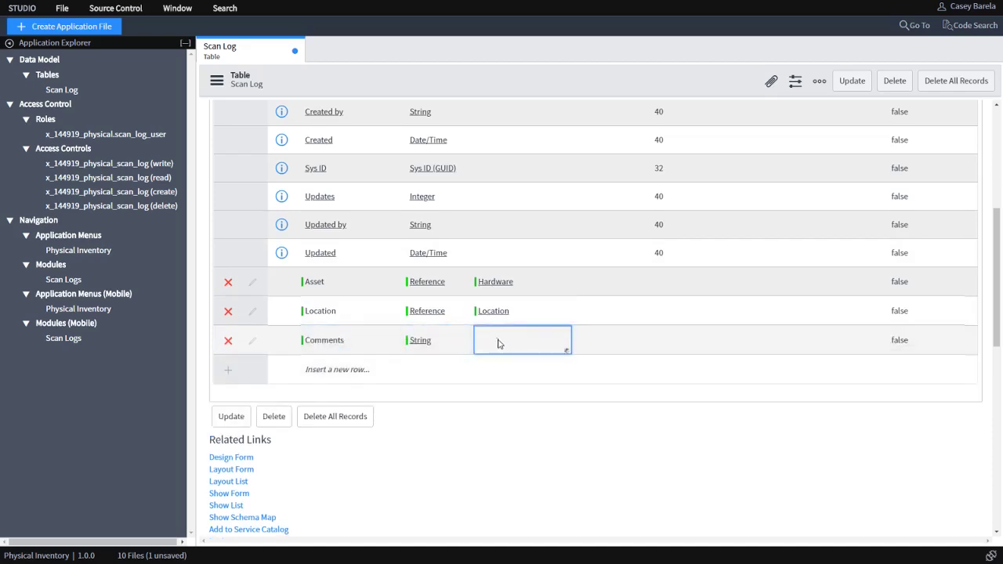
left_click(499, 342)
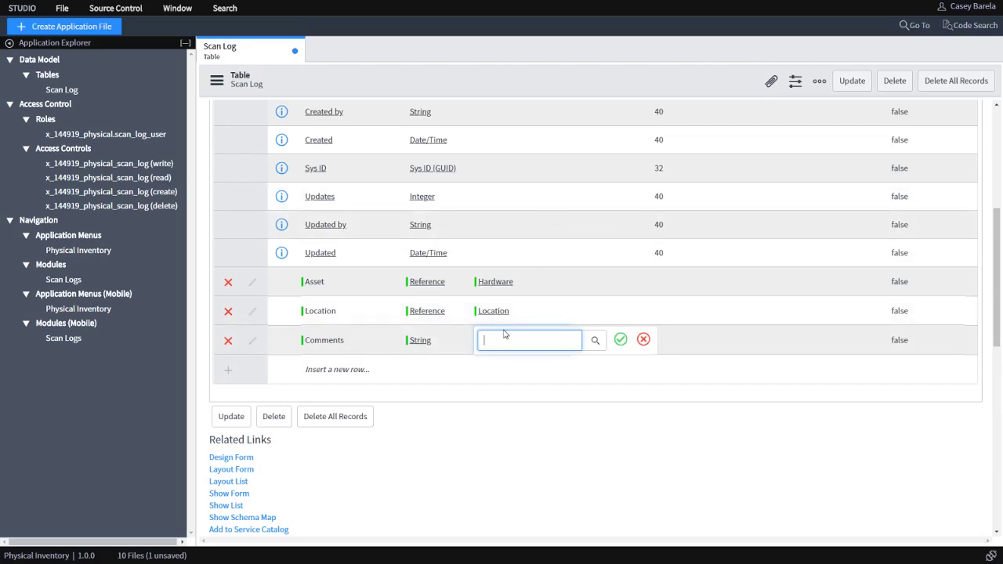
left_click(620, 339)
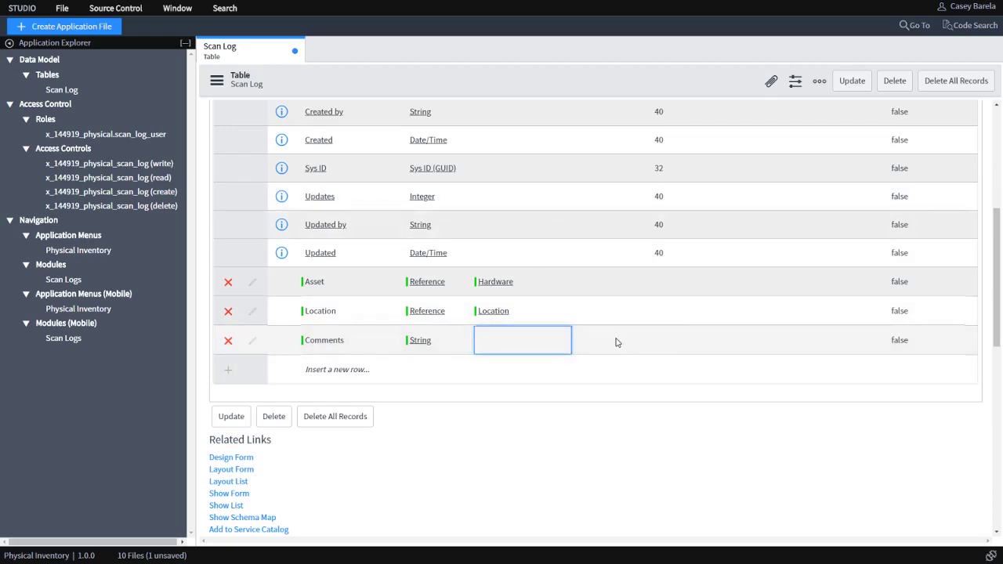
- Set the Comments column's maximum length to 4000
double_click(616, 339)
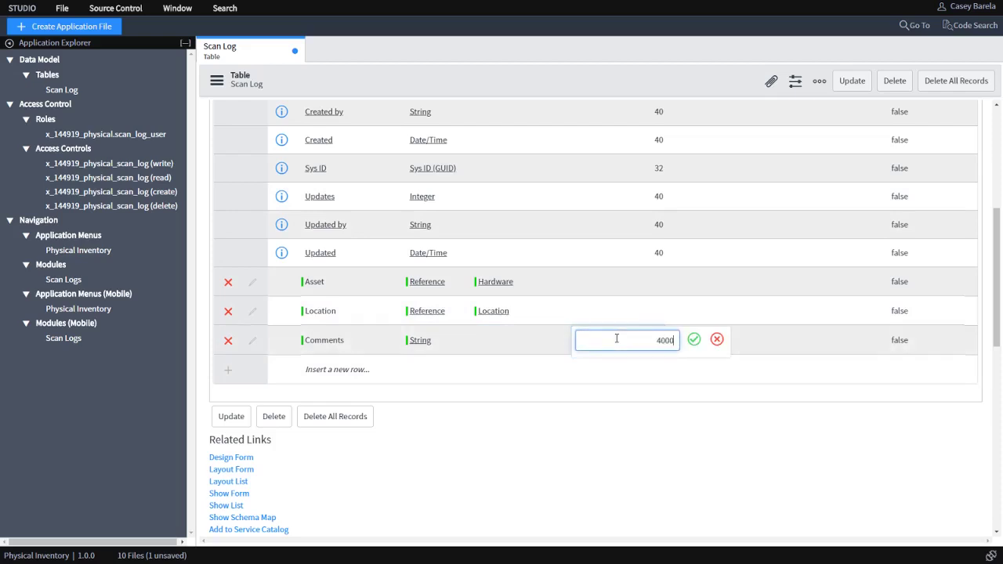
key("Return")
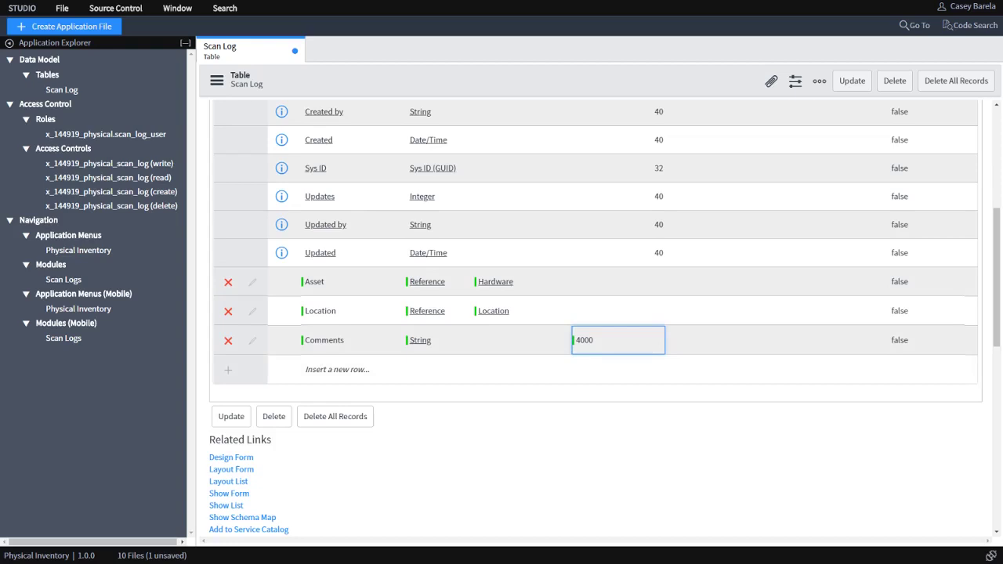
- Add a GeoLocation column of type String with a maximum length of 255 below the Comments column
left_click(333, 368)
type("GeoLocation")
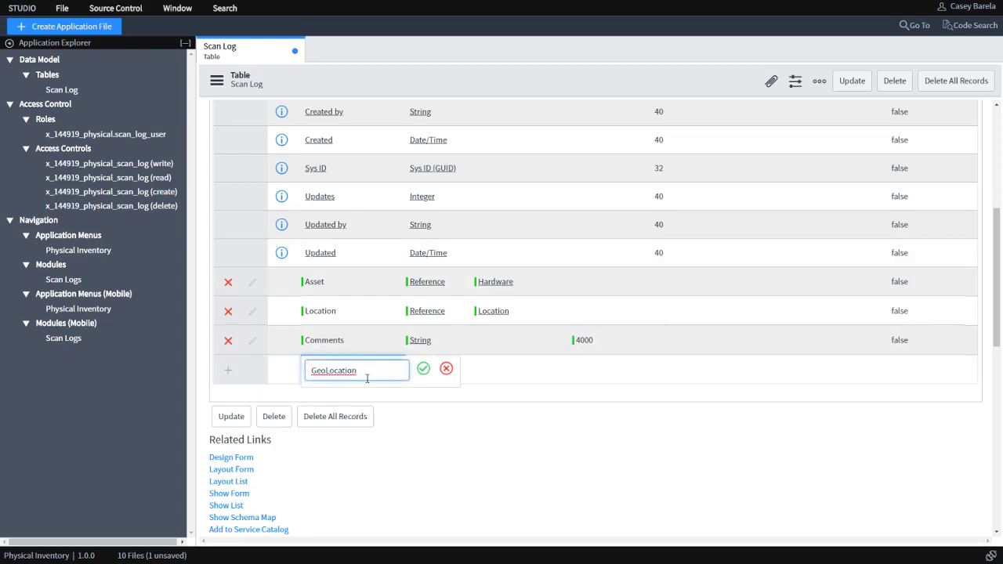
left_click(423, 368)
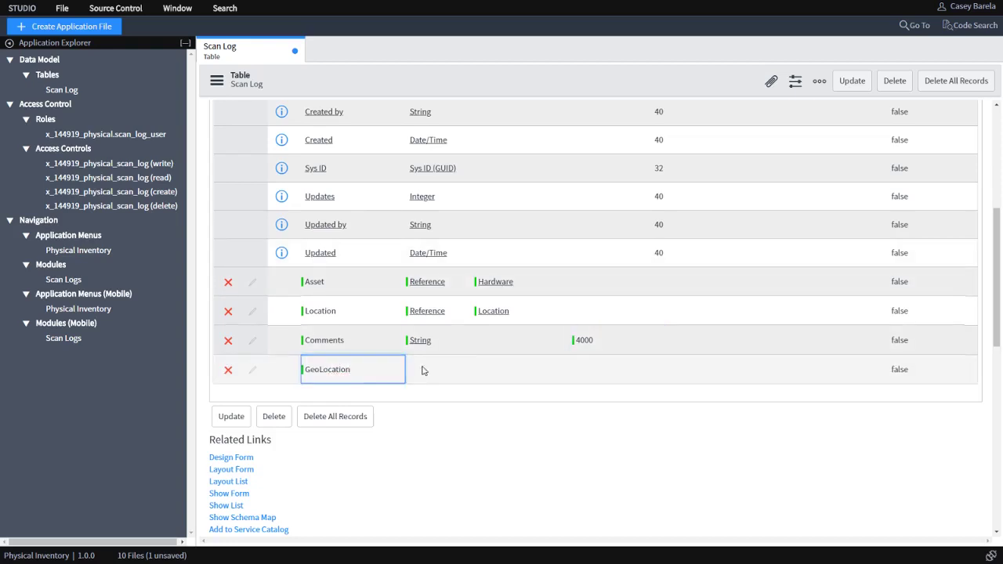
left_click(423, 367)
type("str")
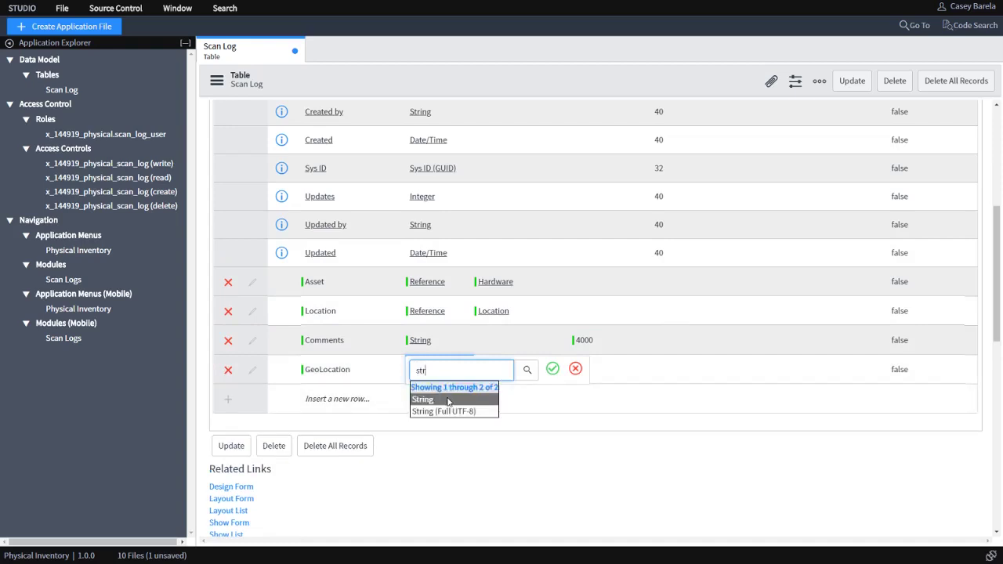
left_click(450, 400)
left_click(552, 368)
left_click(593, 368)
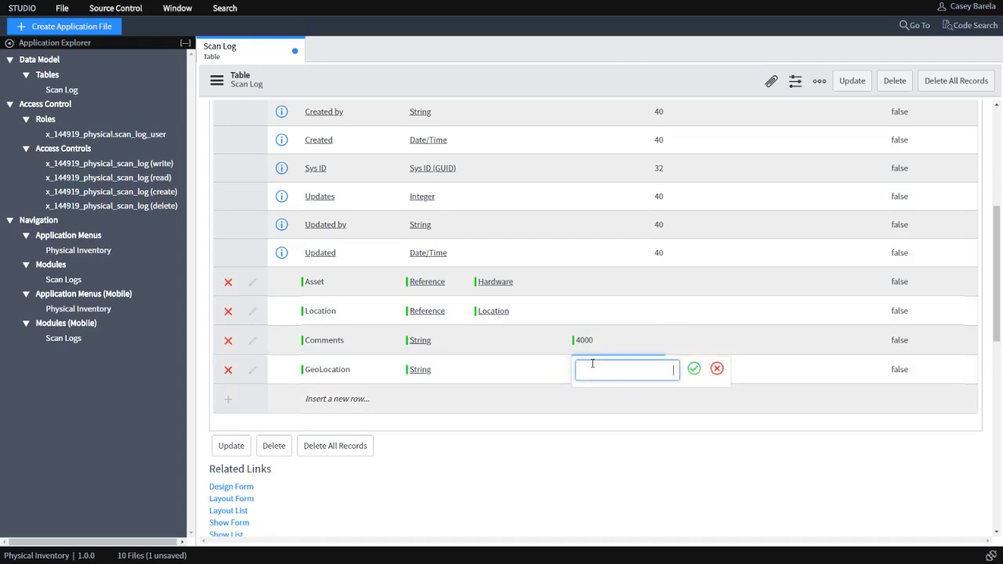
key("Return")
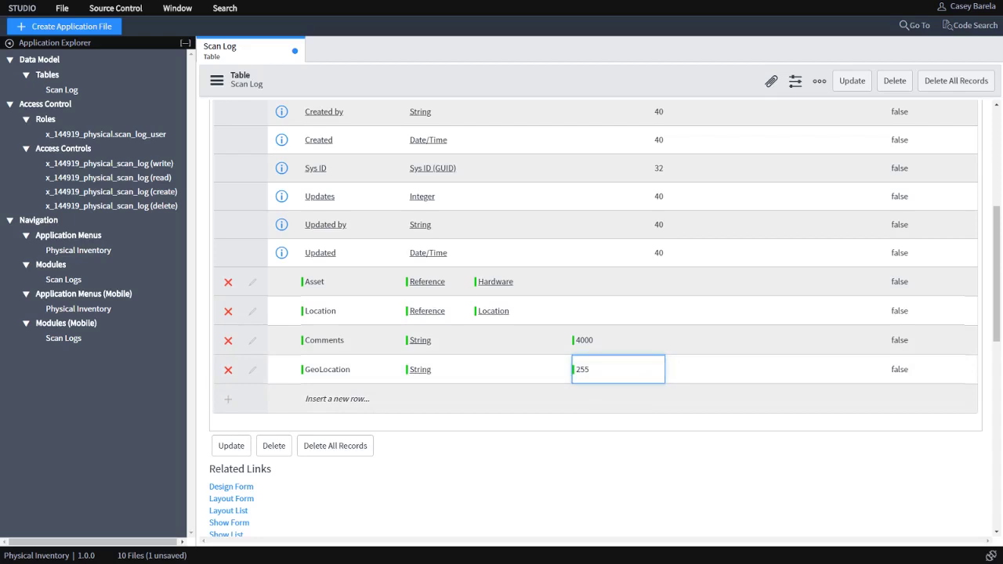
- Add a Map Link column of type URL below GeoLocation and save the Scan Log table
left_click(335, 399)
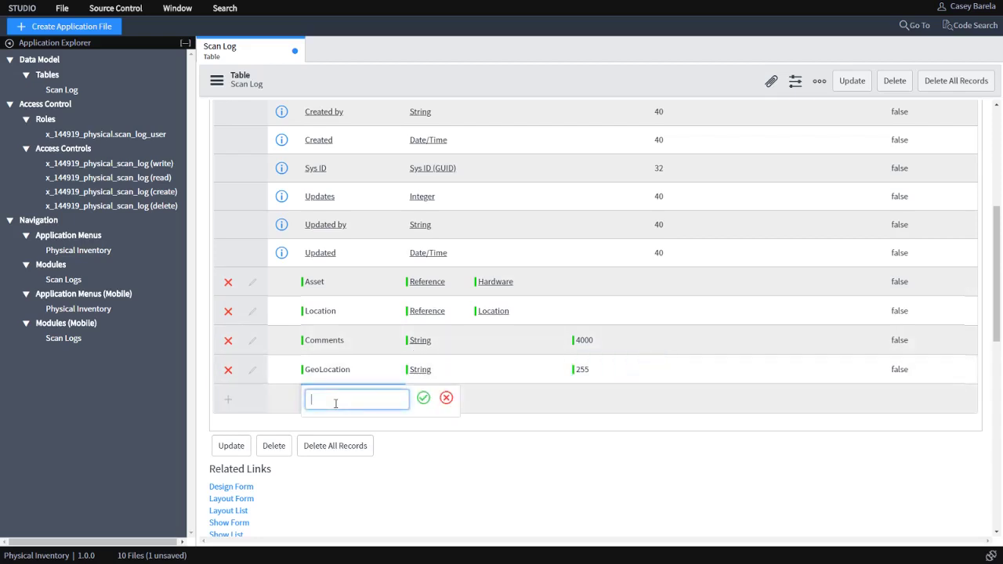
type("Map Link")
left_click(423, 398)
left_click(421, 399)
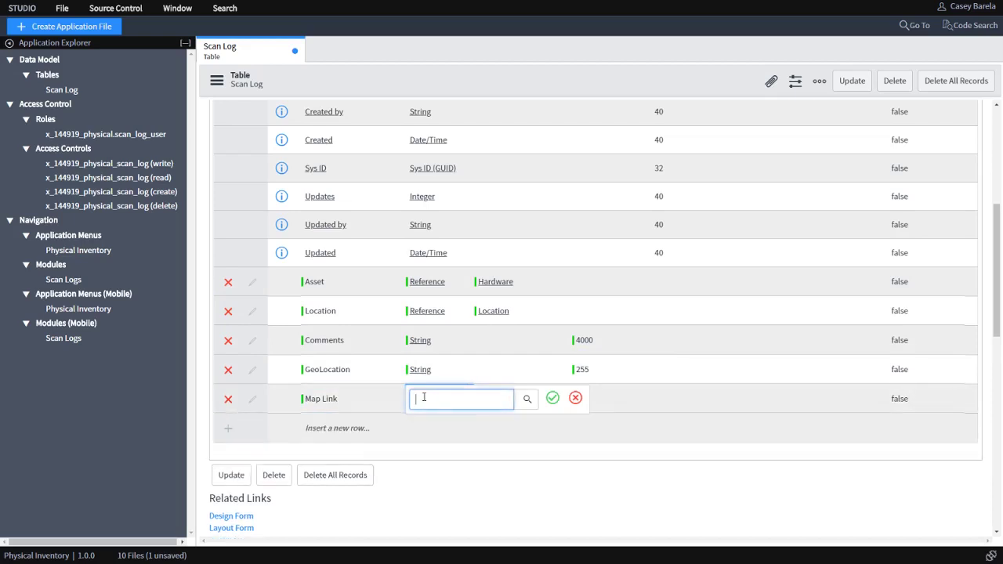
type("ur")
left_click(439, 432)
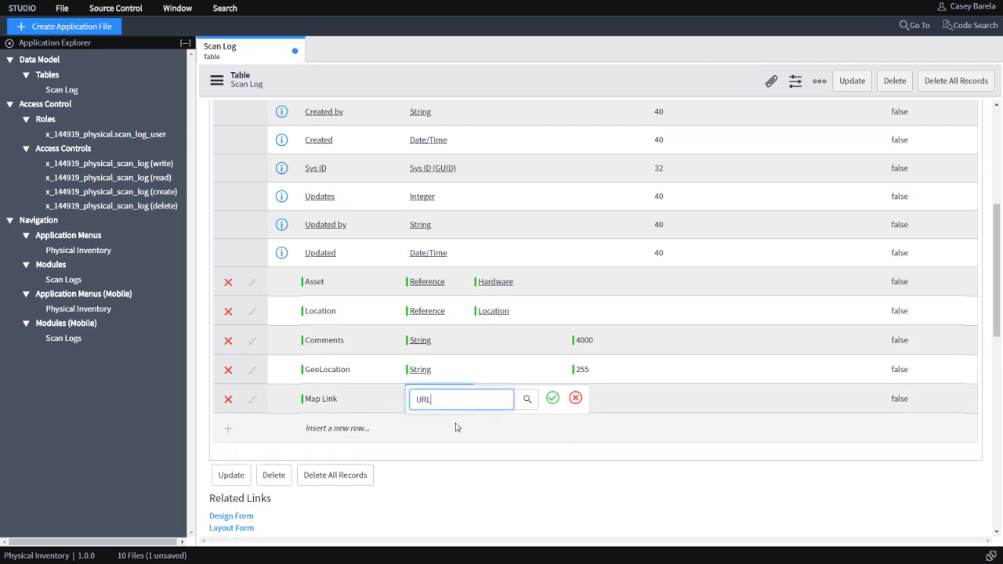
left_click(552, 399)
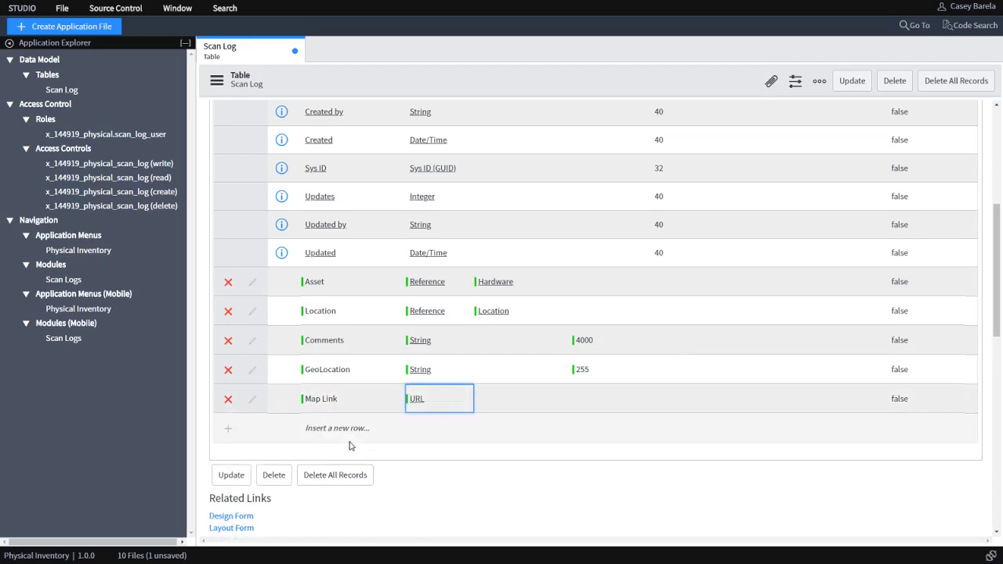
left_click(246, 482)
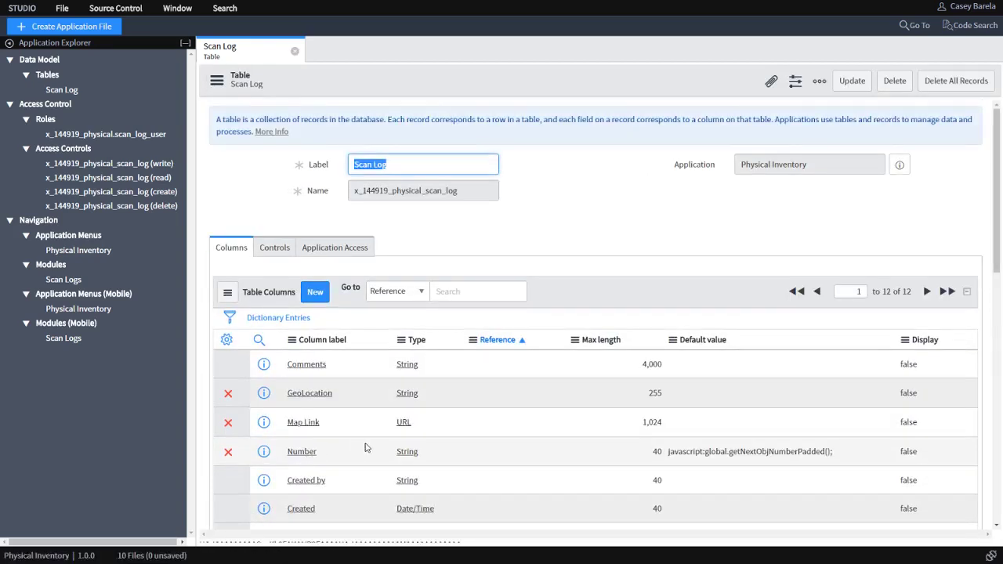
- Add the Created field to the table columns list and sort the list by Created in descending order
left_click(228, 343)
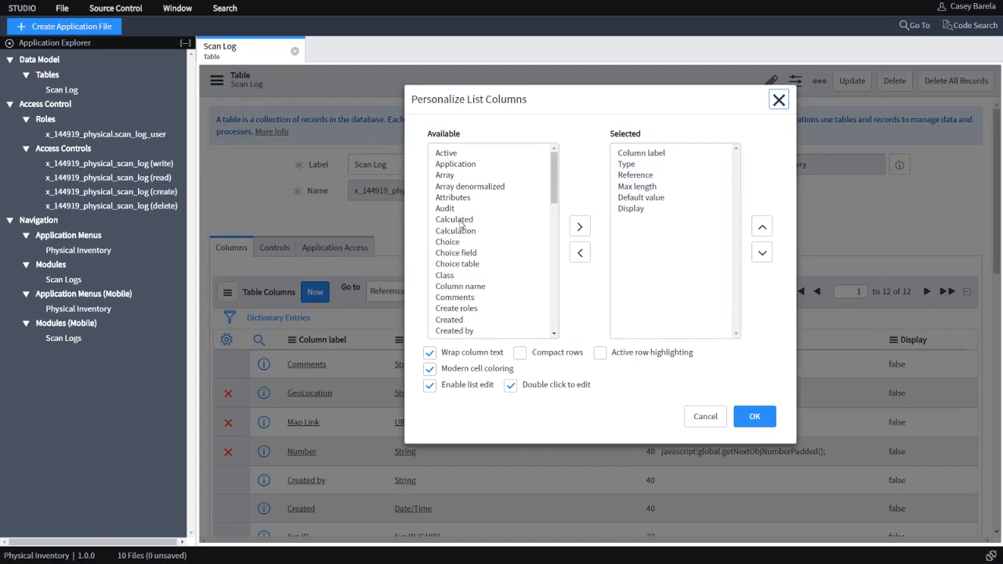
left_click(460, 222)
type("cr")
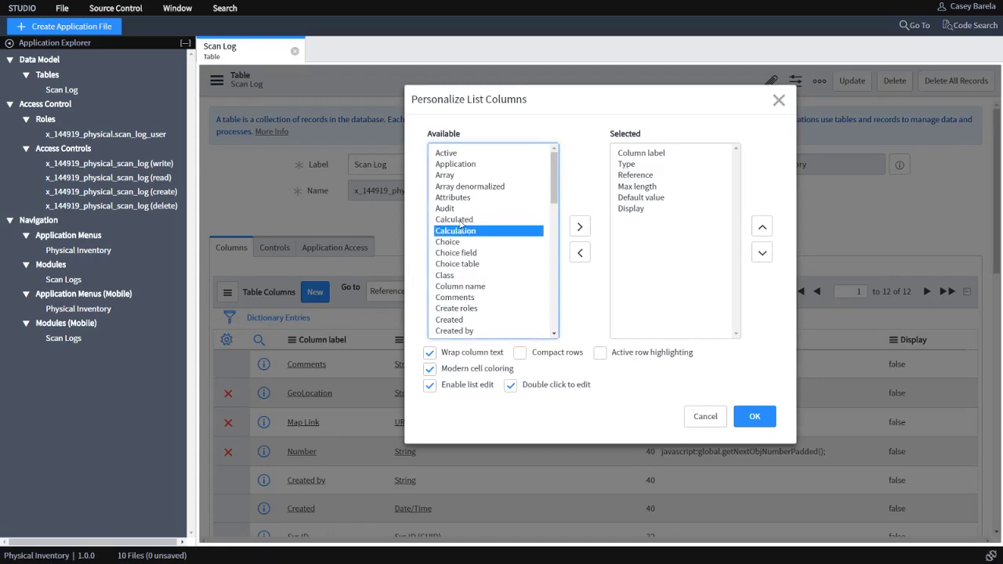
double_click(454, 320)
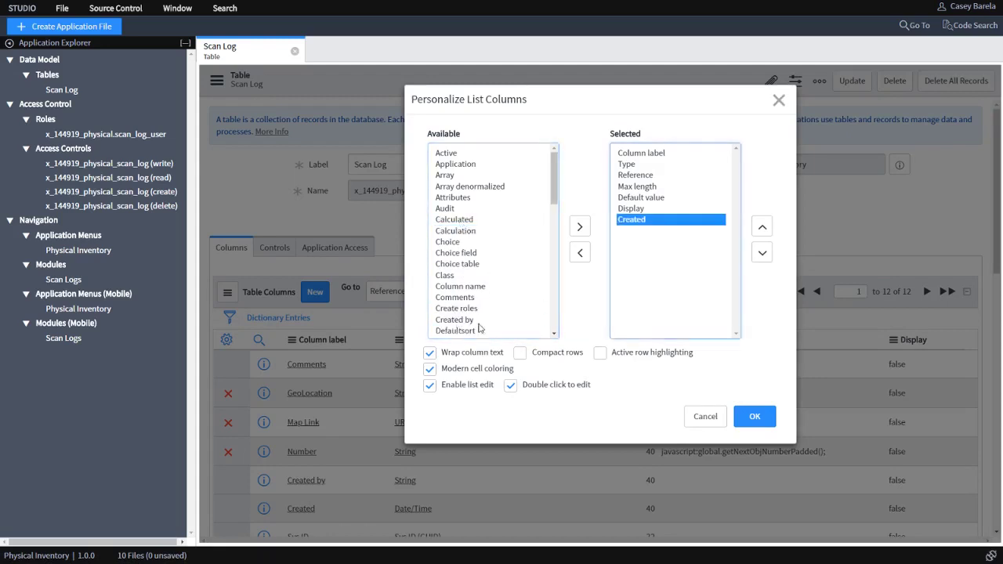
left_click(754, 416)
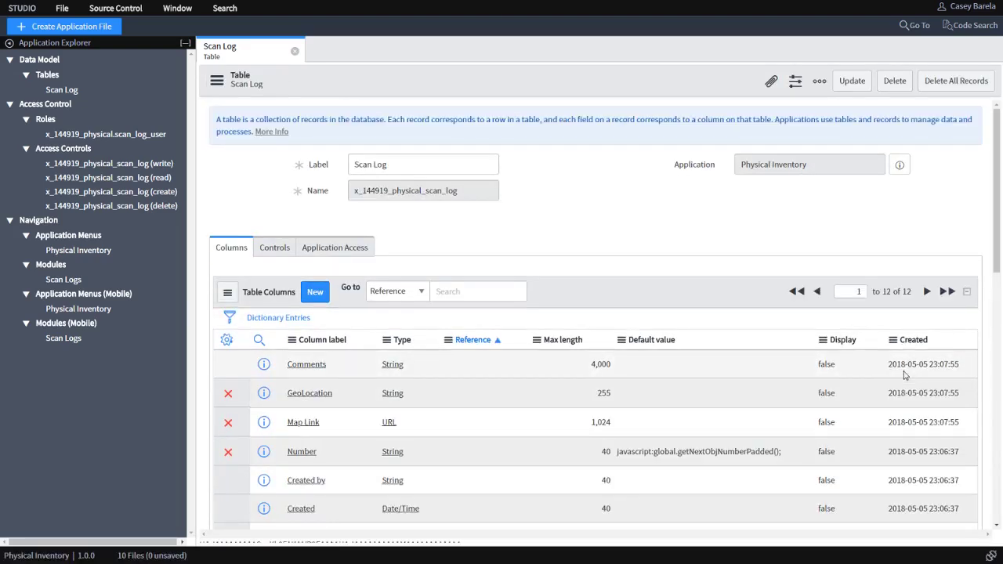
left_click(911, 341)
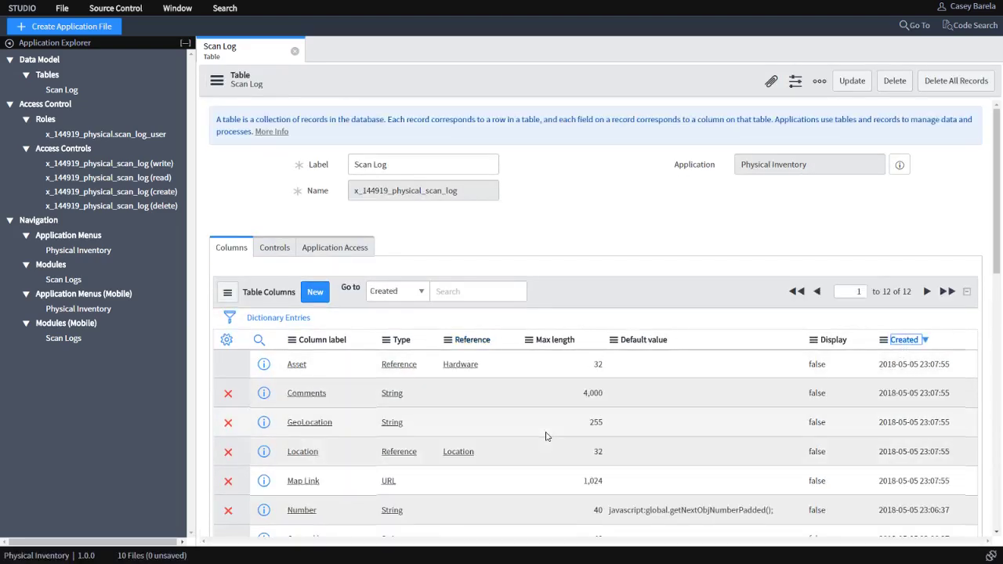
- Open the Asset column's dictionary entry and start a new attribute for it
scroll(360, 423, "down", 1)
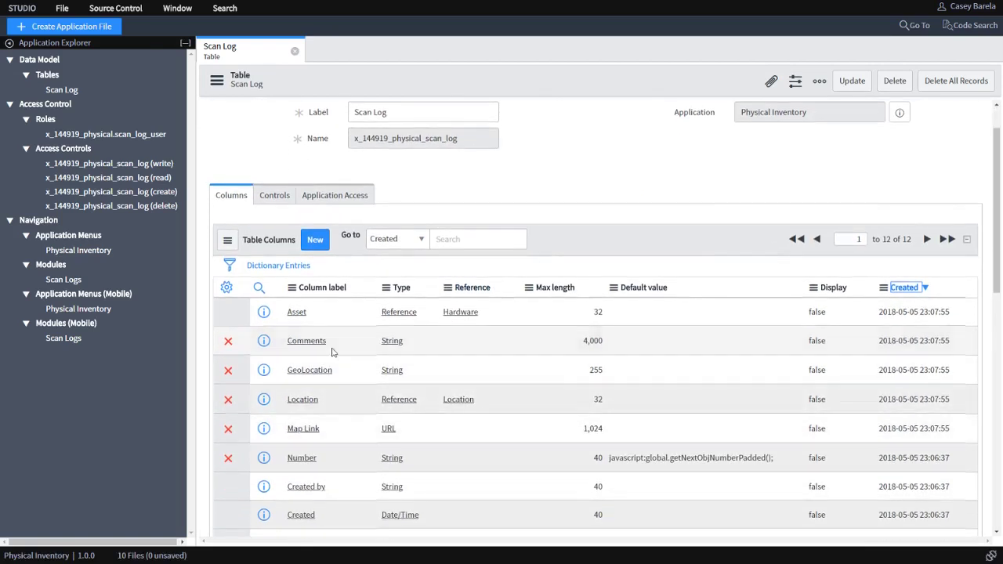
scroll(329, 347, "down", 1)
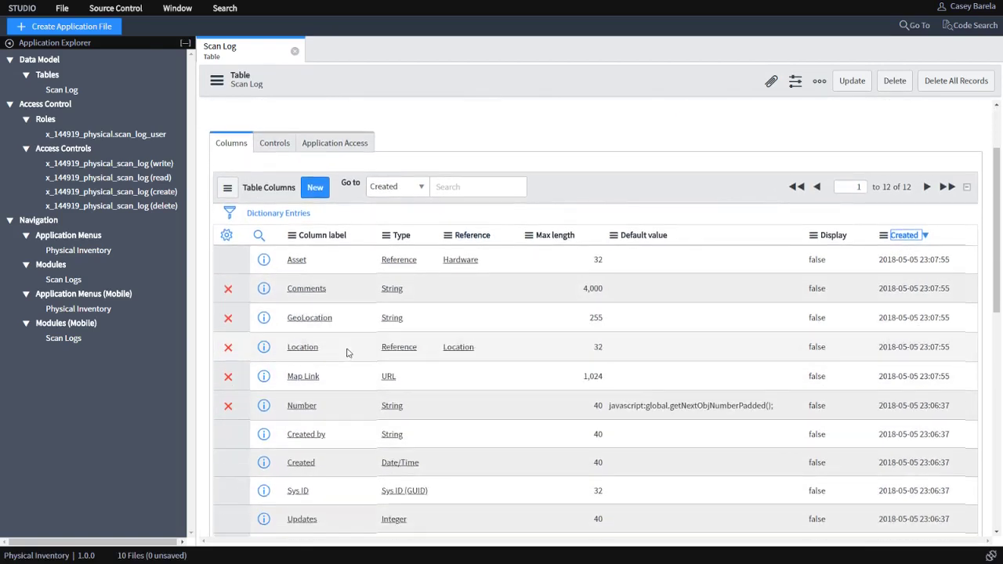
left_click(302, 266)
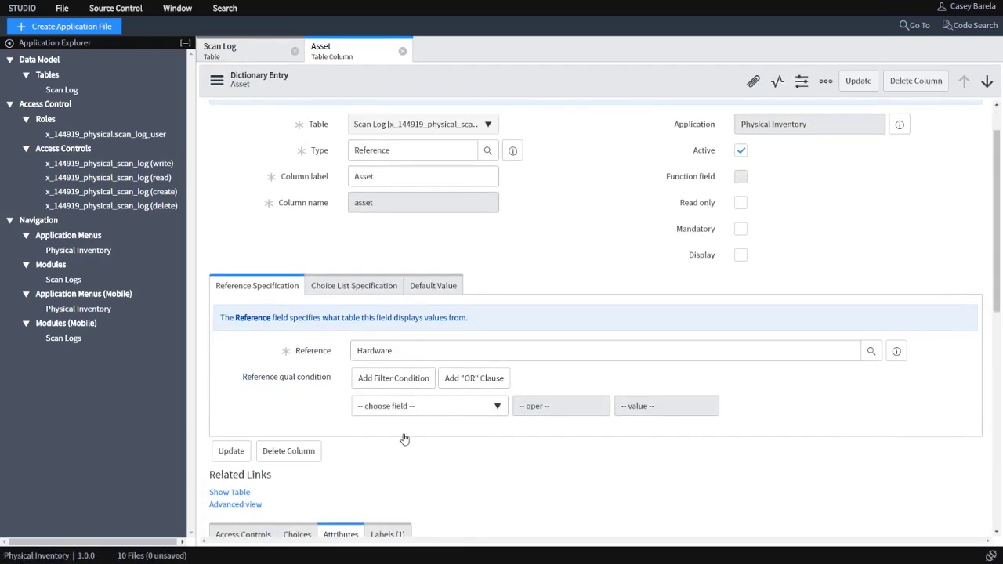
scroll(404, 438, "down", 3)
left_click(299, 461)
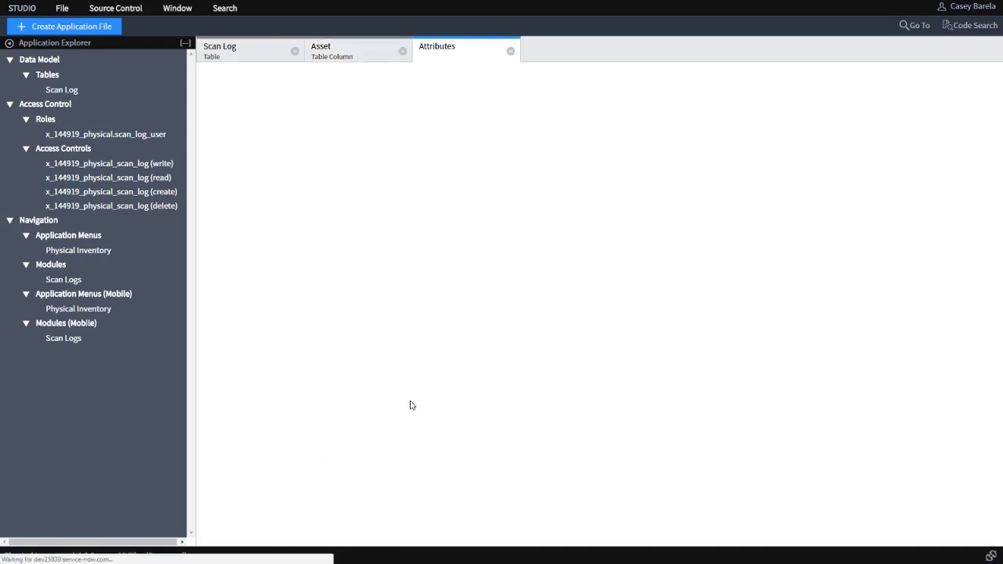
- Set the Asset column's new attribute to Enable barcode scanner with the value true and submit it
left_click(459, 120)
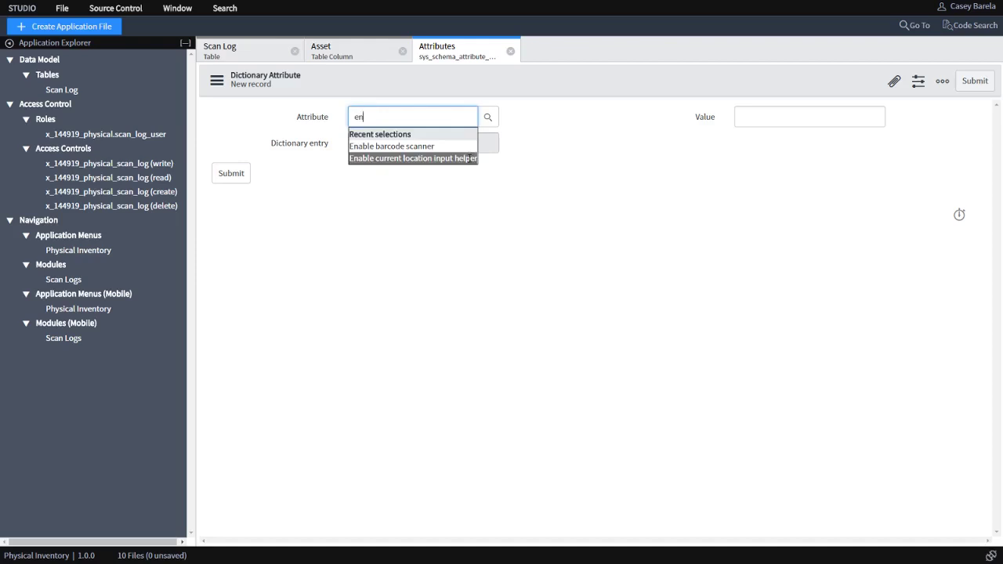
left_click(470, 160)
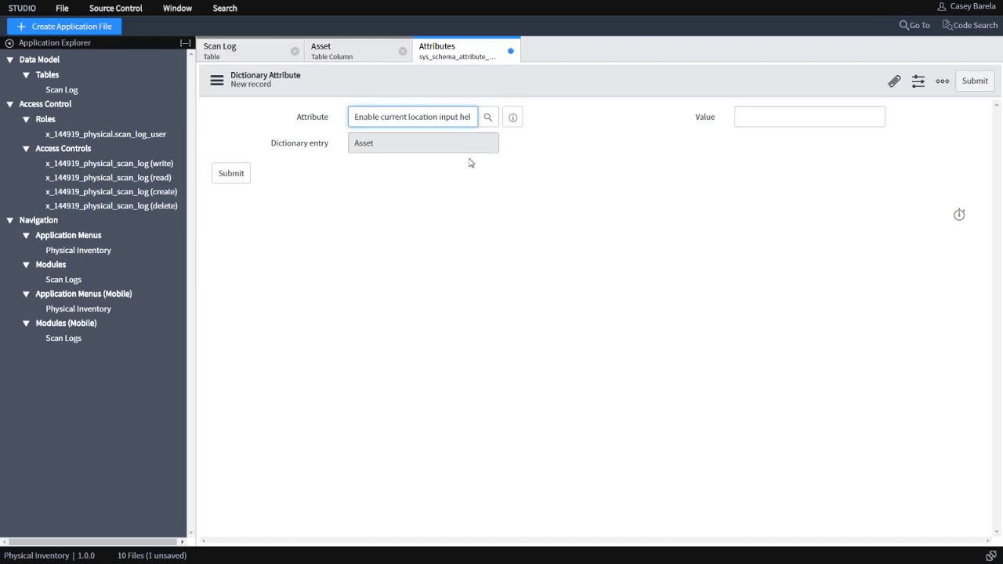
triple_click(415, 116)
type("en")
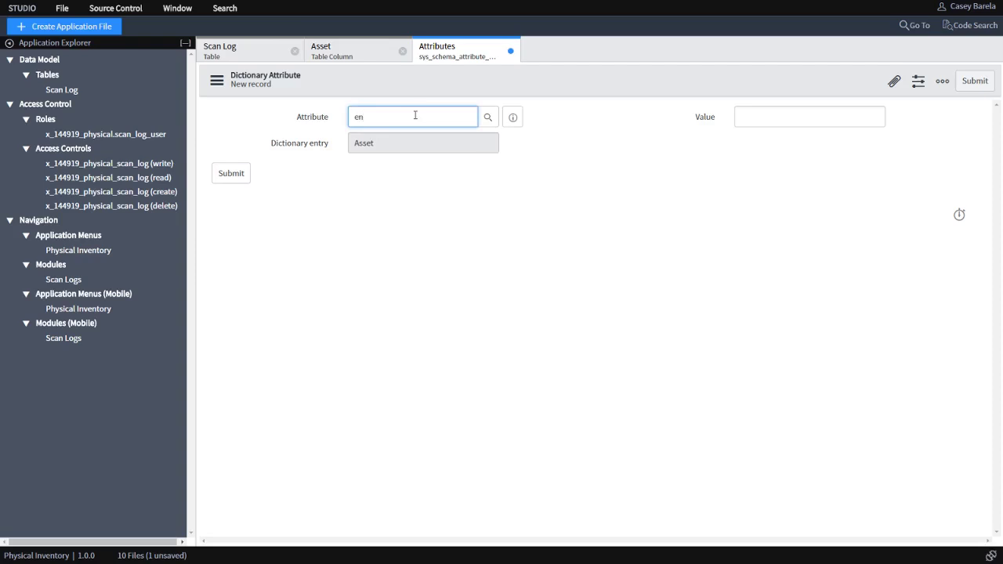
left_click(416, 144)
left_click(756, 115)
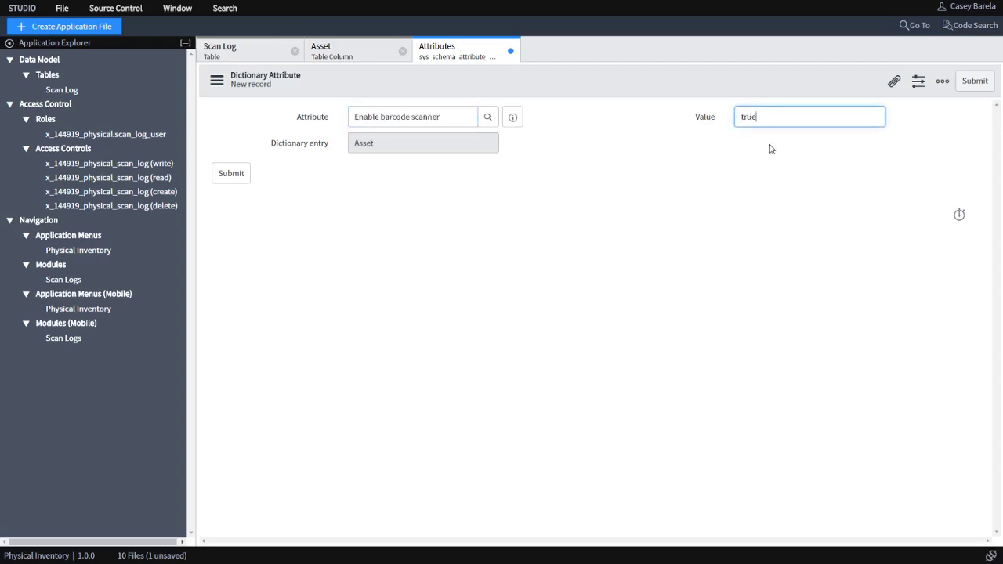
left_click(770, 149)
left_click(232, 174)
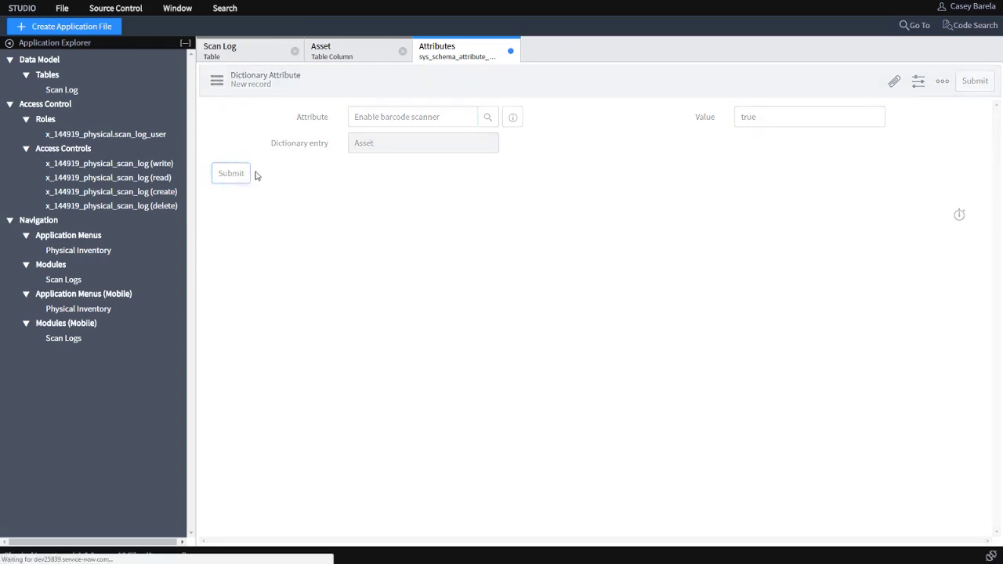
- Add the Enable current location input helper attribute with the value true to the Scan Log table's GeoLocation column
left_click(248, 55)
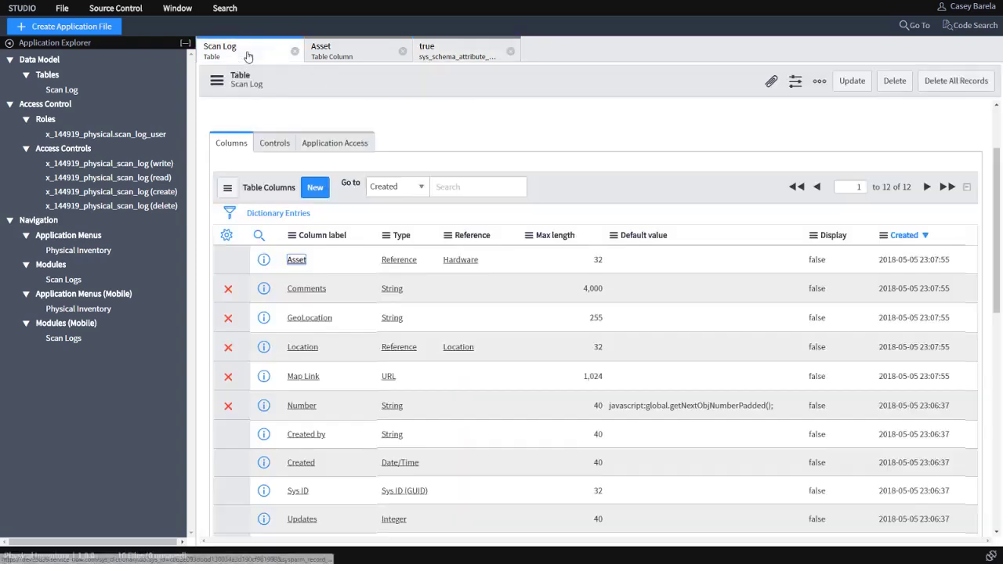
left_click(326, 318)
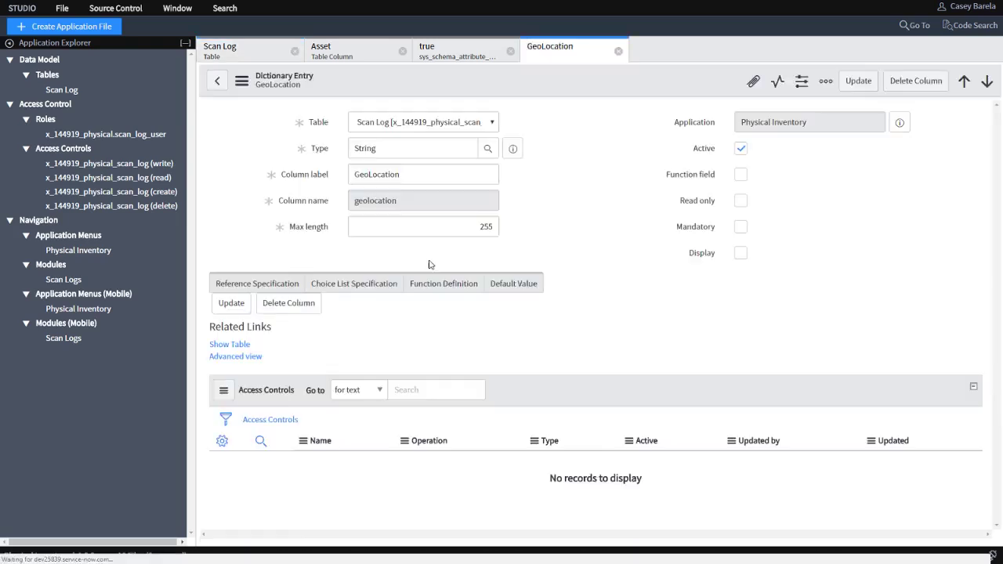
scroll(338, 437, "down", 2)
scroll(338, 436, "down", 2)
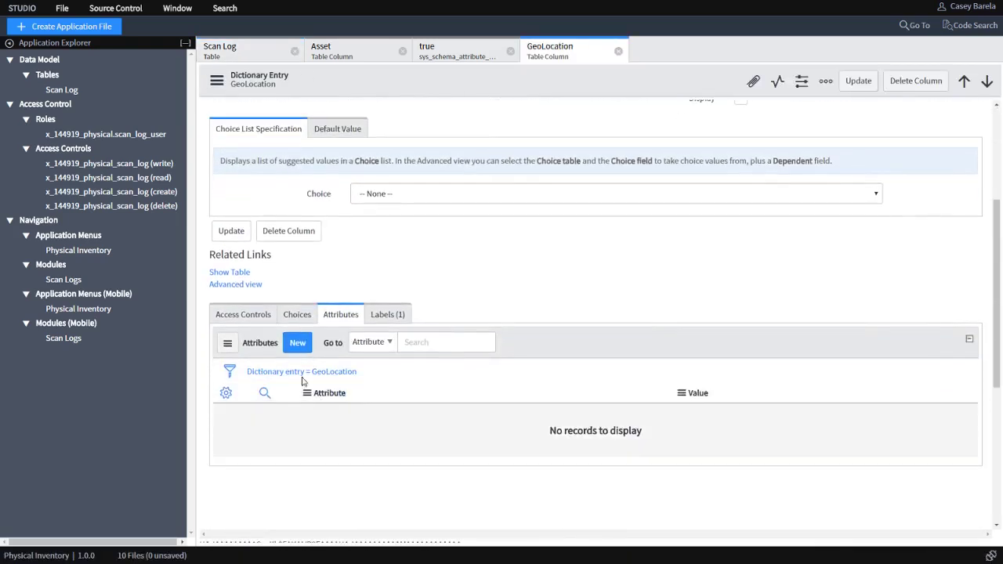
left_click(303, 349)
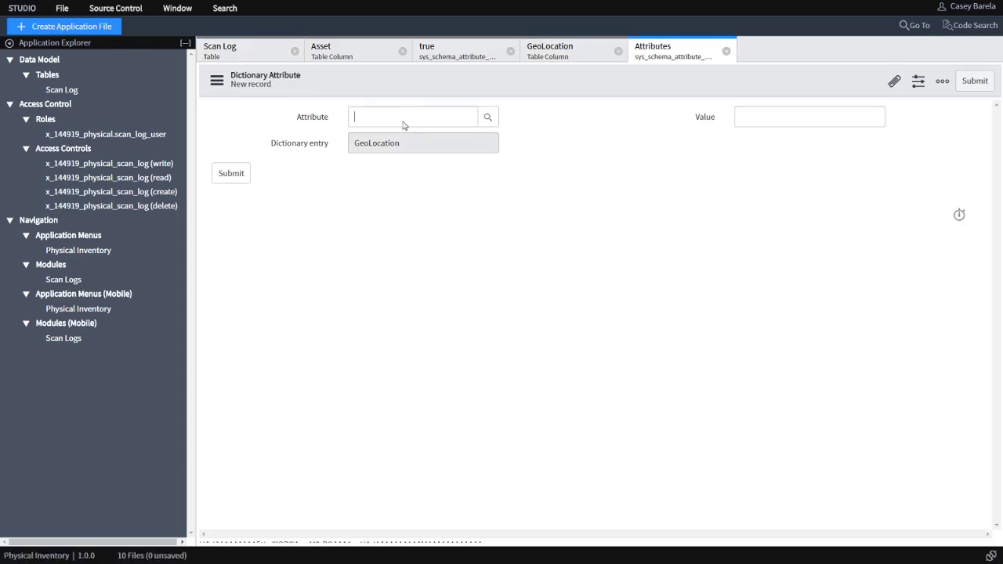
left_click(402, 119)
type("en")
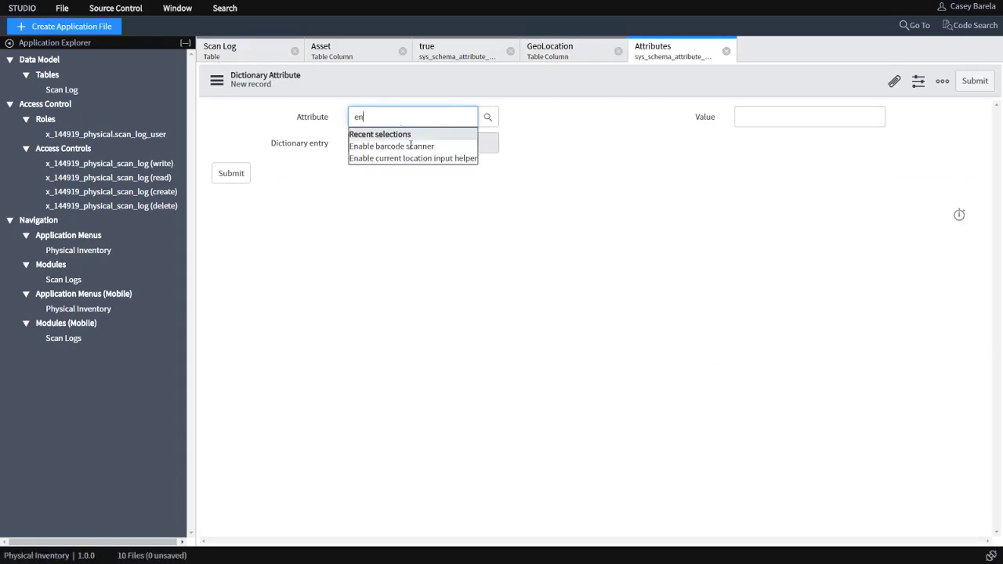
left_click(413, 158)
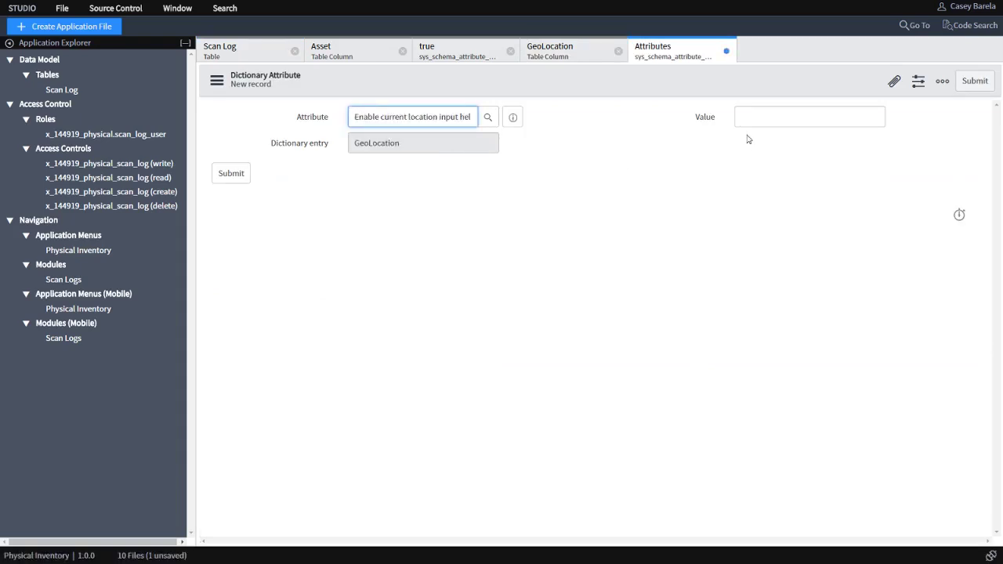
left_click(751, 117)
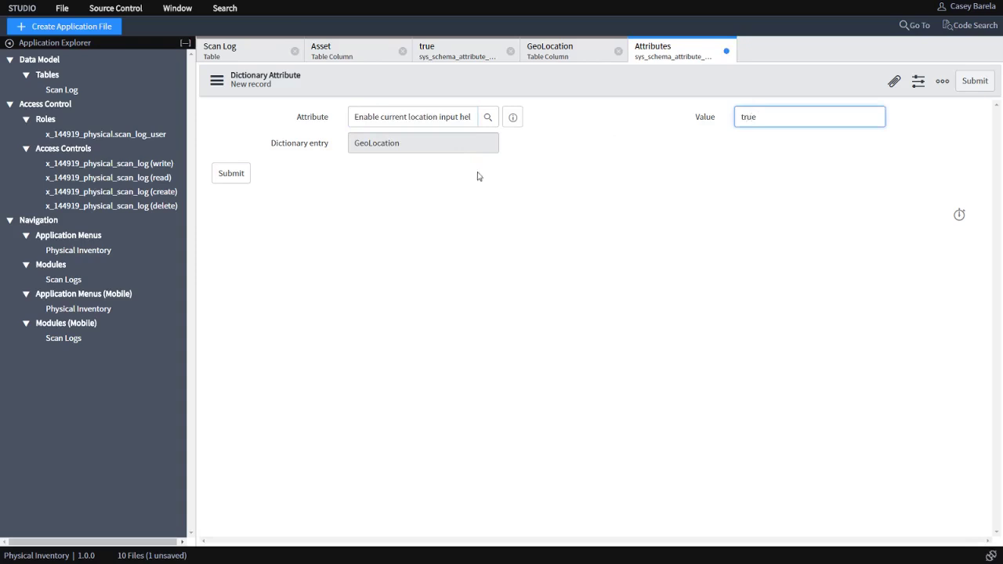
left_click(240, 180)
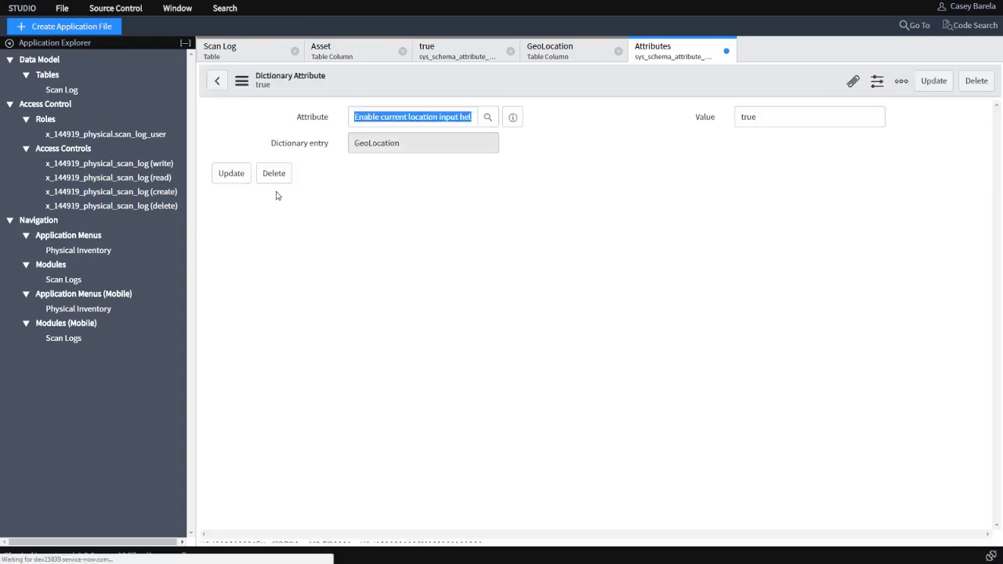
- Open the Scan Log table's Map Link column in Advanced view and enable its calculated value
left_click(249, 60)
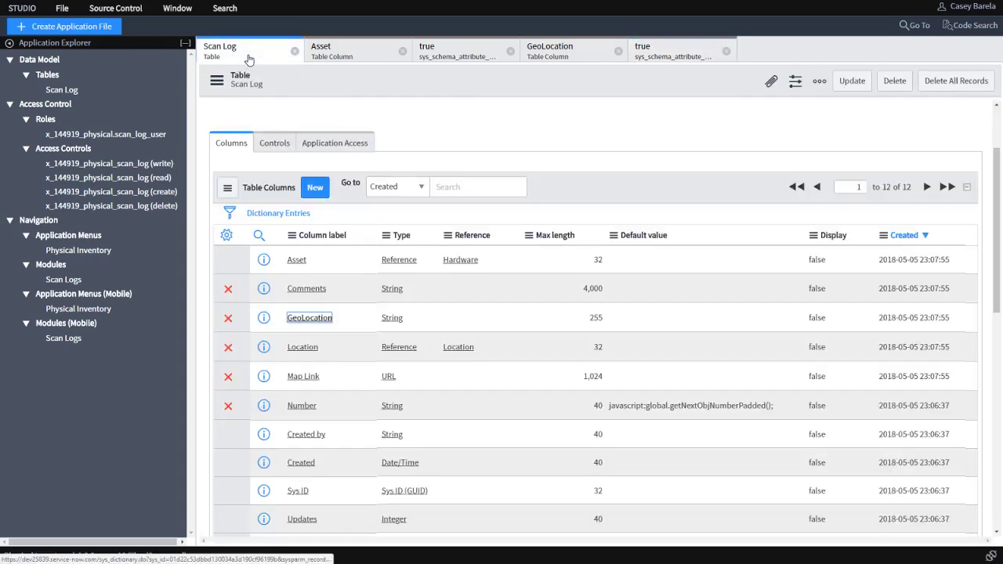
left_click(302, 376)
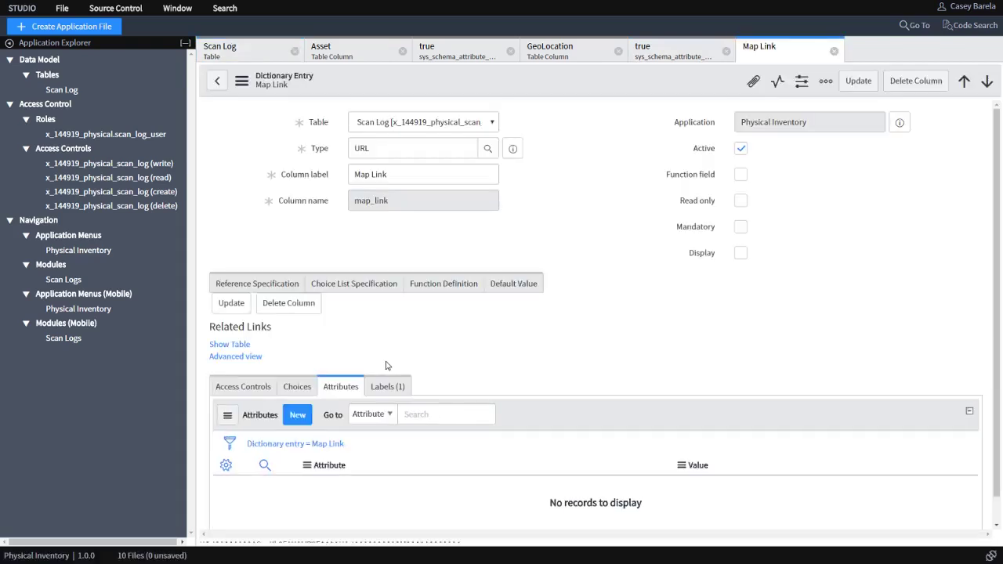
scroll(287, 380, "down", 1)
scroll(287, 379, "down", 3)
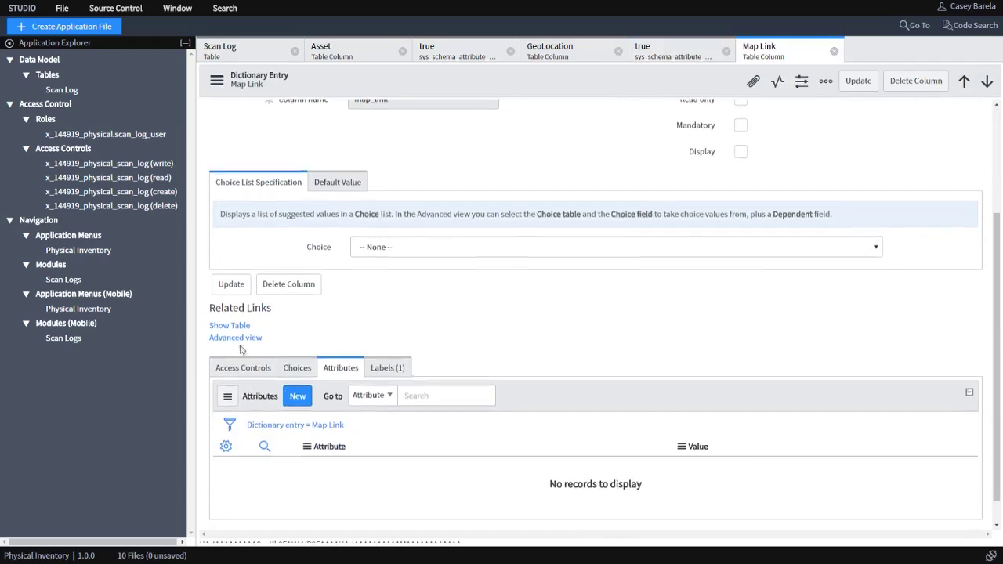
left_click(253, 338)
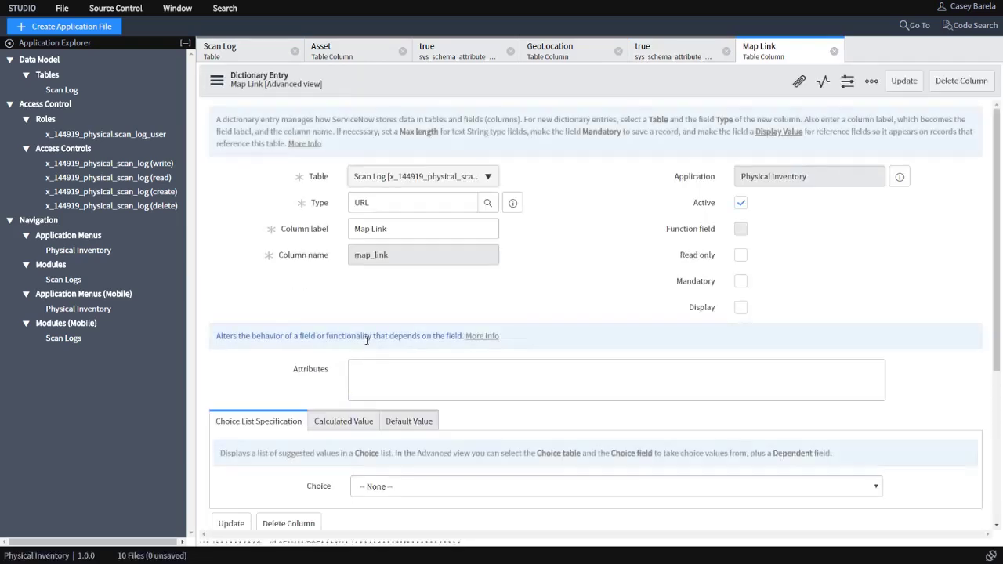
scroll(352, 376, "down", 3)
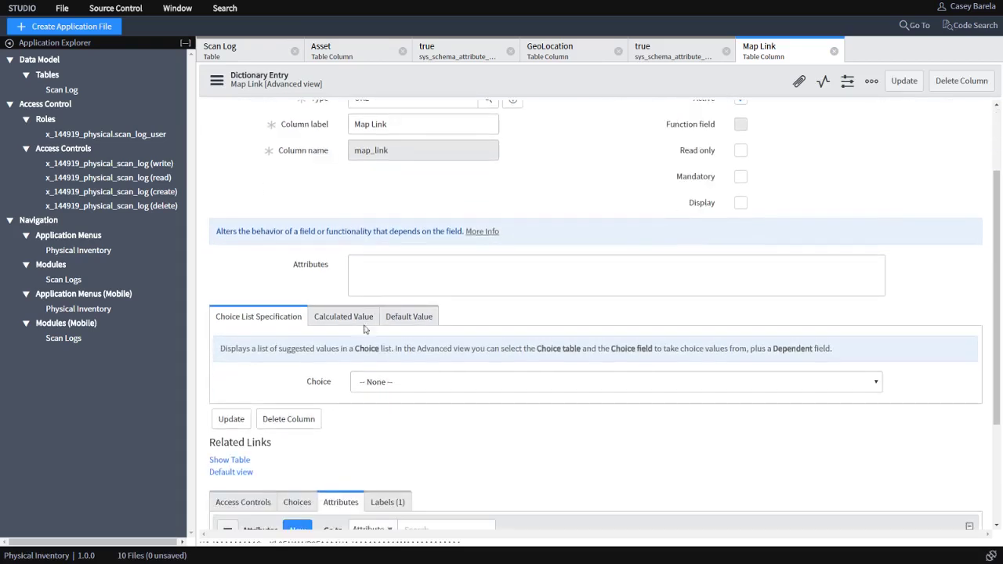
left_click(365, 328)
scroll(364, 391, "down", 2)
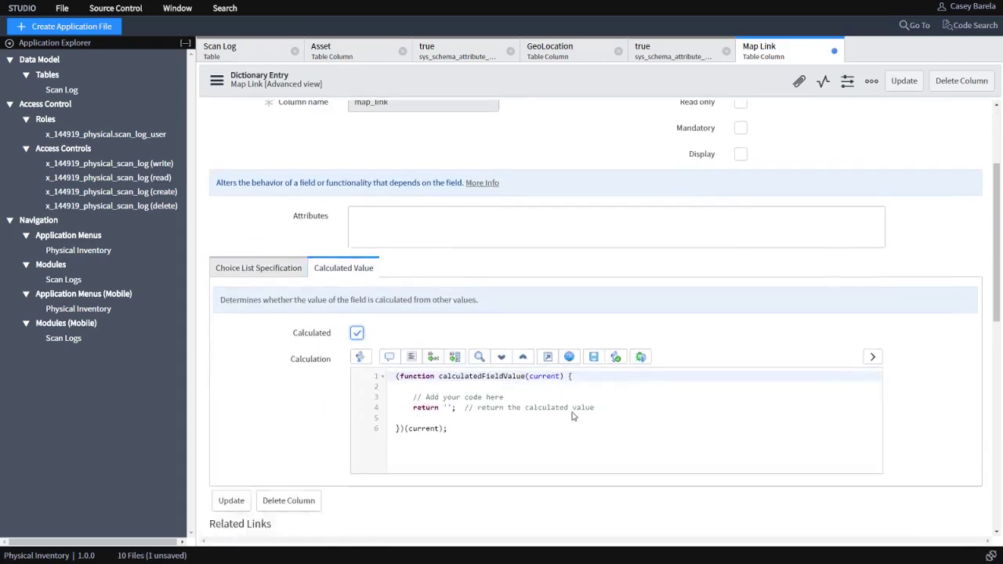
left_click_drag(450, 372, 366, 315)
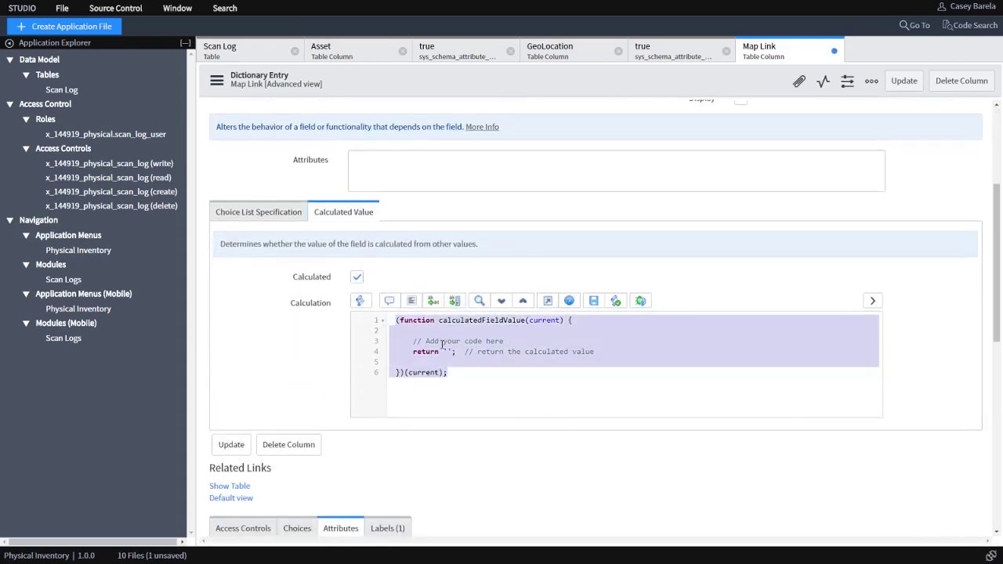
key("BackSpace")
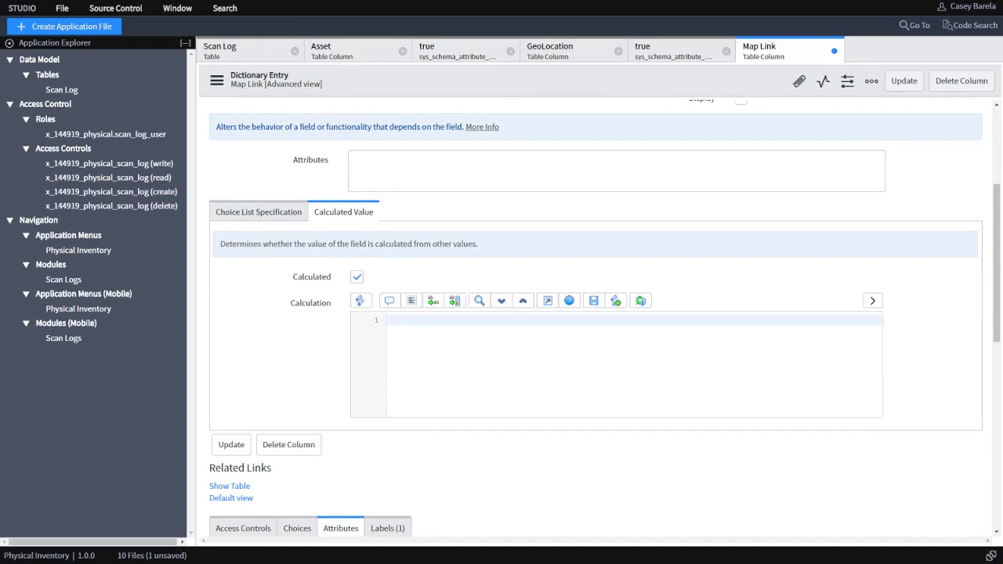
type("'http://maps.google.com/maps?q=' + current.geolocation")
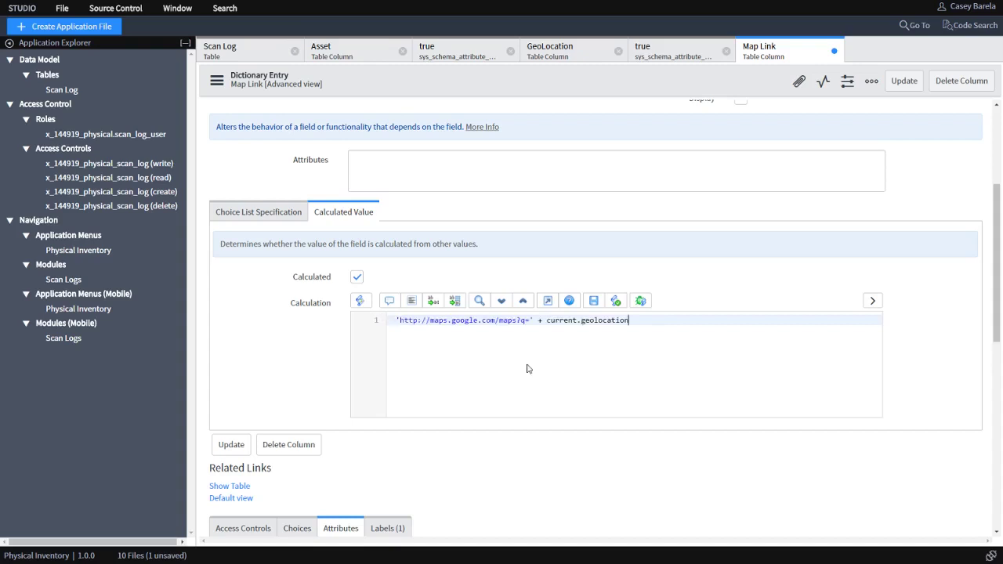
left_click_drag(546, 320, 662, 320)
left_click(662, 320)
left_click(244, 451)
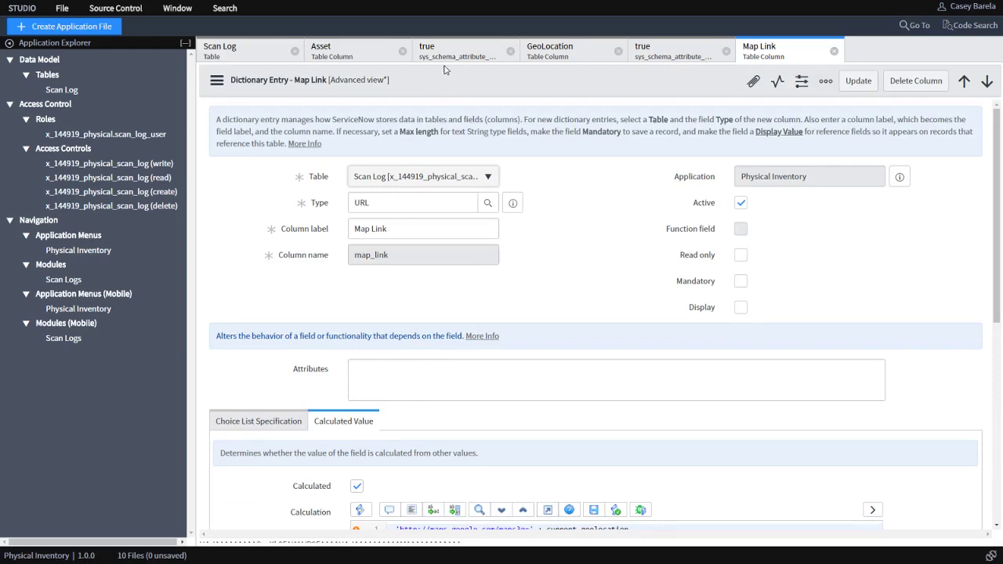
- Close all open column and attribute records, reload the Scan Log table form, and review its columns and related links
left_click(510, 51)
left_click(509, 51)
left_click(510, 51)
left_click(510, 51)
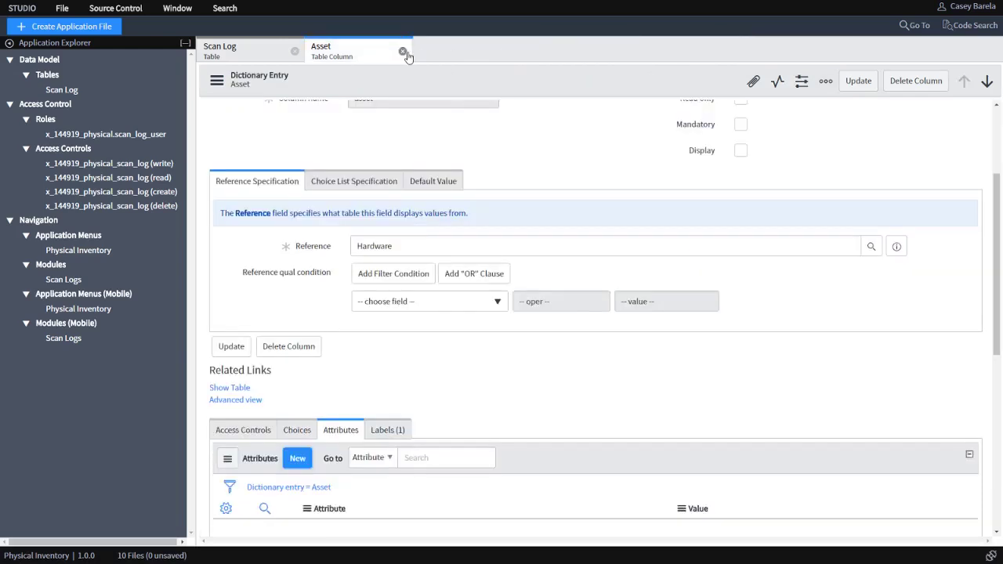
left_click(402, 52)
right_click(441, 88)
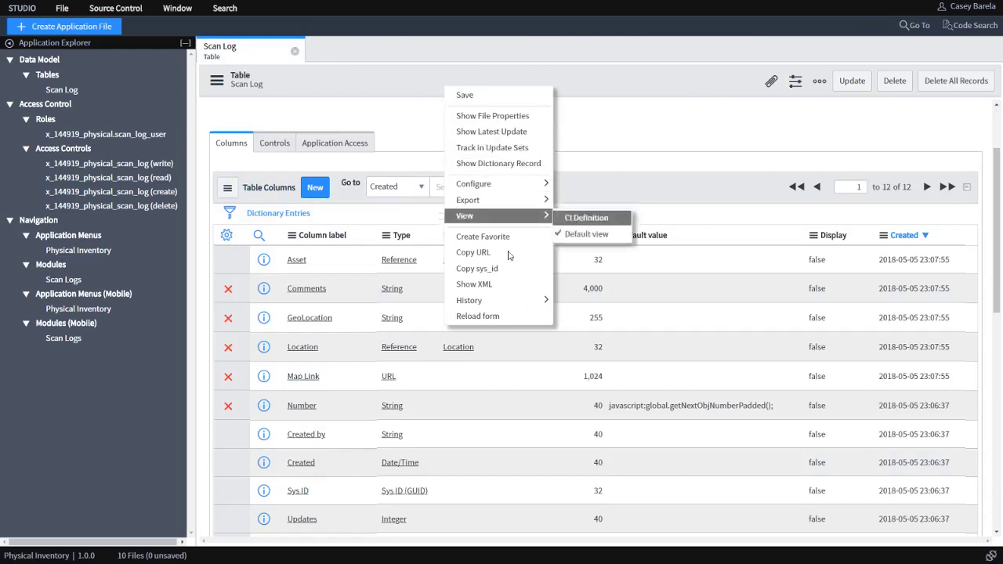
left_click(493, 316)
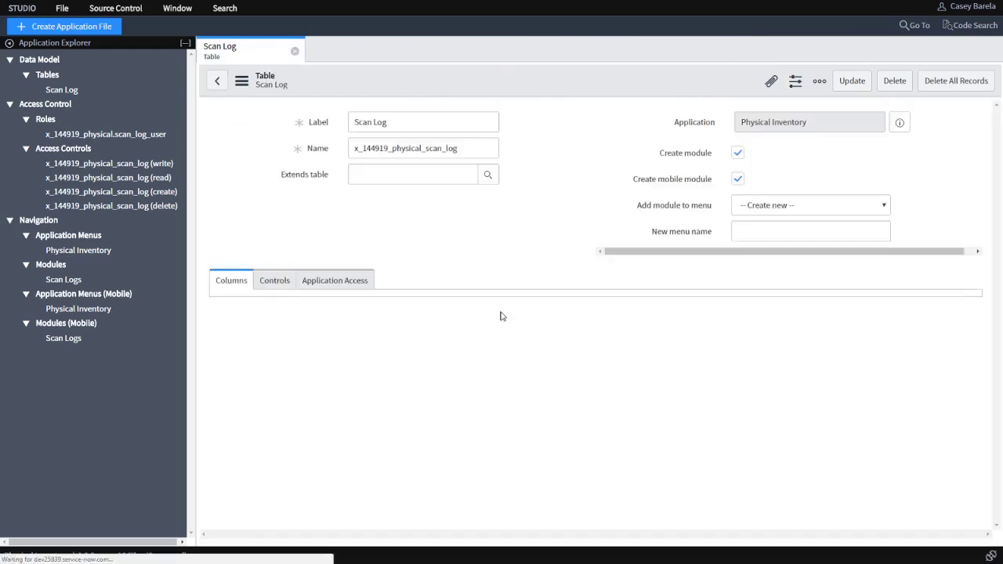
scroll(503, 317, "down", 3)
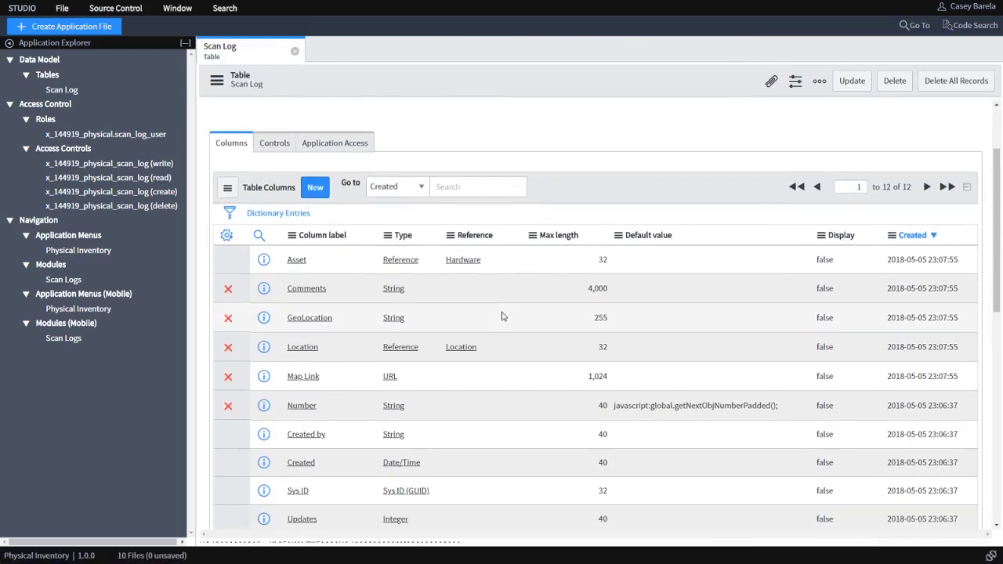
scroll(447, 321, "down", 5)
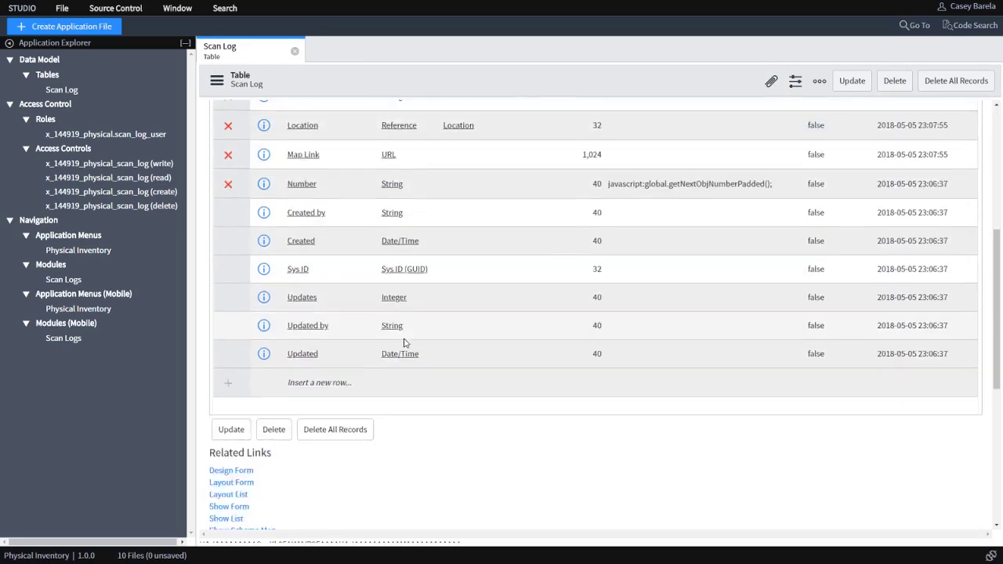
scroll(404, 342, "down", 3)
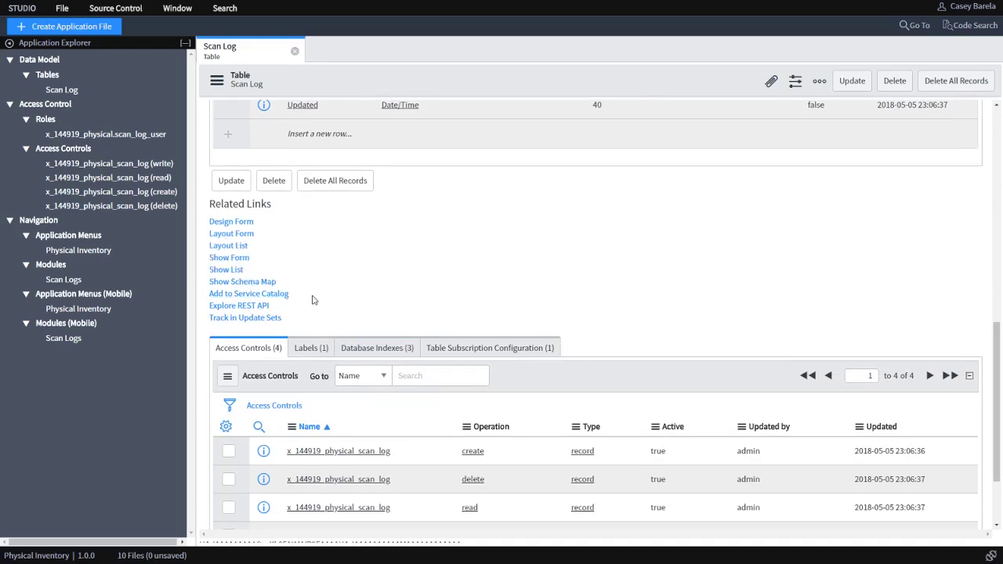
- Start a new module in the mobile Physical Inventory menu with table Scan Log and path form/x_177640_physical_scan/-1
left_click(110, 312)
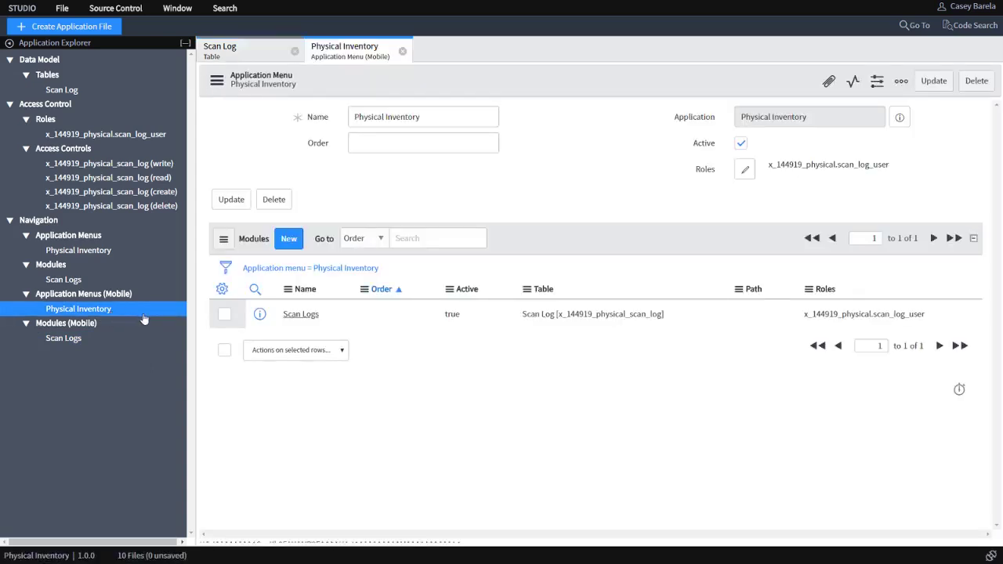
left_click(296, 243)
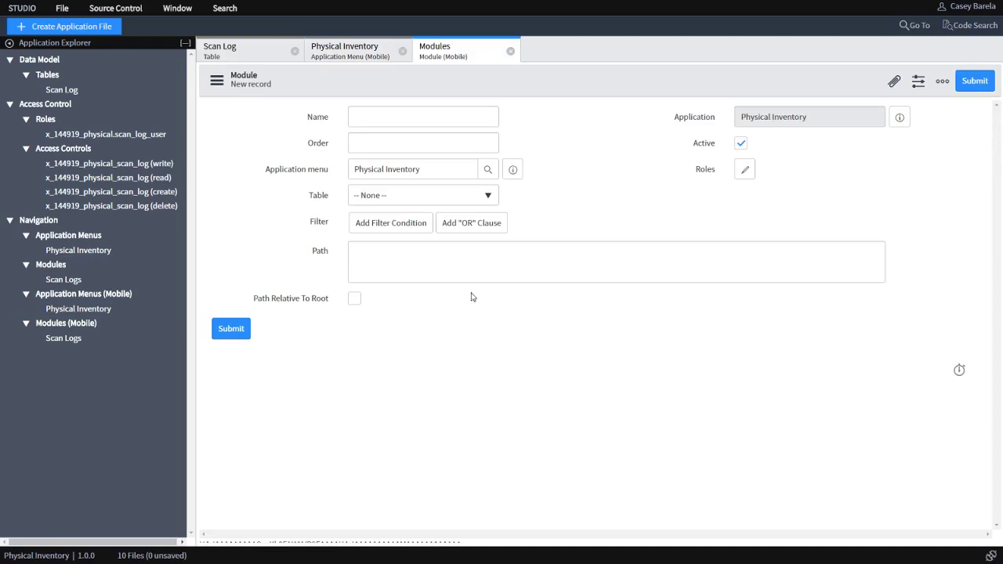
left_click(417, 195)
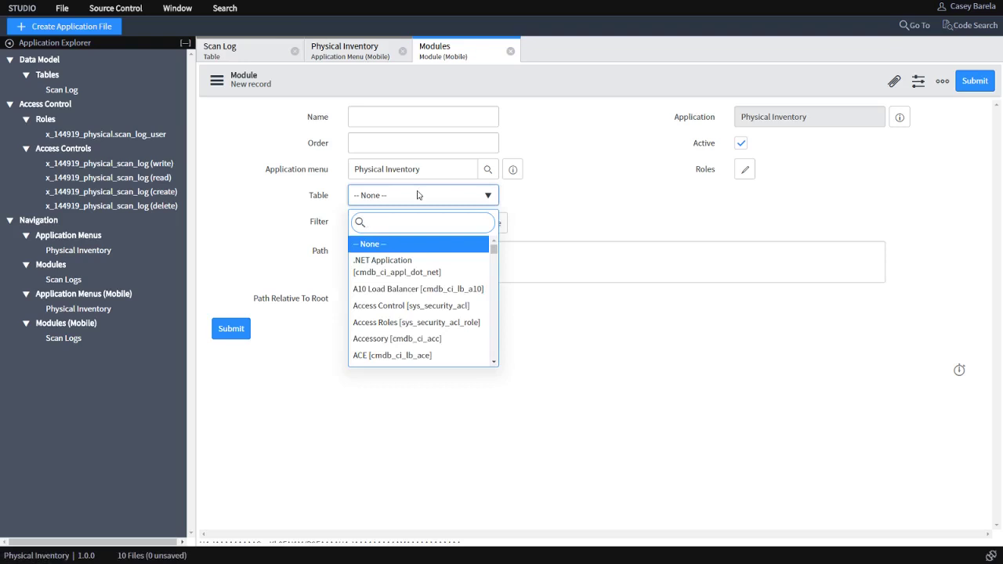
type("sca")
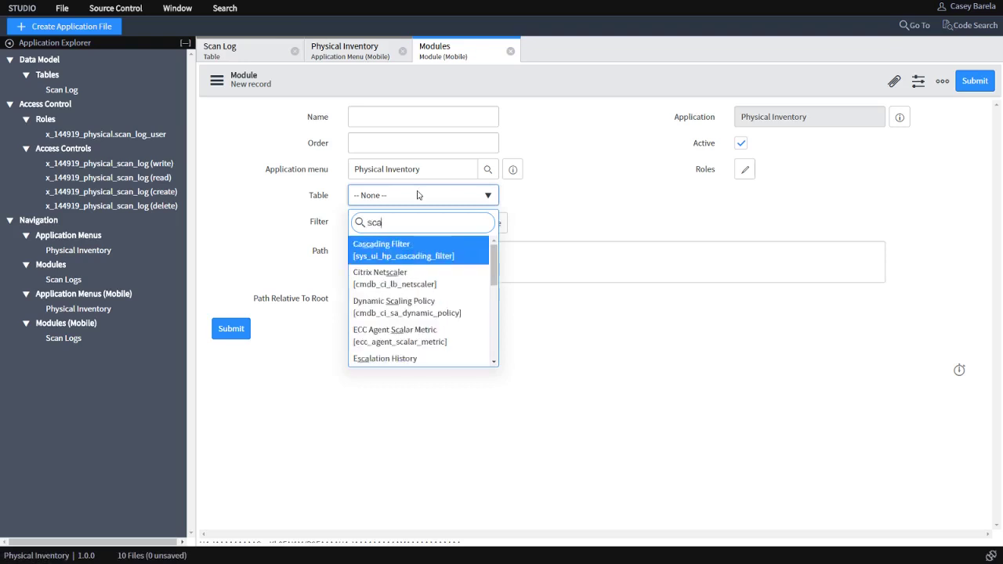
type("n")
left_click(423, 255)
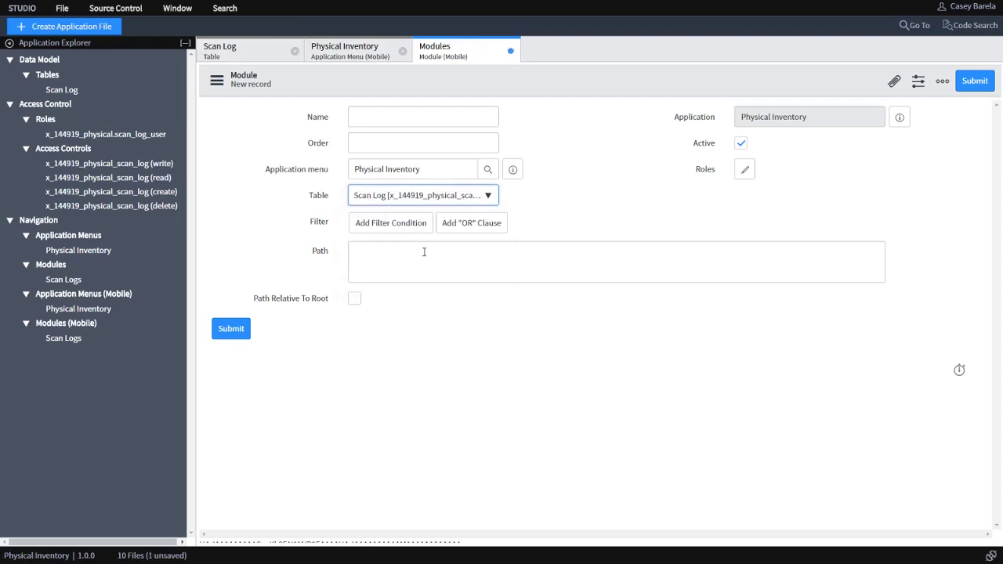
key("ctrl+v")
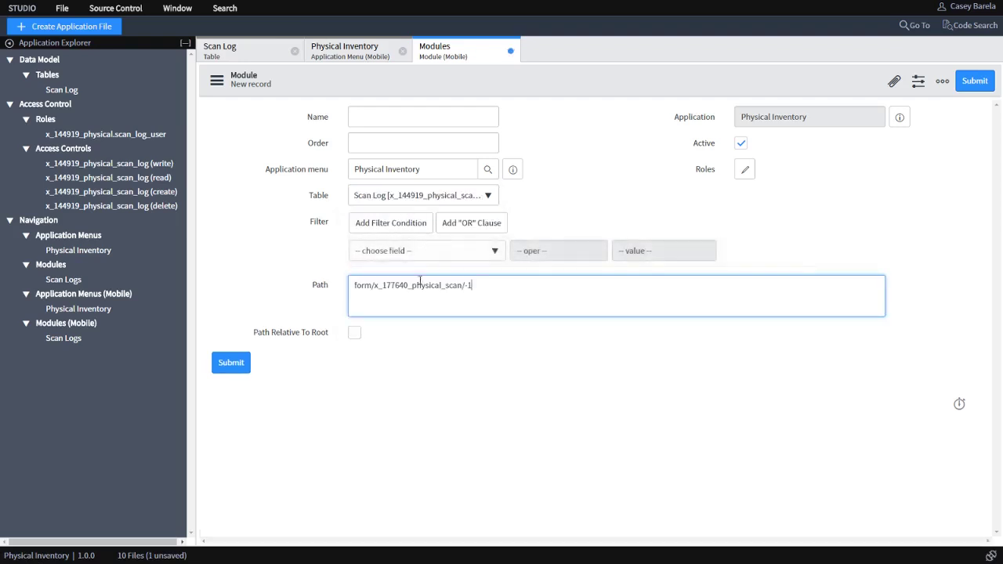
left_click(401, 204)
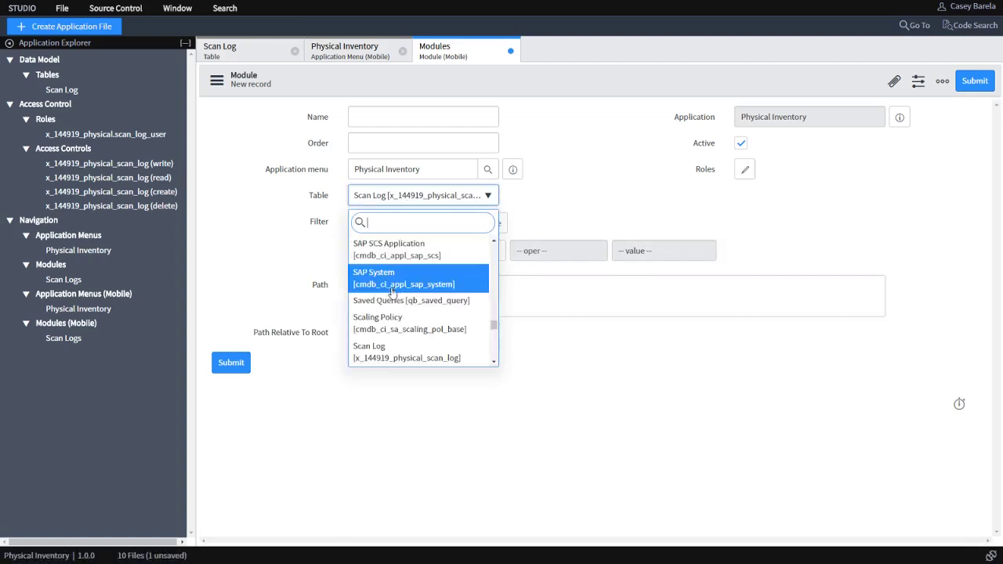
left_click(393, 279)
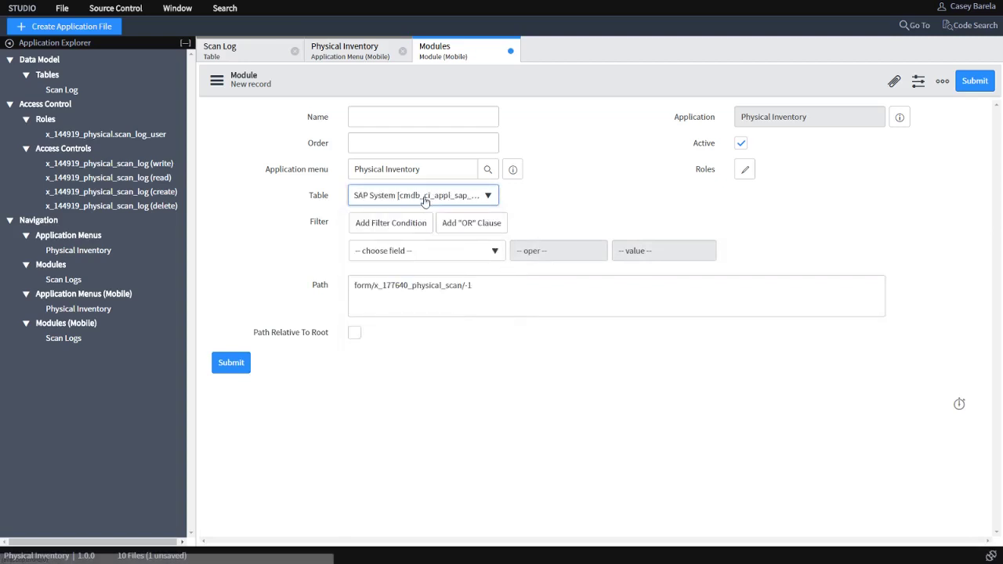
left_click(463, 199)
type("scan")
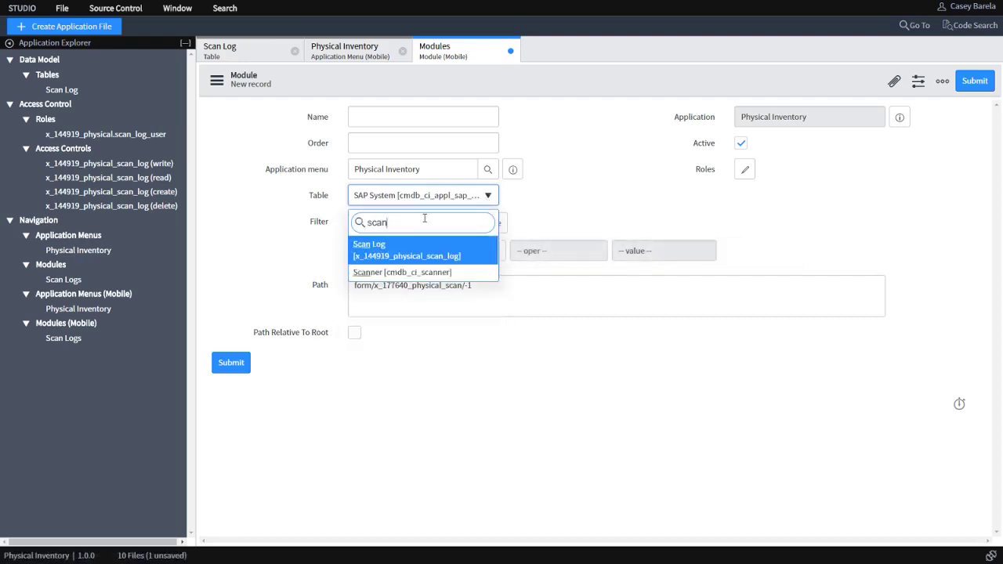
left_click(395, 254)
- Replace the scope number in the new module's path with 144919
left_click_drag(383, 287, 407, 288)
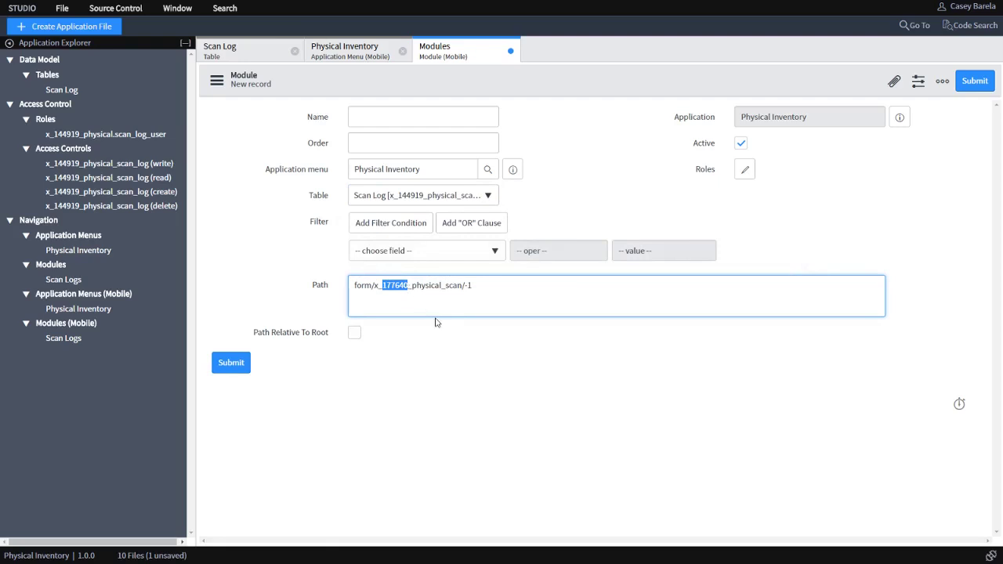
type("14491")
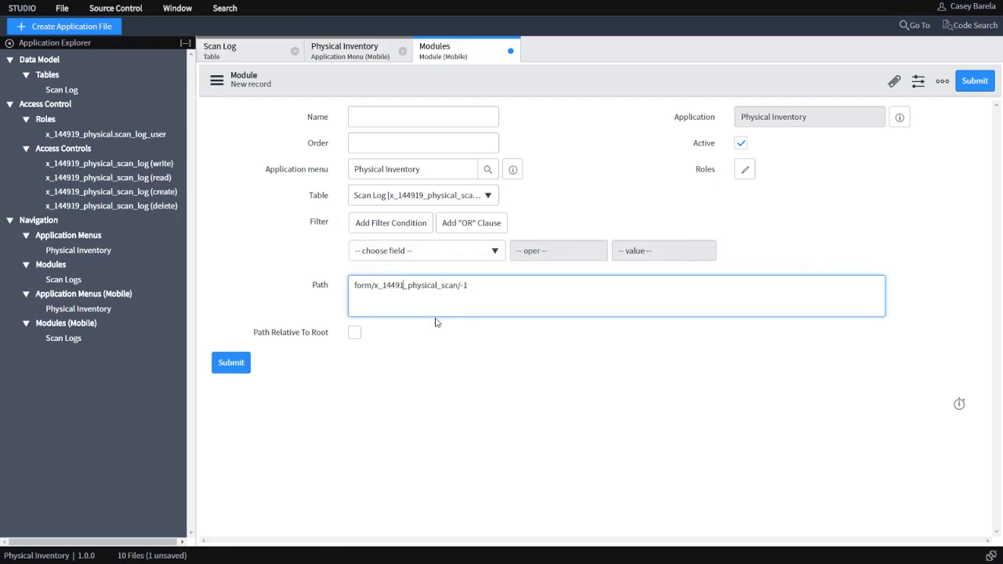
type("9")
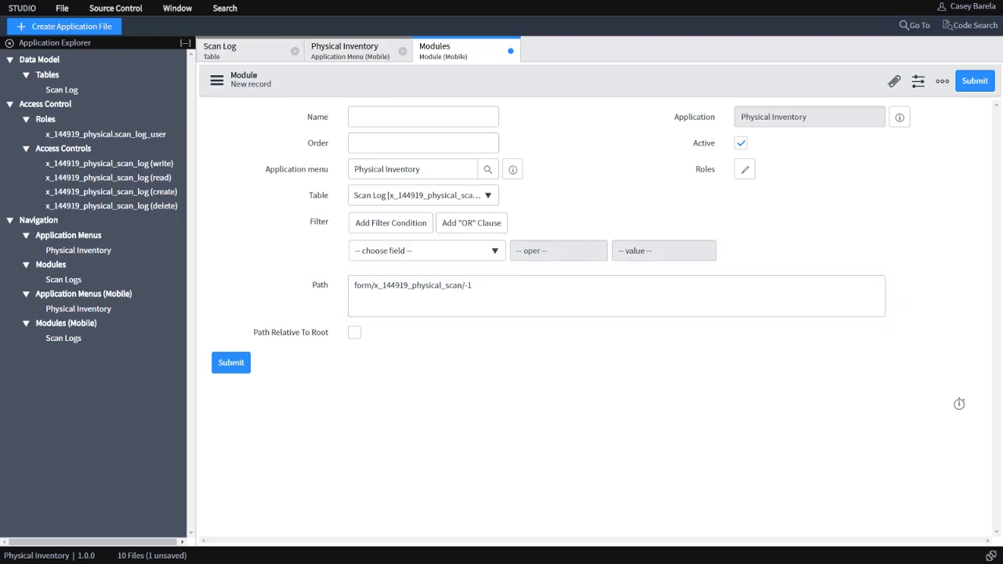
- Name the new mobile module New Inventory Scan, set its order to 10, and submit it
left_click(381, 114)
type("New Inventory Scan")
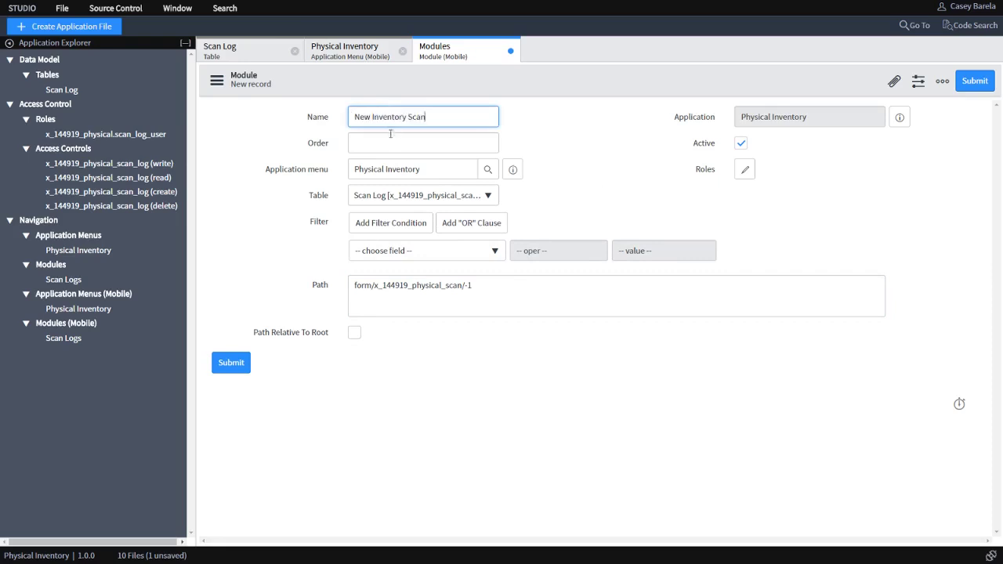
left_click(464, 142)
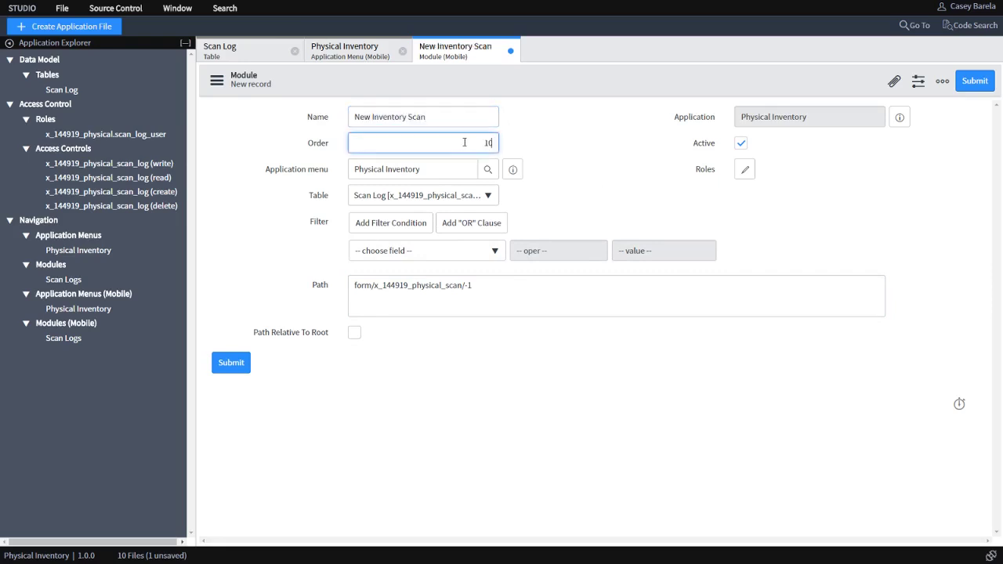
left_click(239, 374)
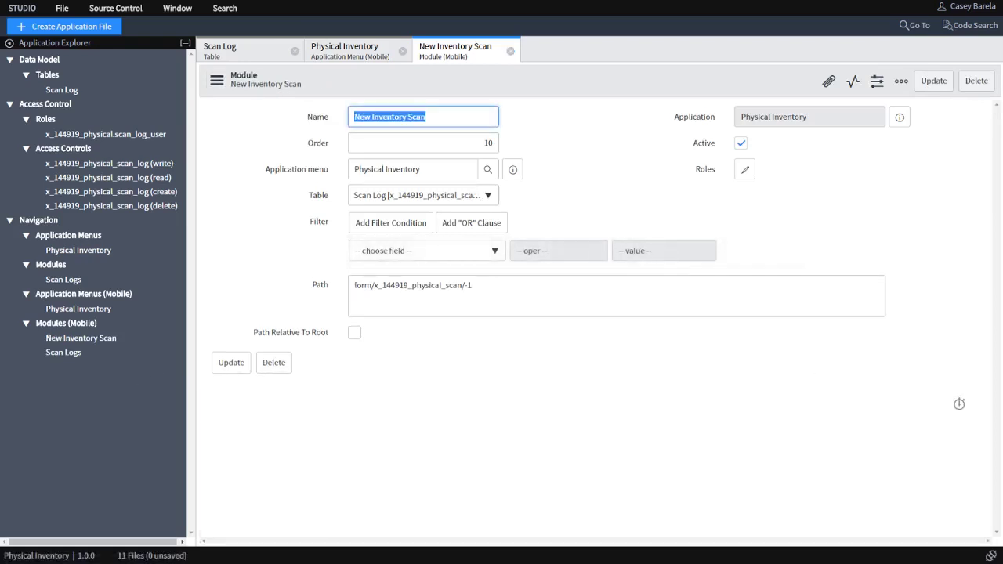
- Rename the Scan Logs mobile module as Inventory Scan Logs and update it
key("alt+Tab")
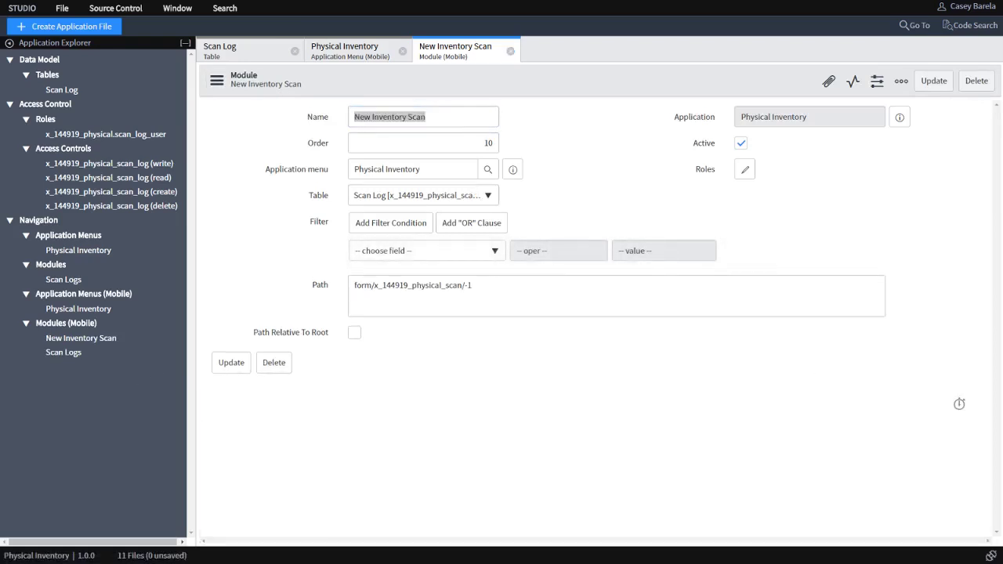
left_click(78, 356)
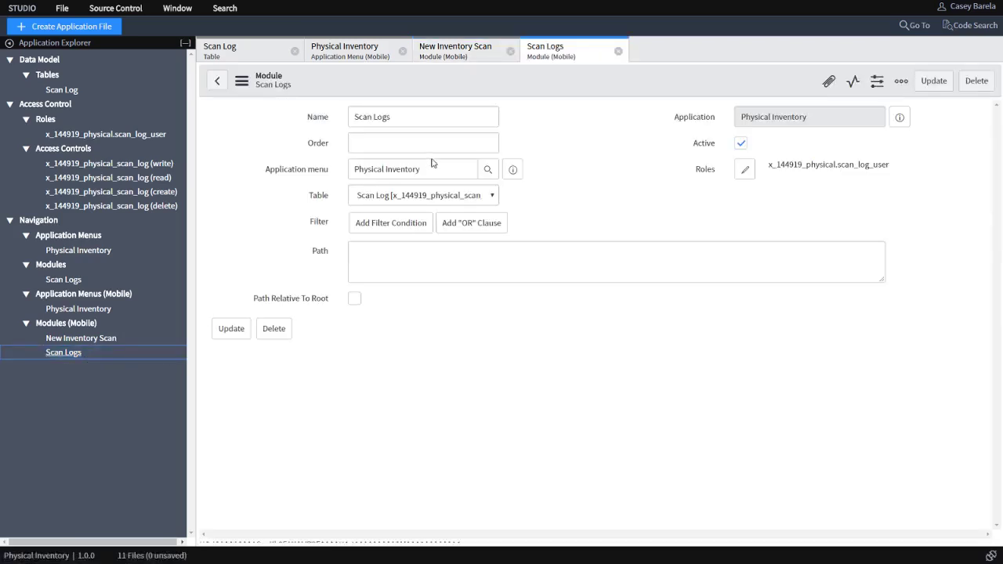
triple_click(430, 114)
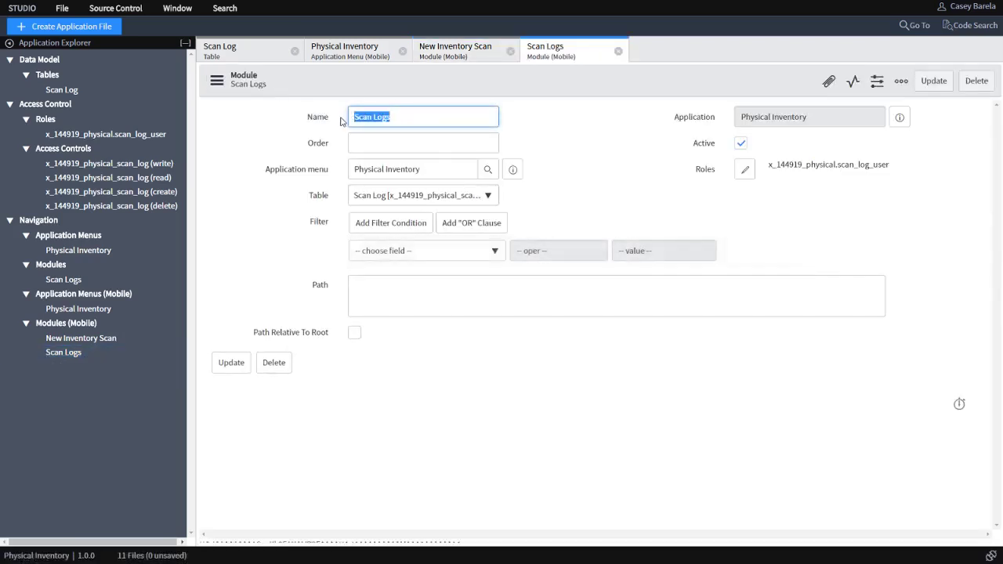
type("Inventory Scan Logs")
left_click(238, 365)
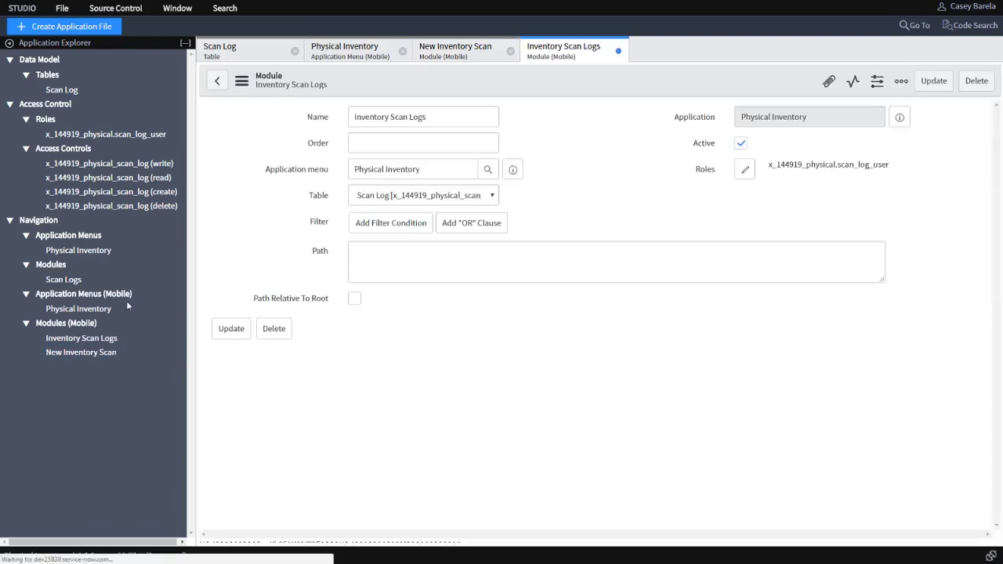
- Rename the Scan Logs module as Inventory Scan Logs and save the record
left_click(71, 281)
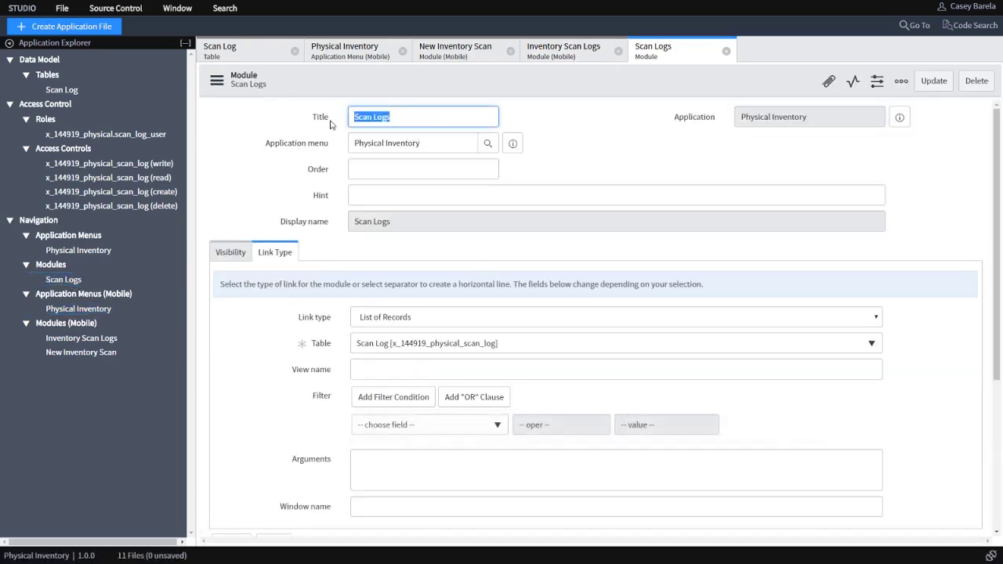
type("Inventory Scan Logs")
right_click(434, 83)
left_click(452, 88)
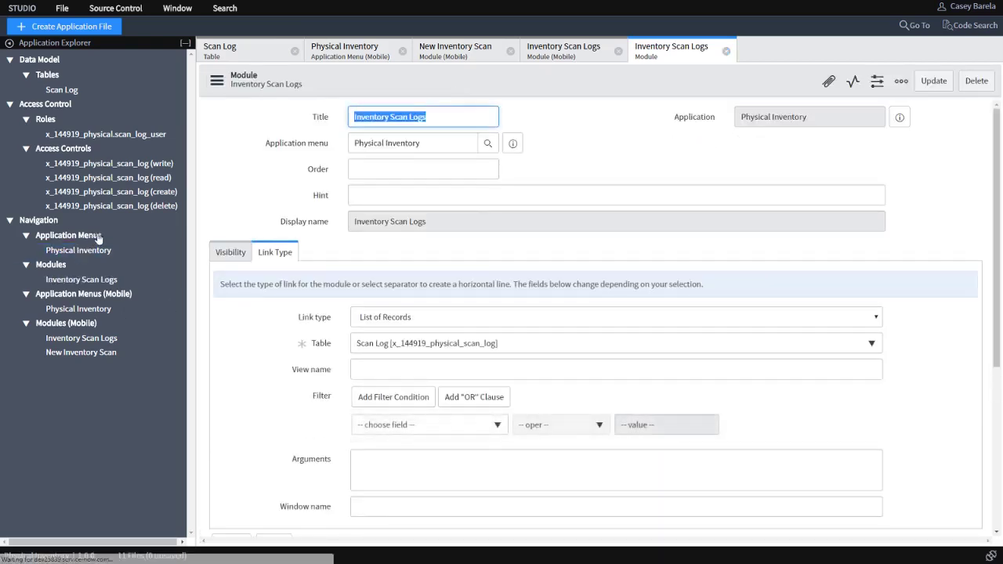
left_click(108, 282)
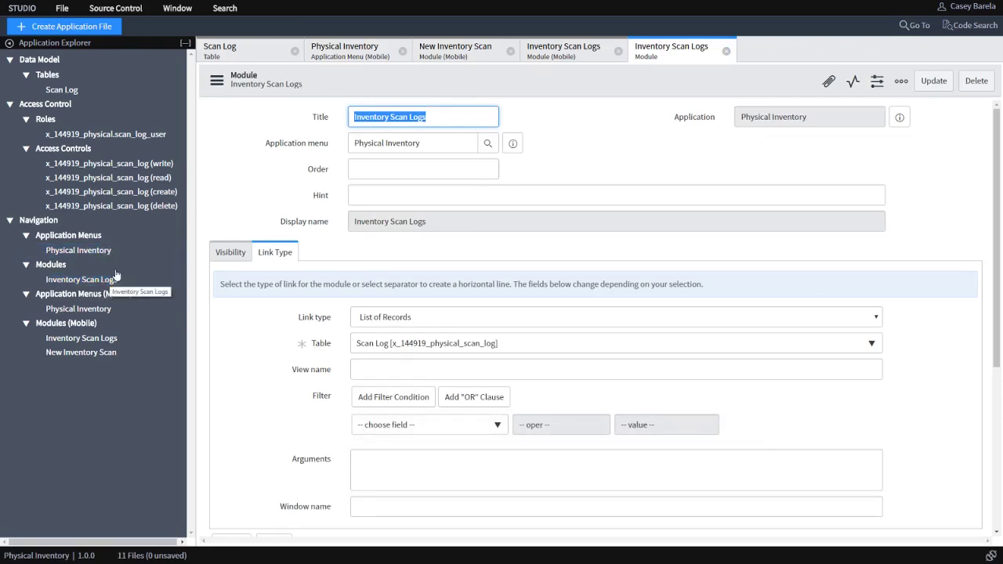
- Set the Inventory Scan Logs module's order to 100 in the non-mobile Physical Inventory application menu's module list
left_click(102, 252)
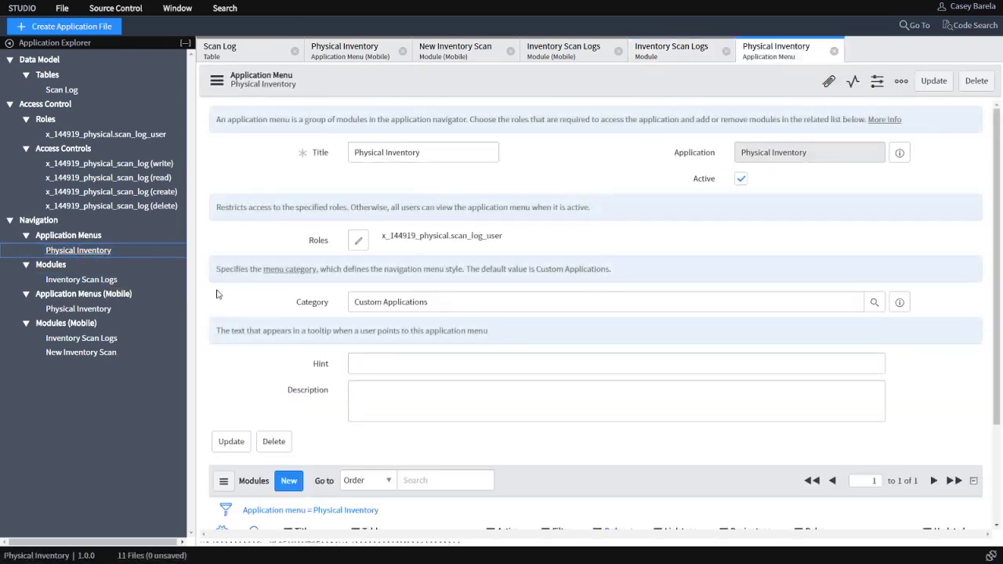
scroll(251, 321, "down", 3)
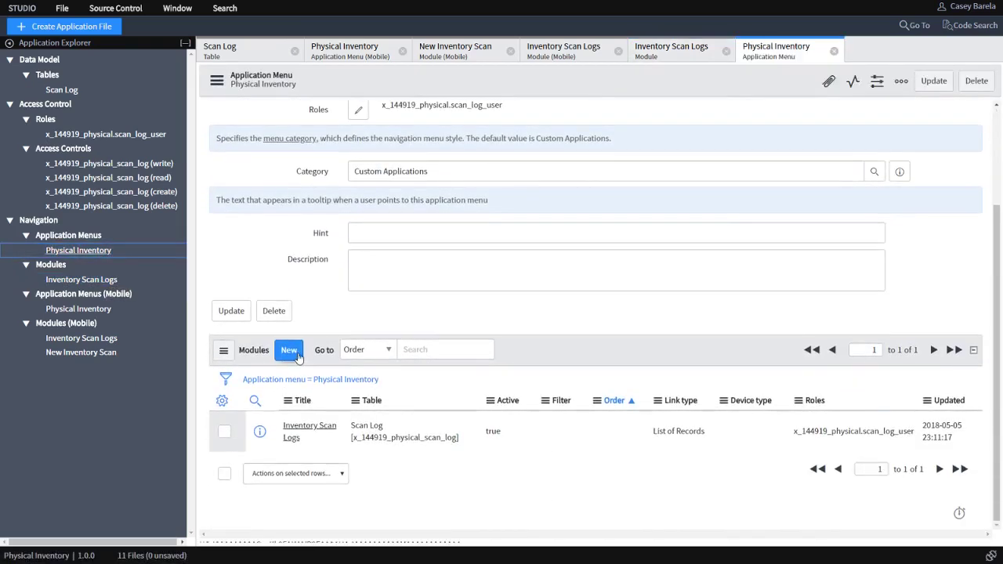
left_click(620, 435)
double_click(619, 435)
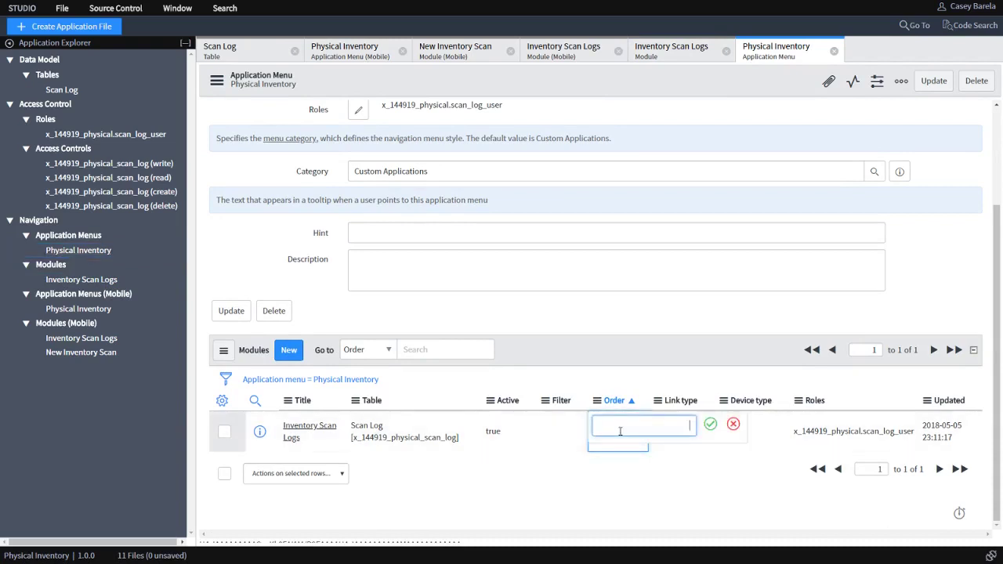
type("100")
key("Return")
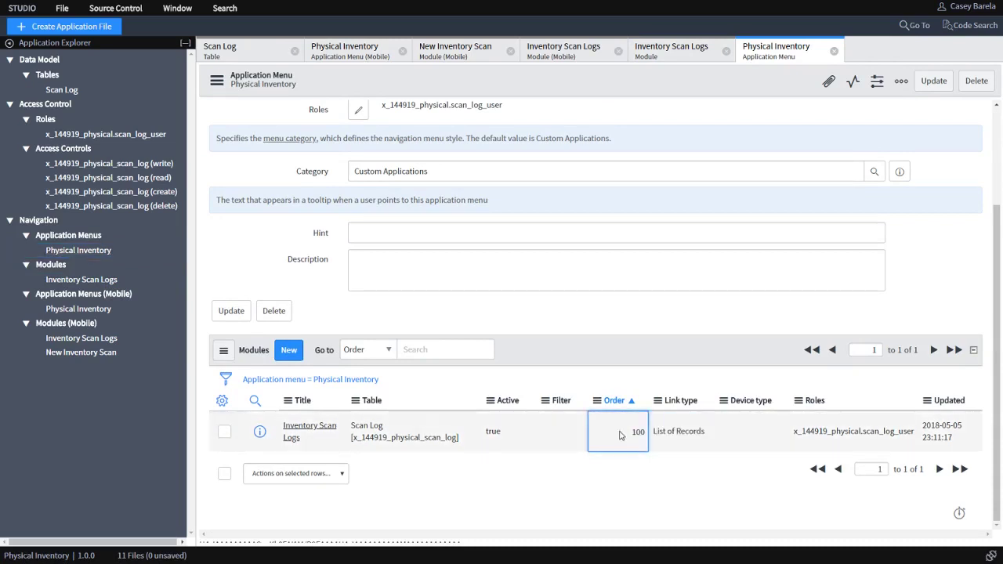
- Start a new module in the Physical Inventory menu titled Scanned Assets - This Year with order 200
left_click(288, 350)
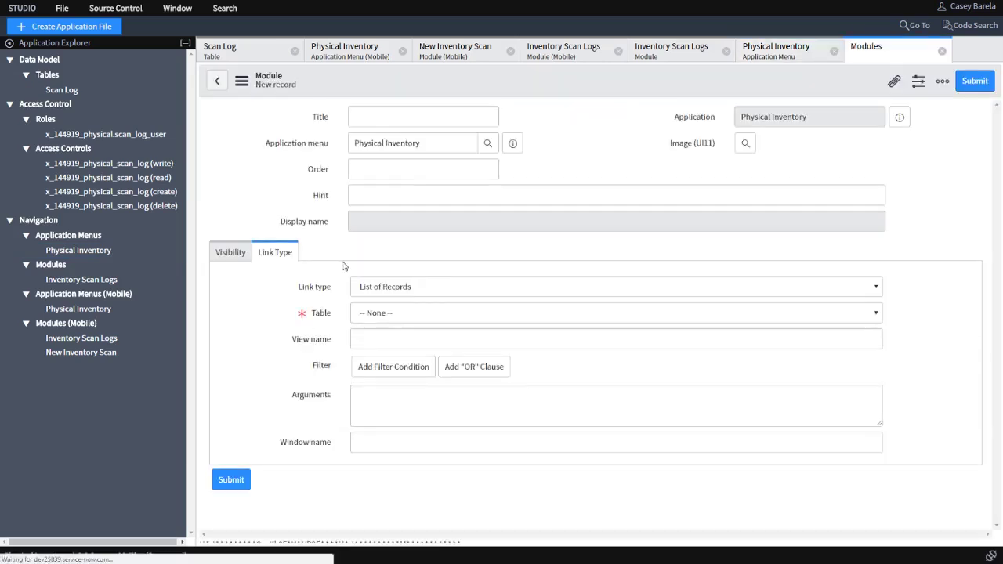
left_click(383, 116)
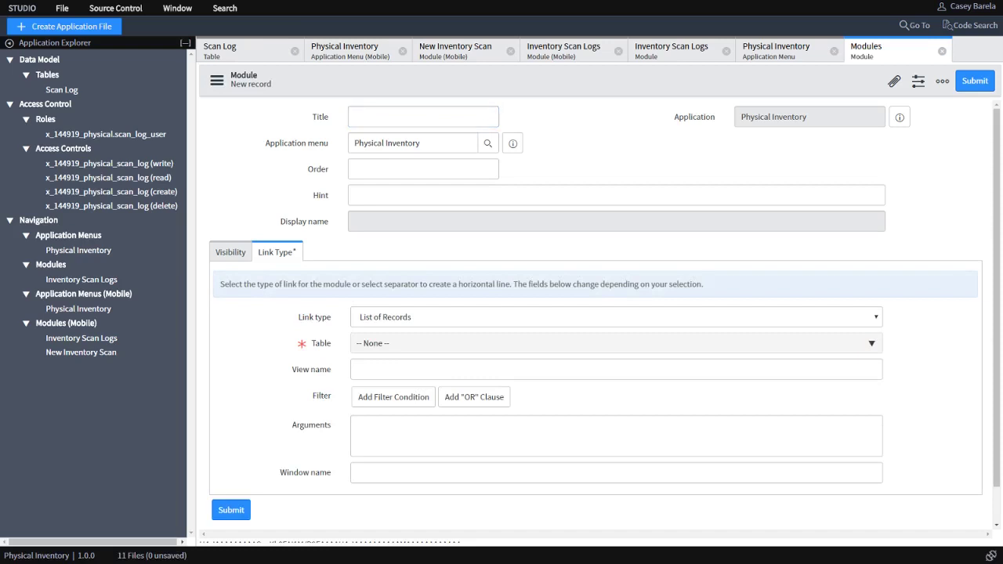
left_click(406, 120)
type("Scanned Assets - This Year")
left_click(433, 169)
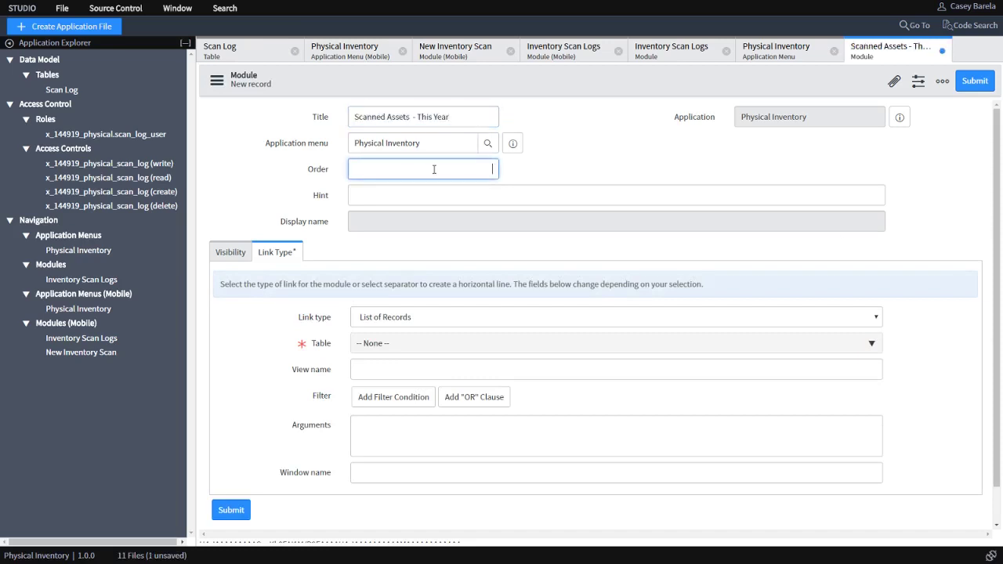
- Keep the link type as List of Records and set the module's table to Hardware [alm_hardware]
left_click(429, 324)
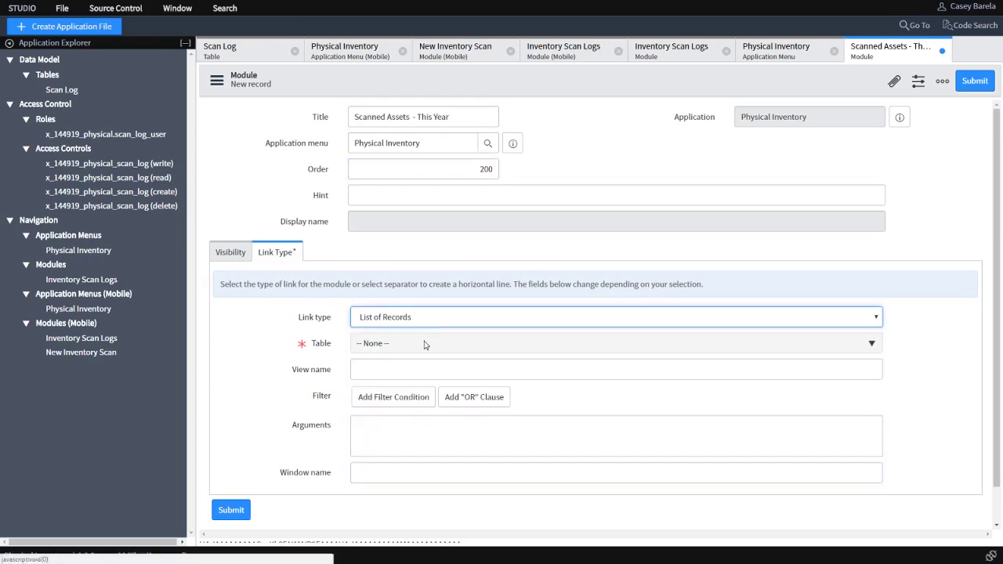
left_click(425, 346)
type("hardware")
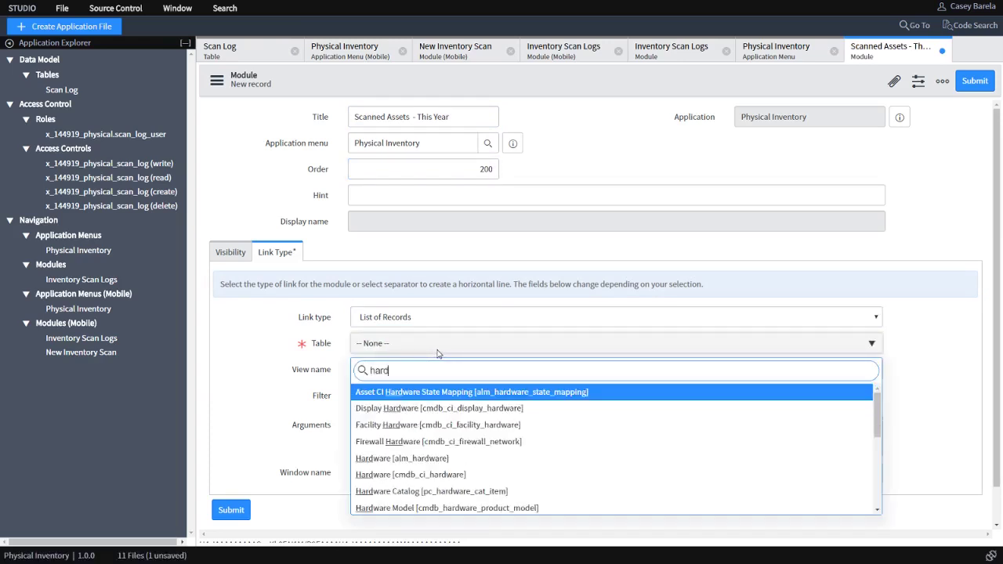
left_click(434, 461)
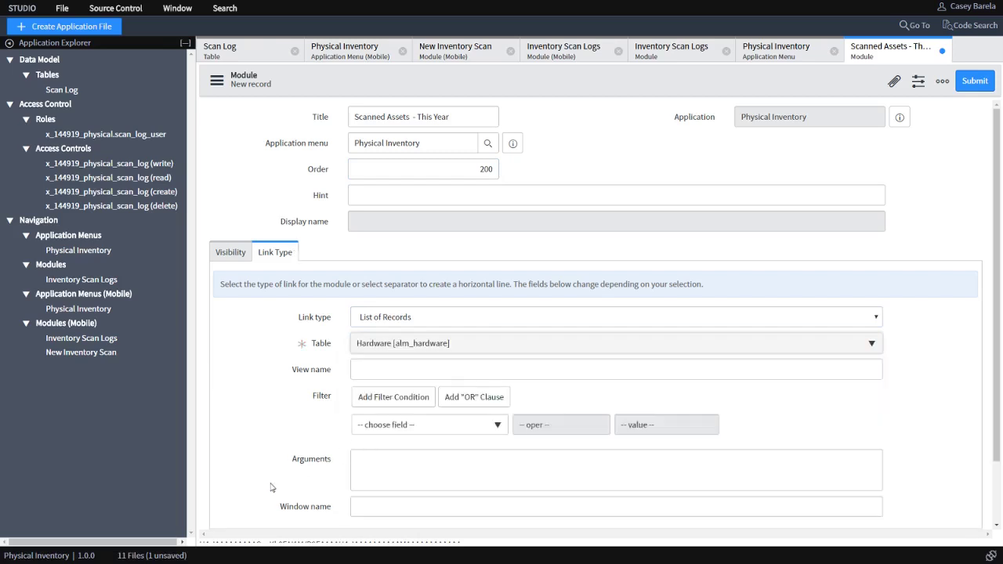
scroll(278, 484, "down", 2)
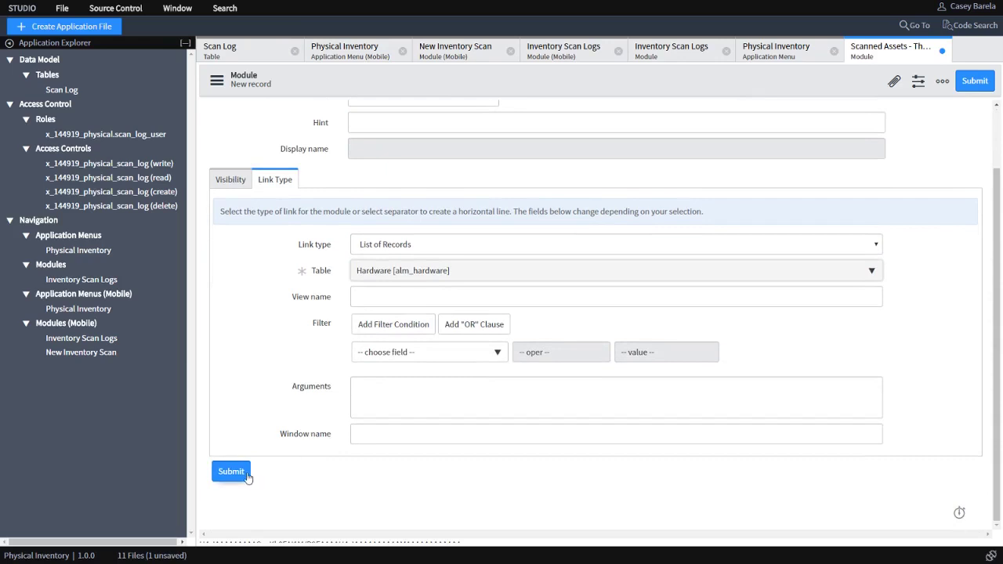
- Set the module's view name to scanner
left_click(389, 298)
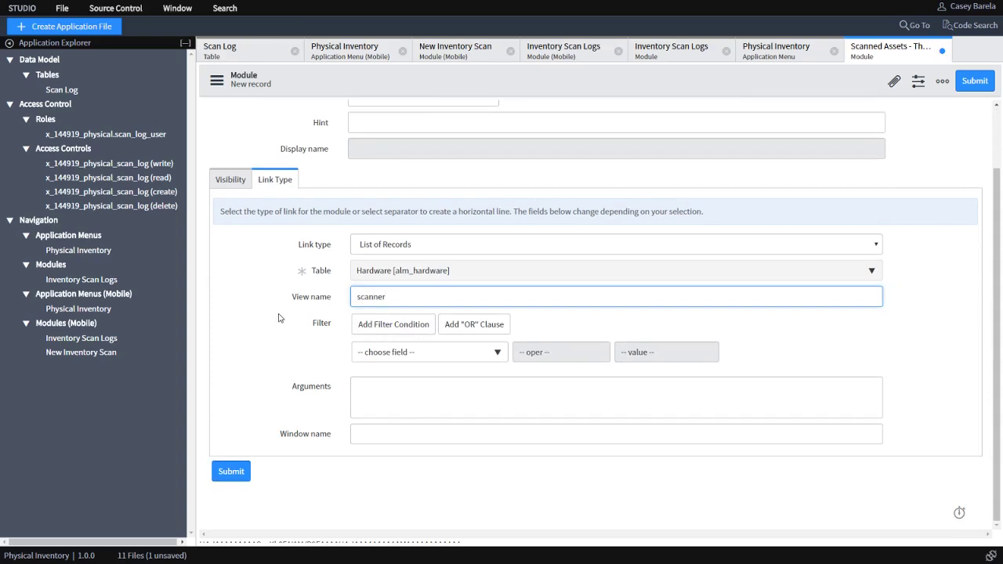
left_click_drag(354, 297, 409, 298)
left_click(409, 298)
- Filter the module to records with Checked in on This year and submit it
left_click(405, 356)
type("check")
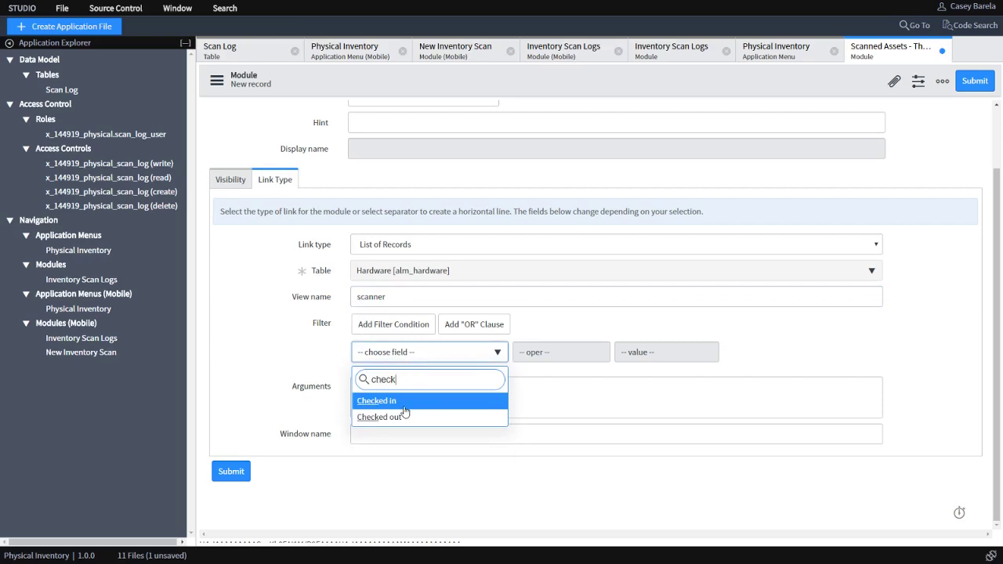
left_click(463, 398)
left_click(639, 356)
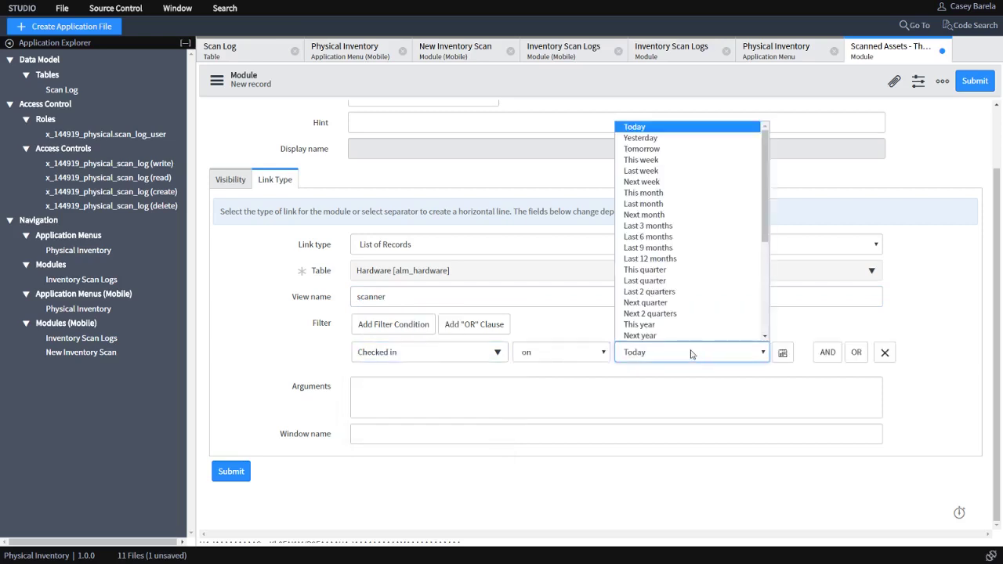
left_click(666, 385)
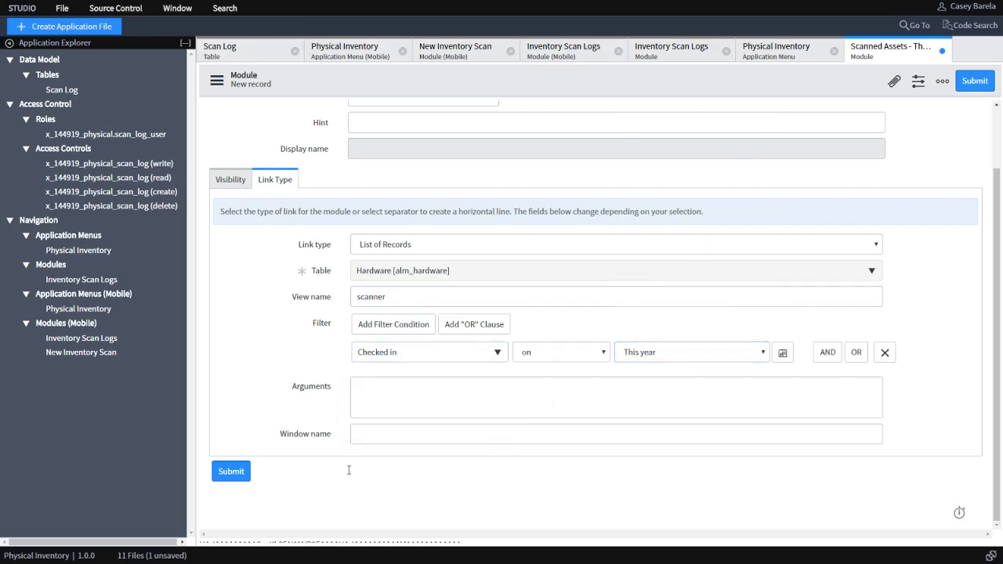
left_click(241, 472)
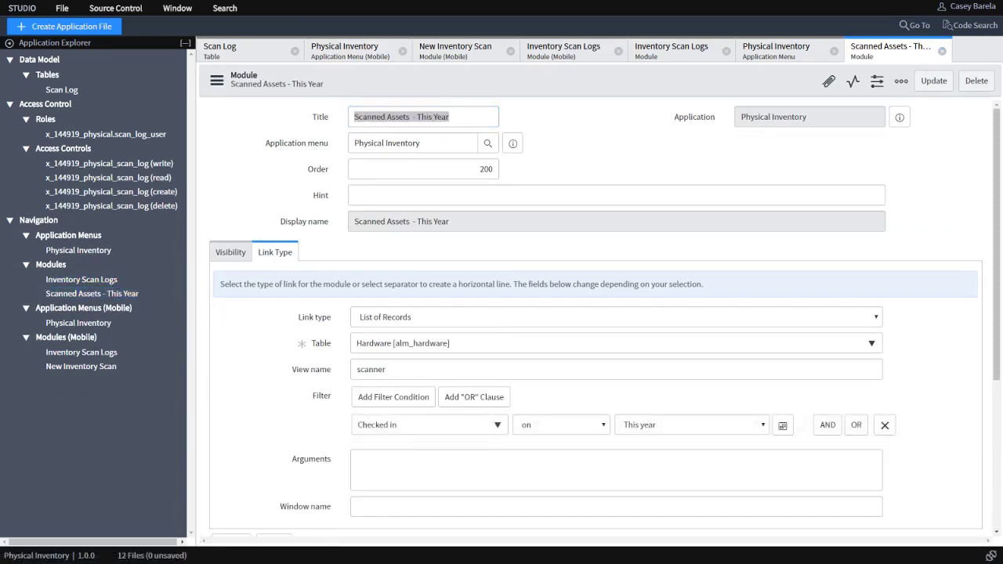
- Change the module's title to Un-Scanned Assets - This Year and its order to 300
left_click_drag(477, 117, 319, 117)
type("Un-Scanned Assets - This Year")
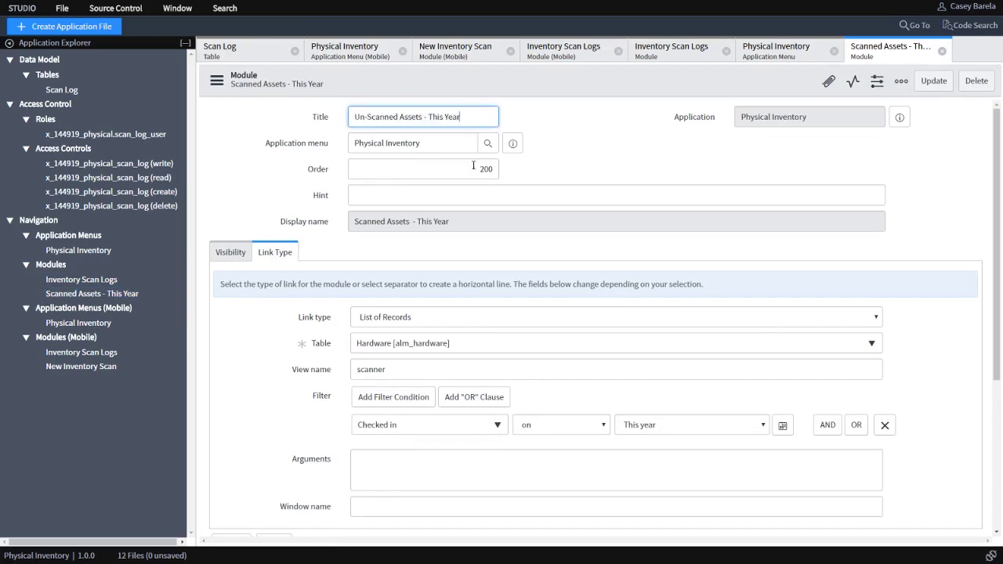
left_click_drag(485, 170, 481, 170)
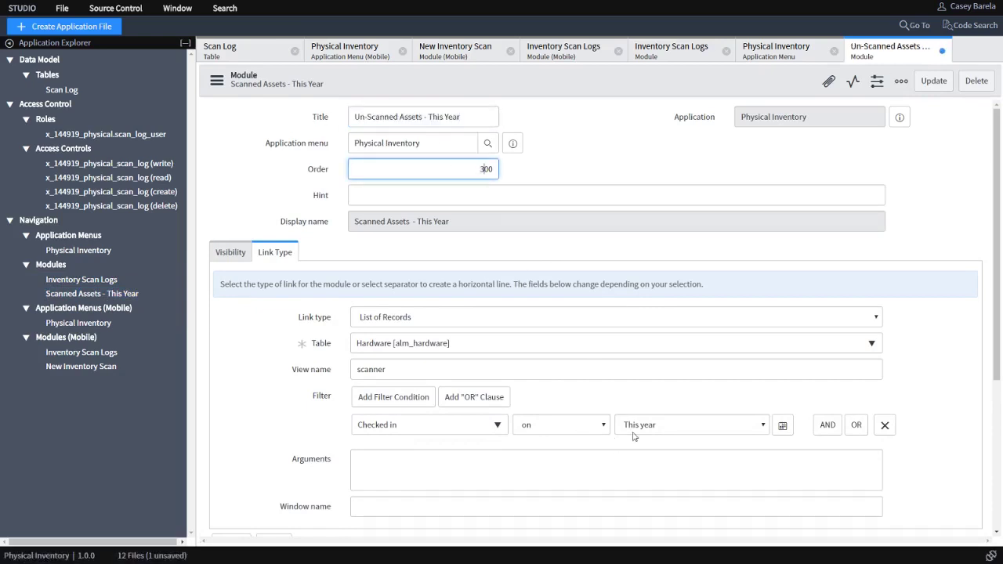
- Change the filter condition to Checked in not on This year
left_click(688, 426)
left_click(688, 426)
left_click(584, 426)
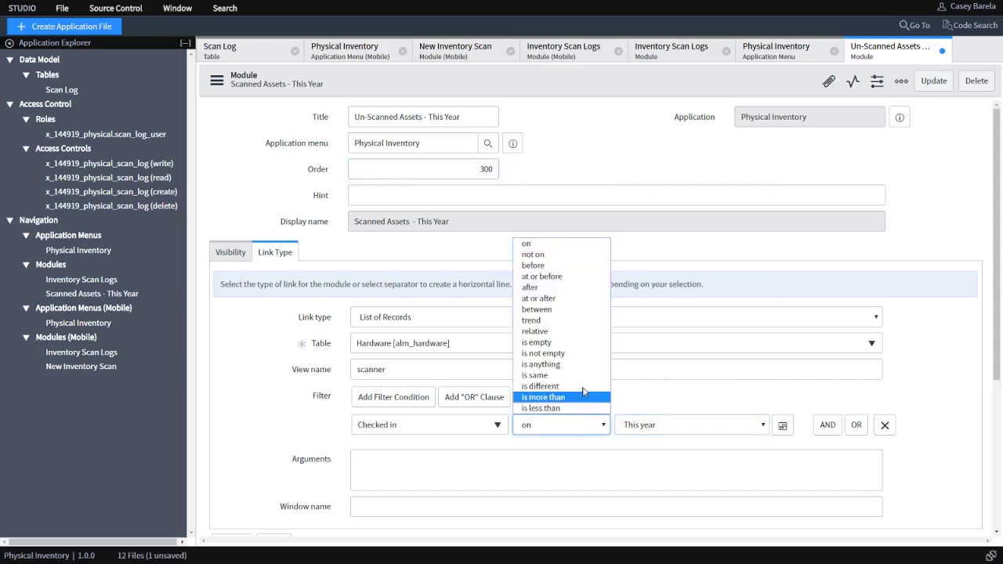
left_click(533, 255)
left_click(678, 426)
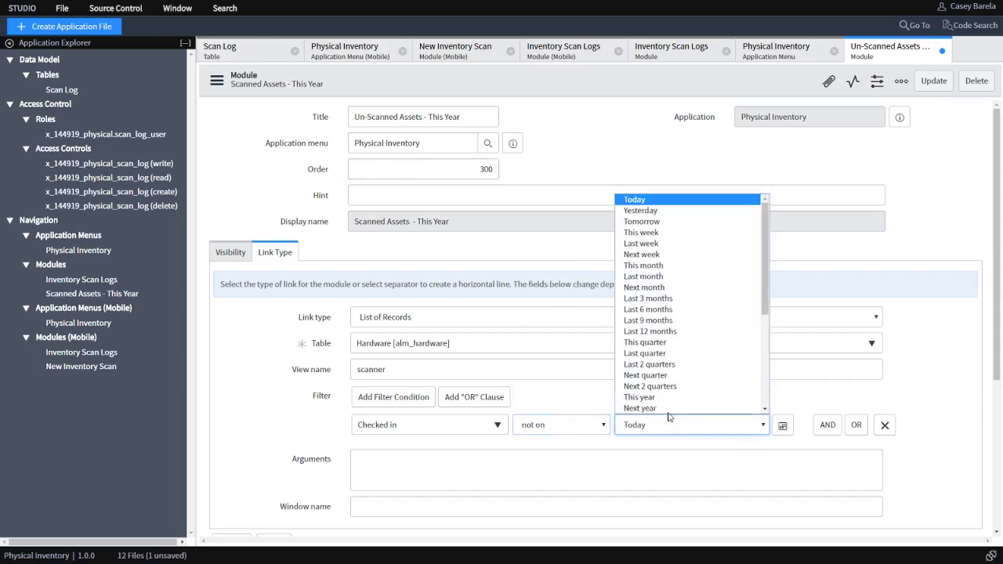
left_click(663, 397)
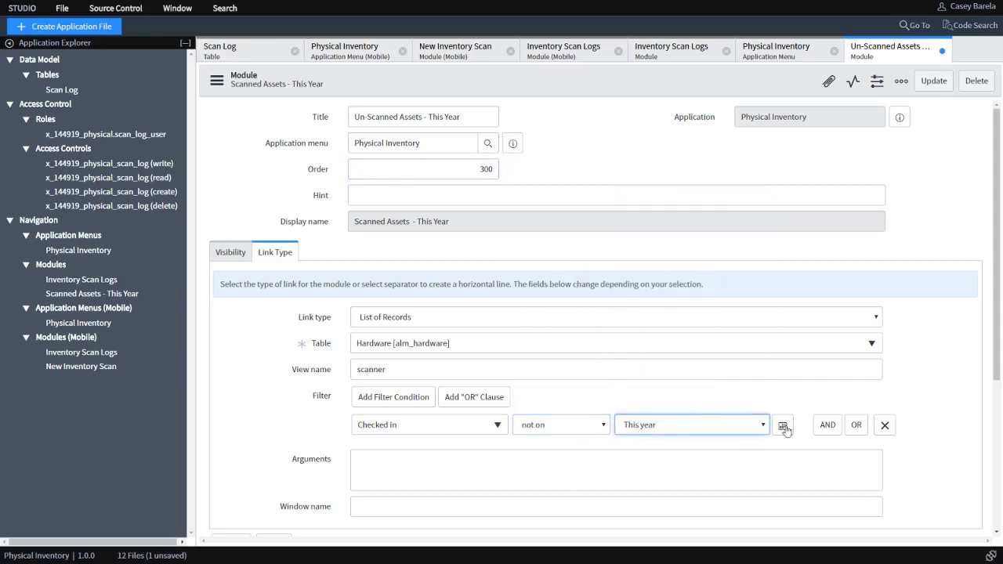
- Add an OR condition for Checked in is empty and insert the record as a separate new module
left_click(856, 424)
left_click(566, 457)
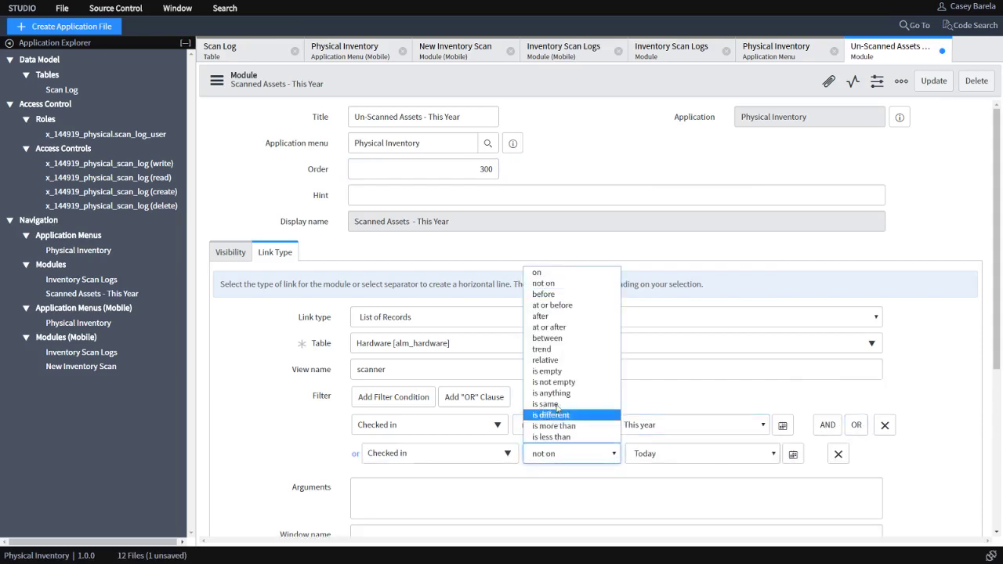
left_click(561, 375)
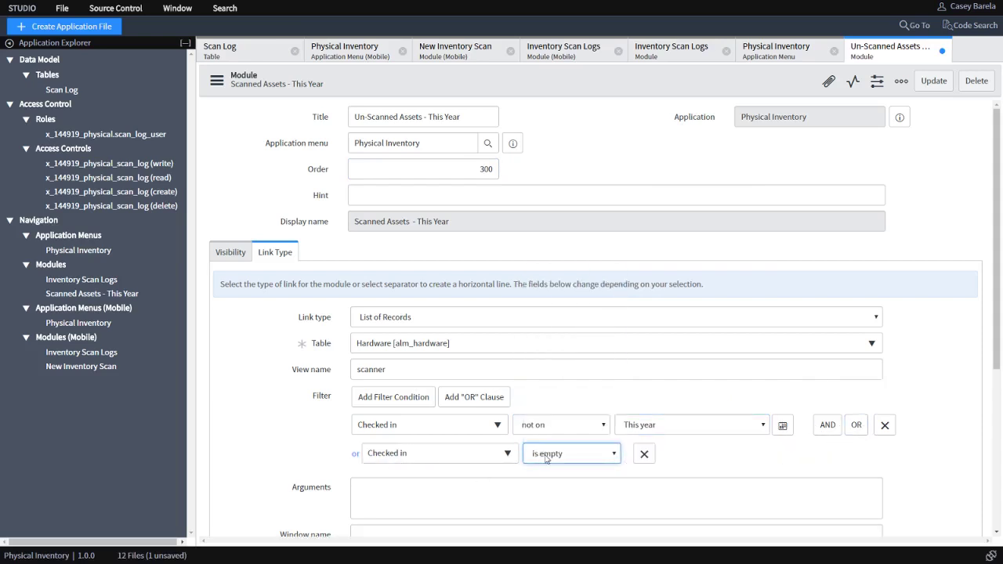
left_click(733, 464)
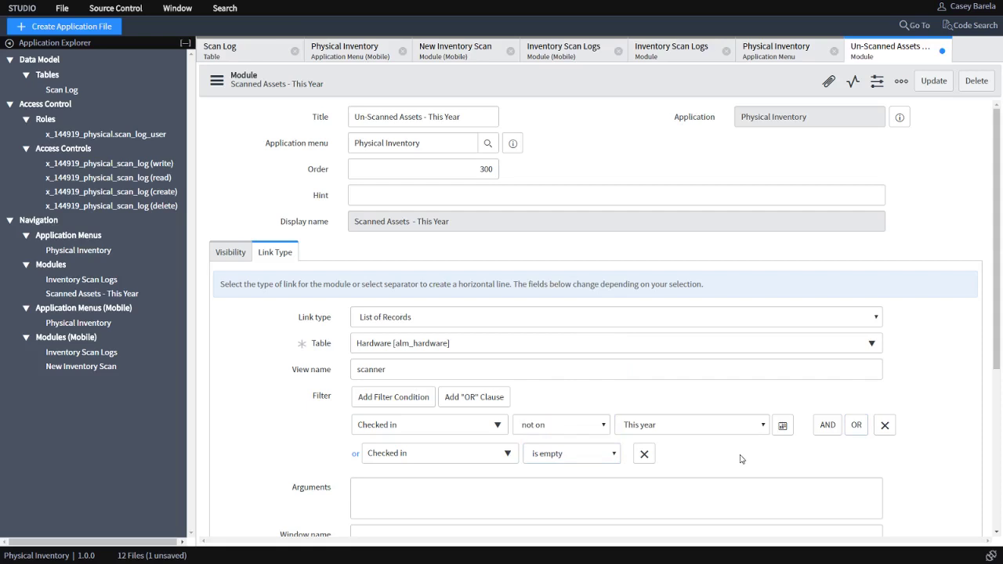
right_click(592, 82)
left_click(668, 122)
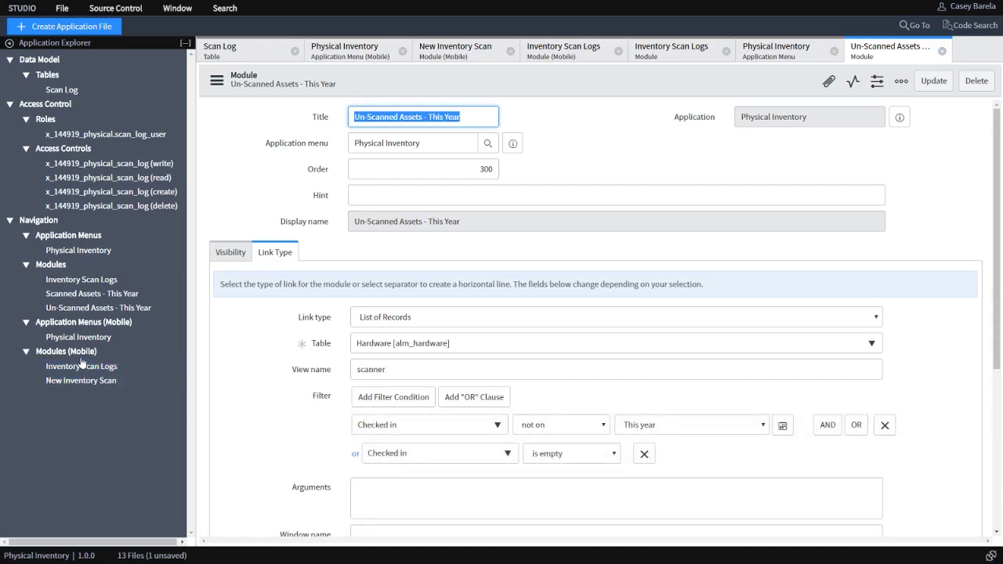
- Start a new module in the mobile Physical Inventory menu with table Hardware [alm_hardware]
left_click(94, 338)
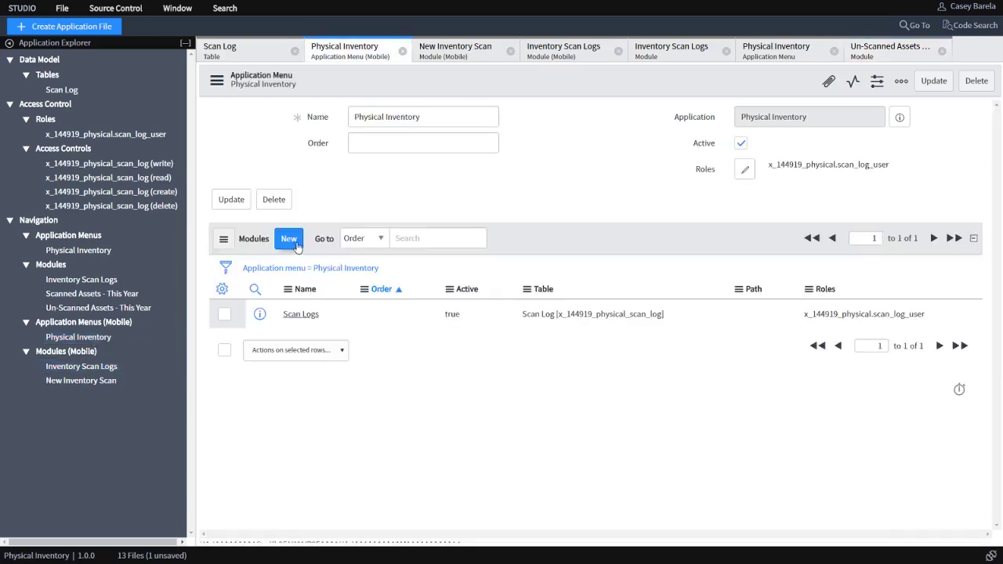
left_click(297, 246)
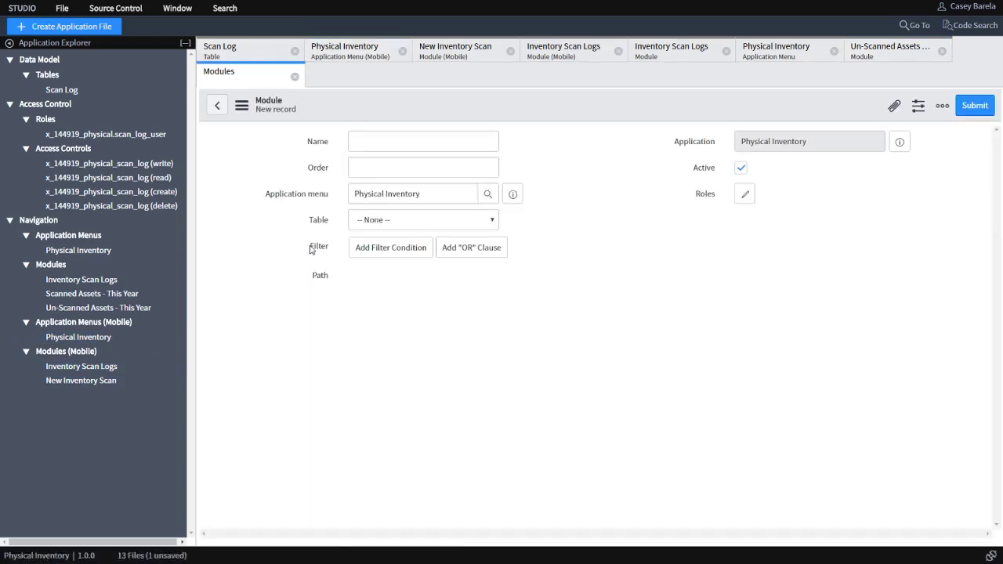
left_click(445, 225)
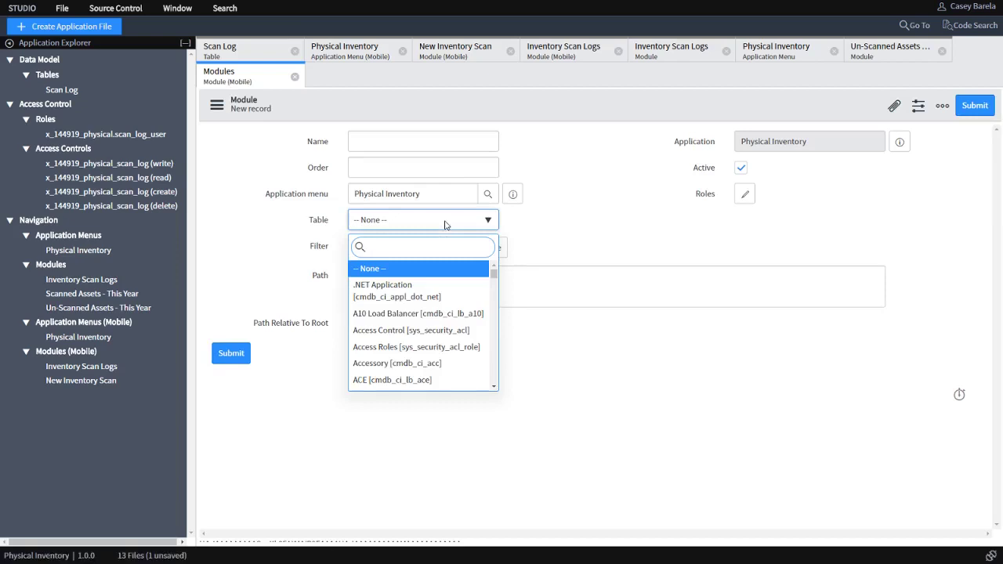
type("hardware")
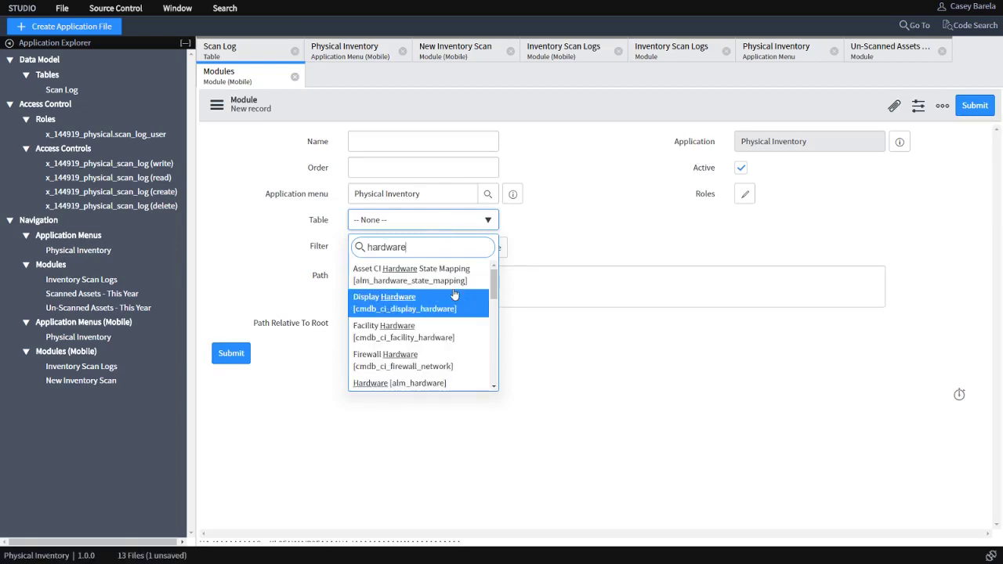
scroll(455, 296, "down", 1)
left_click(444, 332)
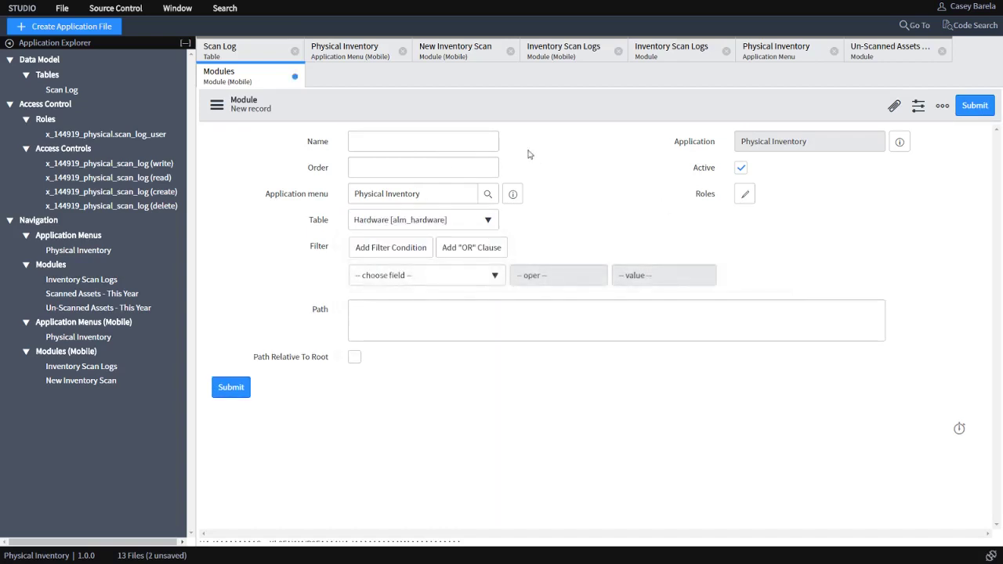
- Name the new mobile module Scanned Assets - This Year and set its order to 200
left_click(410, 138)
type("Scanned Assets - This Year")
left_click(468, 167)
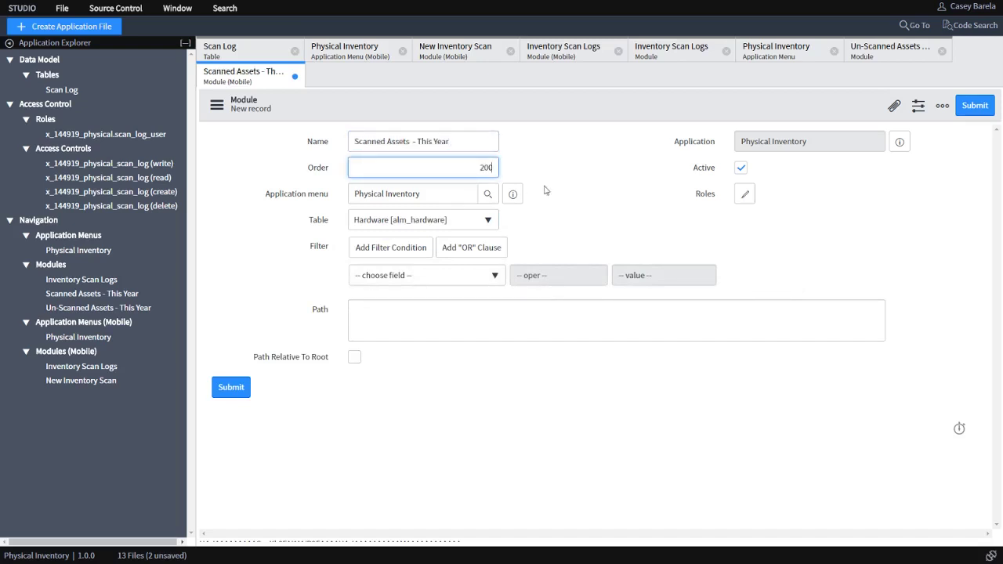
- Assign the role x_144919_physical.scan_log_user to the new mobile Scanned Assets module
left_click(745, 194)
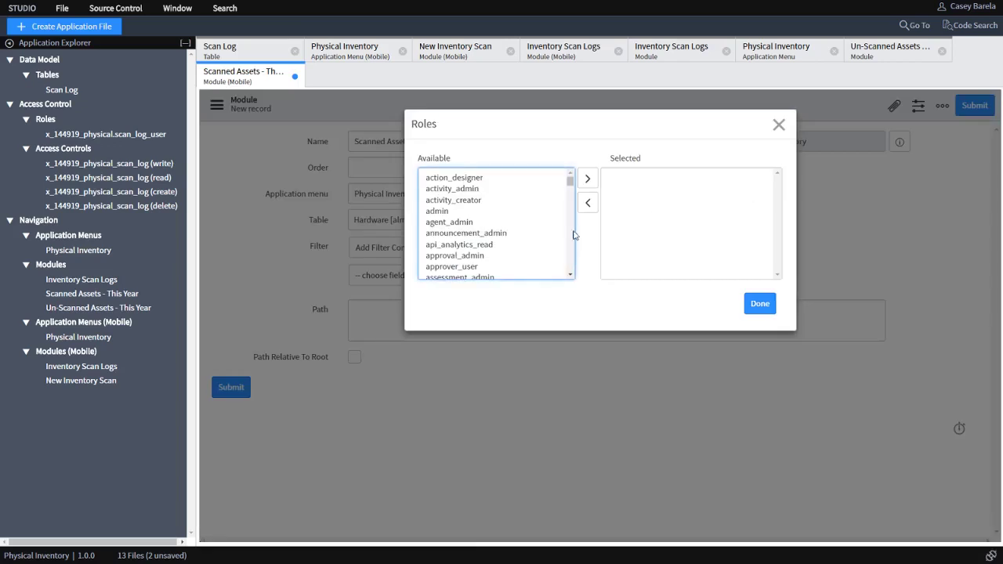
left_click_drag(569, 180, 566, 270)
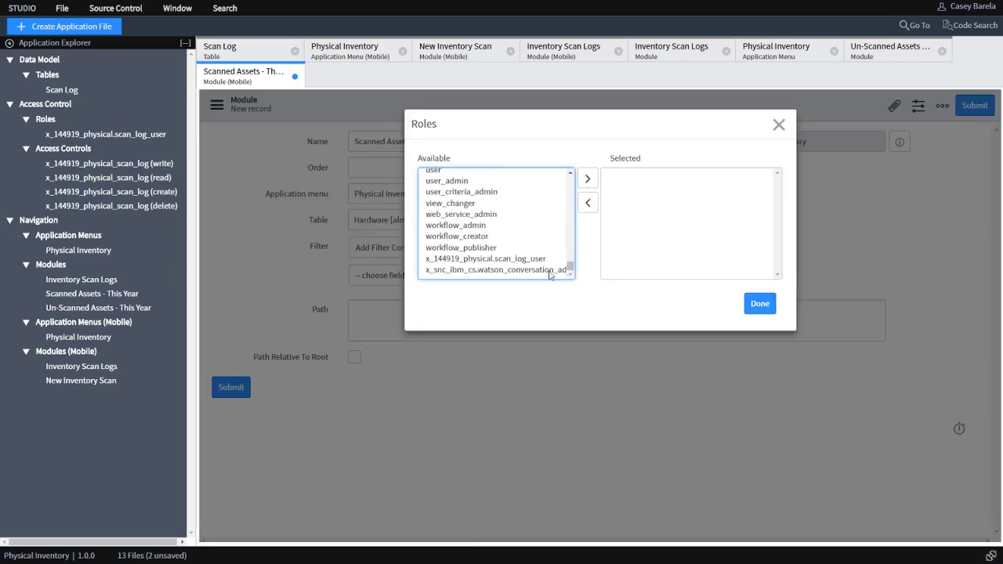
left_click(495, 260)
double_click(495, 261)
left_click(758, 304)
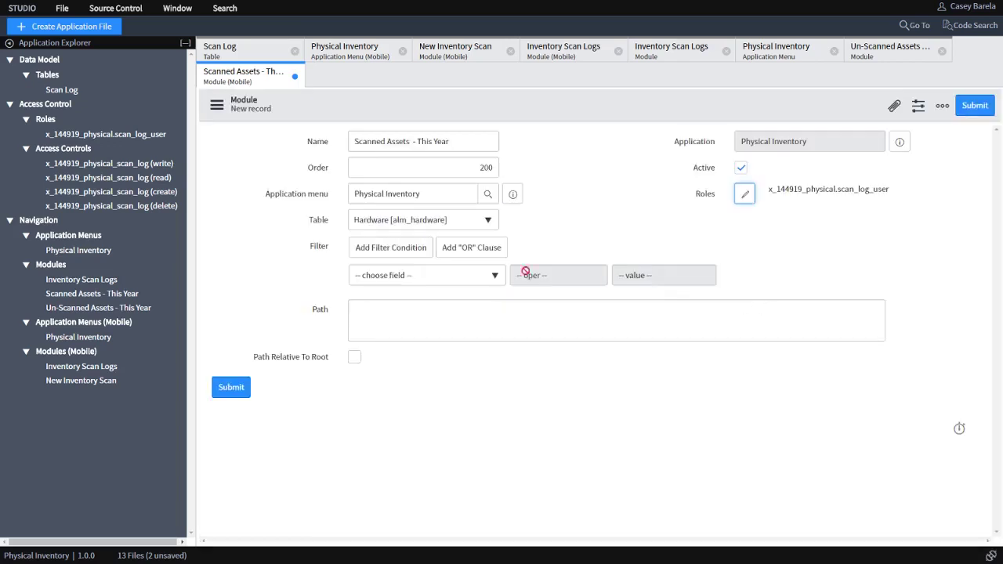
- Filter the mobile Scanned Assets module to Checked in on This year and submit the record
left_click(457, 275)
type("check")
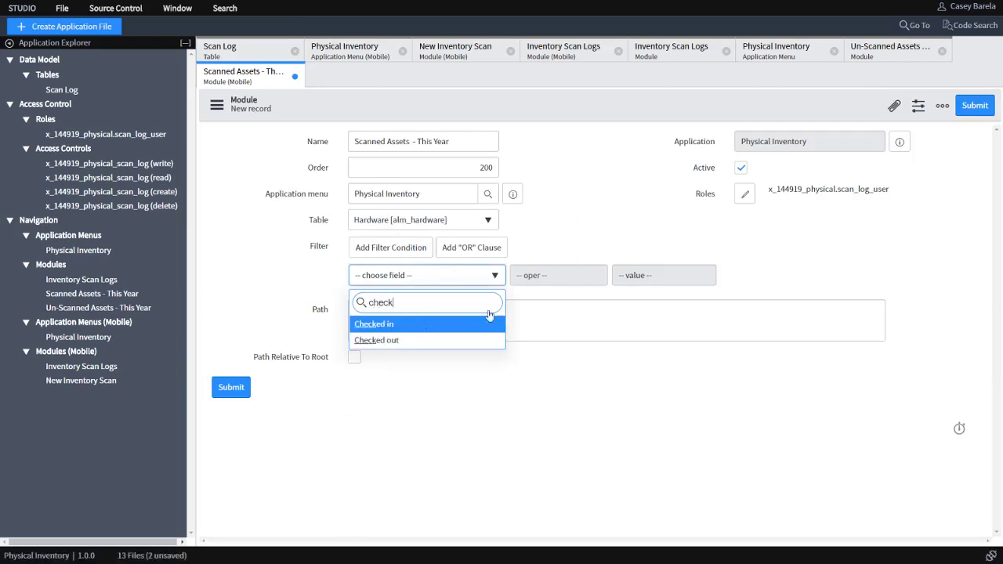
key("Return")
left_click(658, 280)
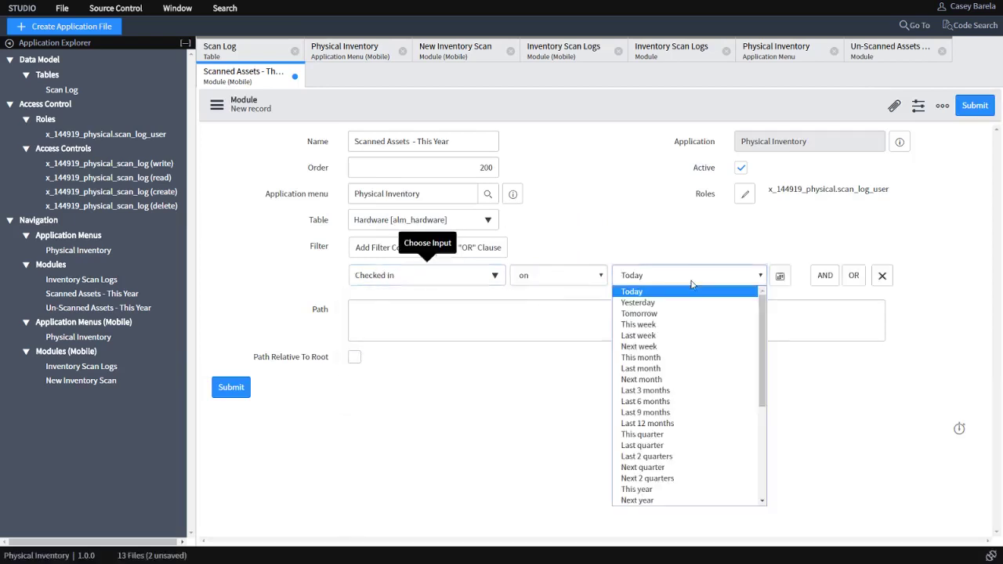
left_click(640, 489)
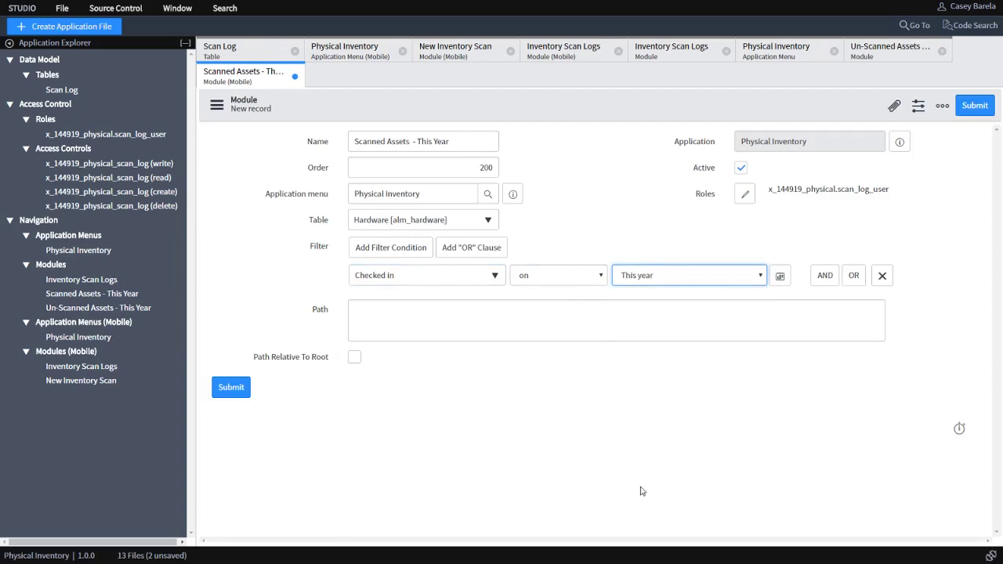
left_click(246, 392)
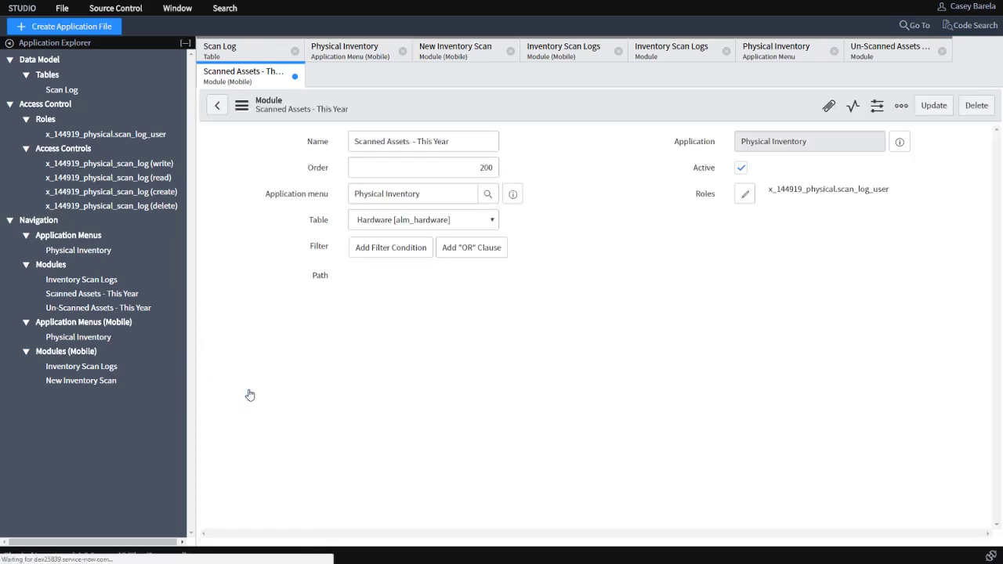
- Change the mobile module's order to 300 and its name to Un-Scanned Assets - This Year
left_click(481, 168)
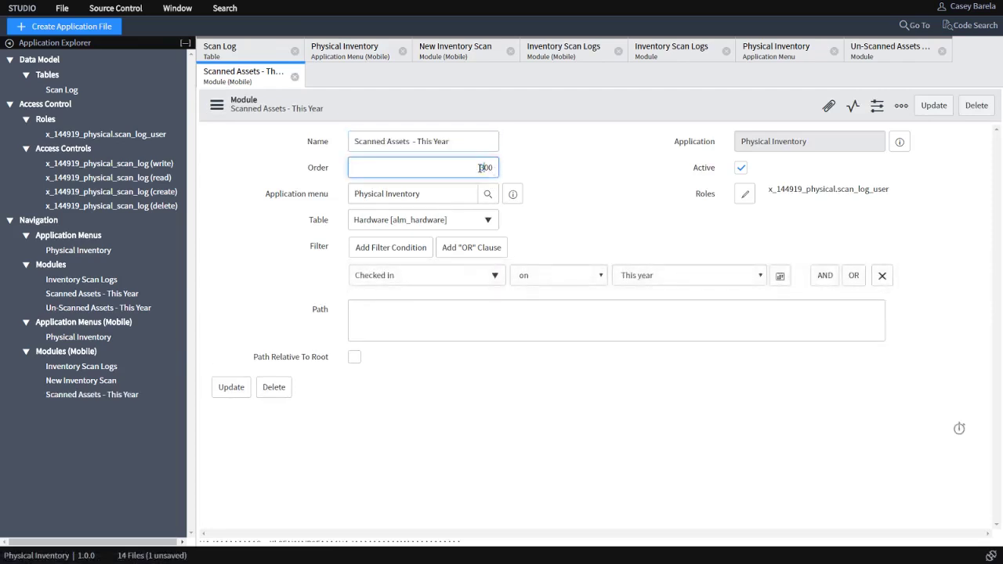
key("Return")
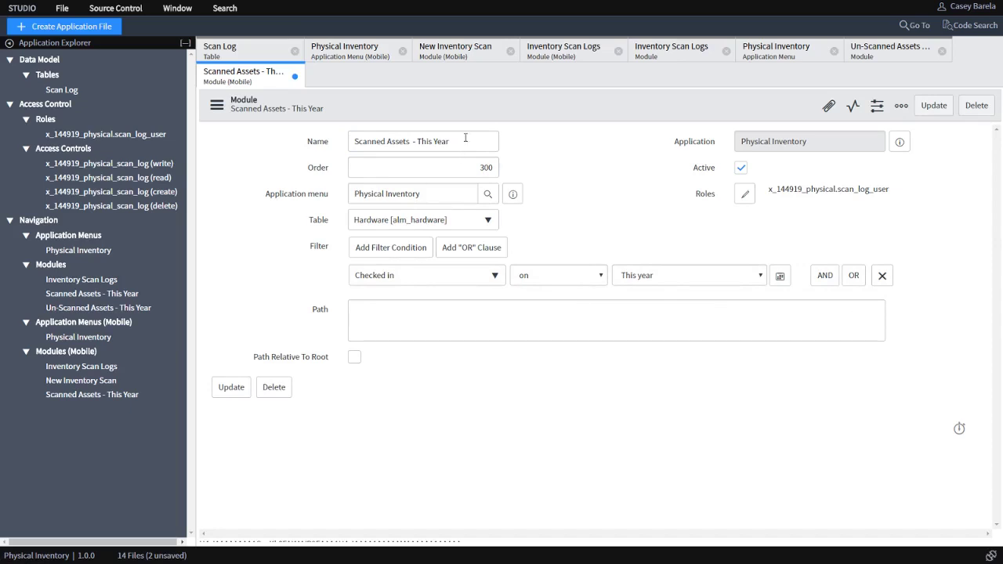
left_click_drag(466, 138, 332, 141)
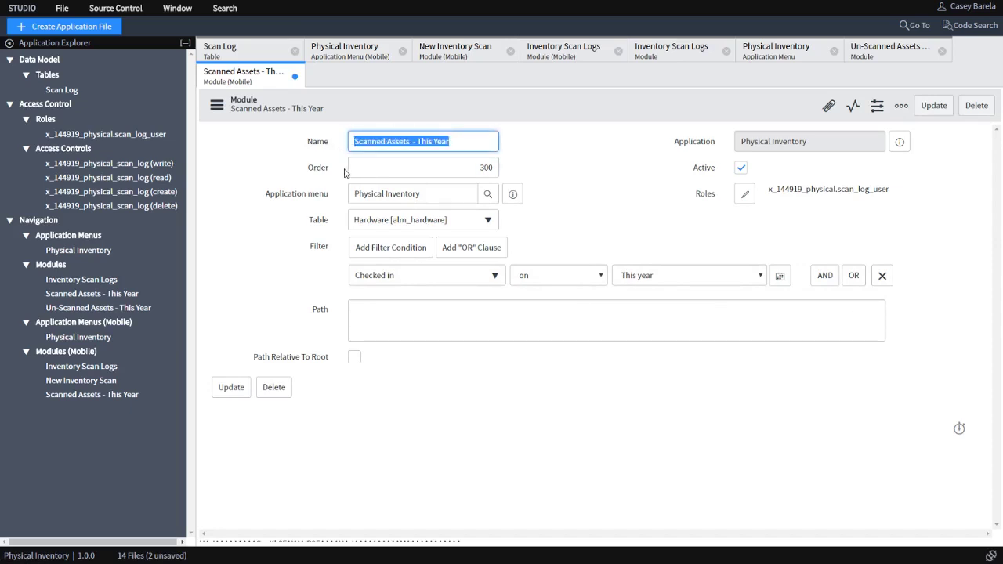
type("Un-Scanned Assets - This Year")
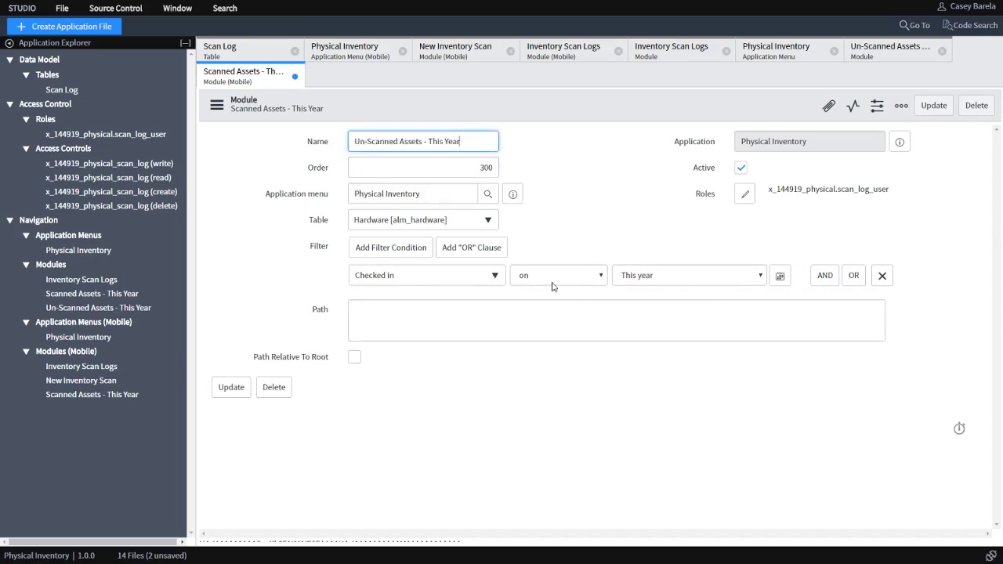
- Change the mobile module's filter condition to Checked in not on This year
left_click(597, 284)
left_click(599, 301)
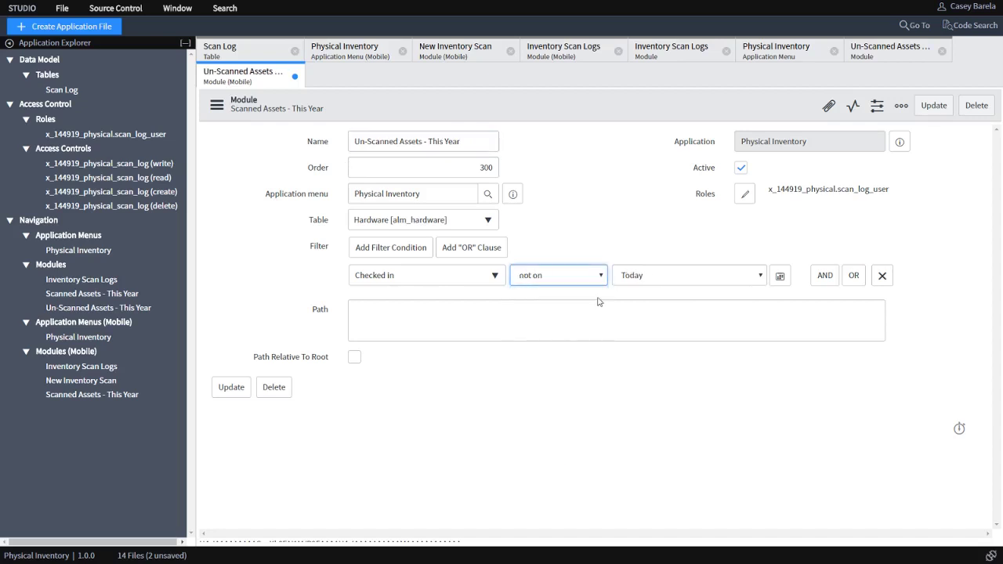
left_click(703, 280)
left_click(668, 489)
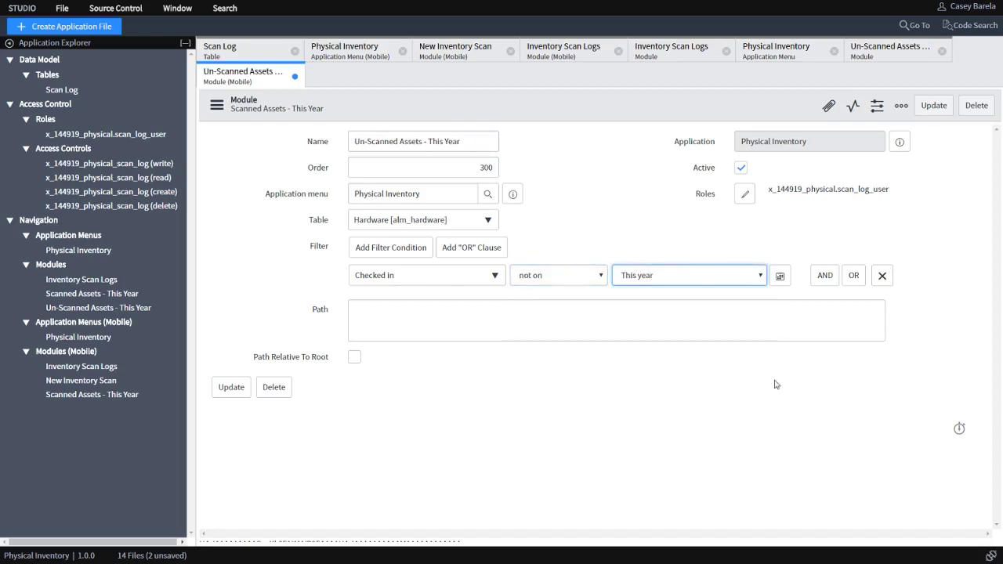
- Add an OR condition for Checked in is empty and insert the mobile record as a separate module, staying on it
left_click(854, 275)
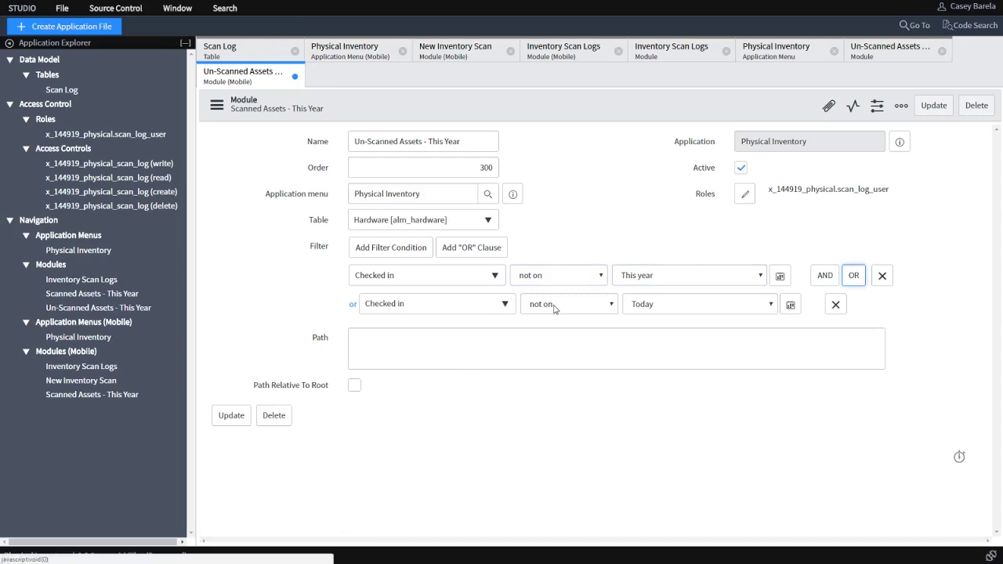
left_click(539, 305)
left_click(552, 419)
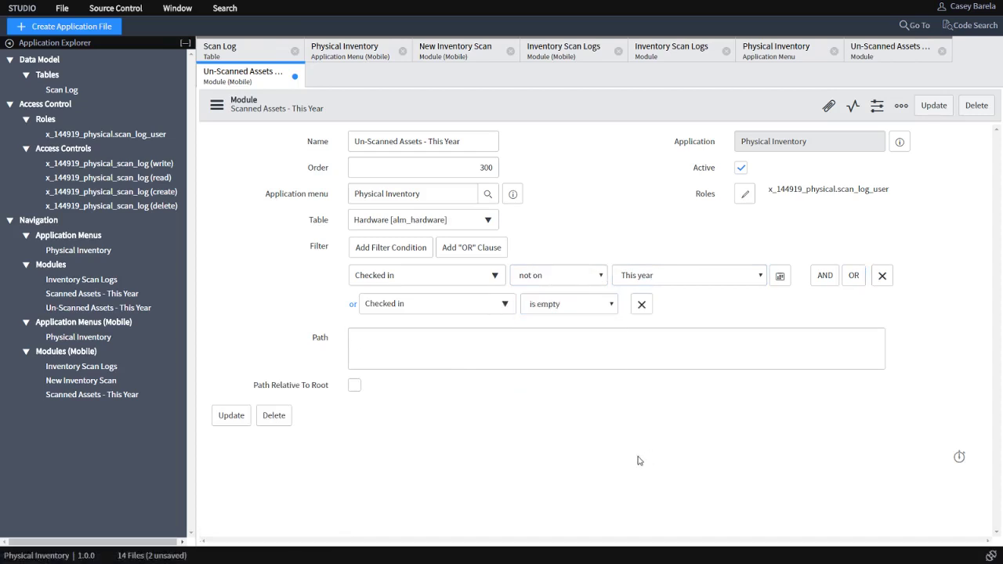
right_click(564, 107)
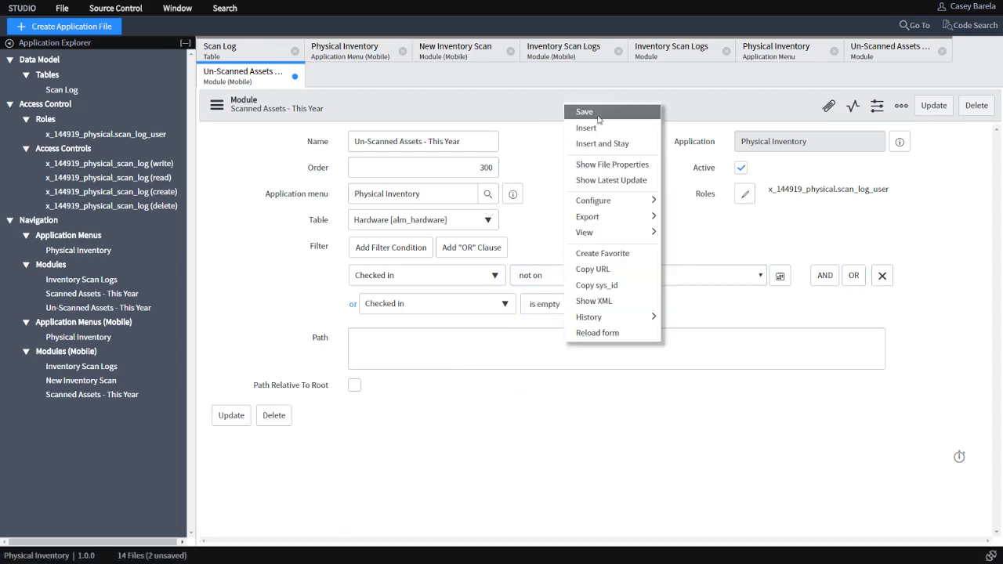
left_click(623, 144)
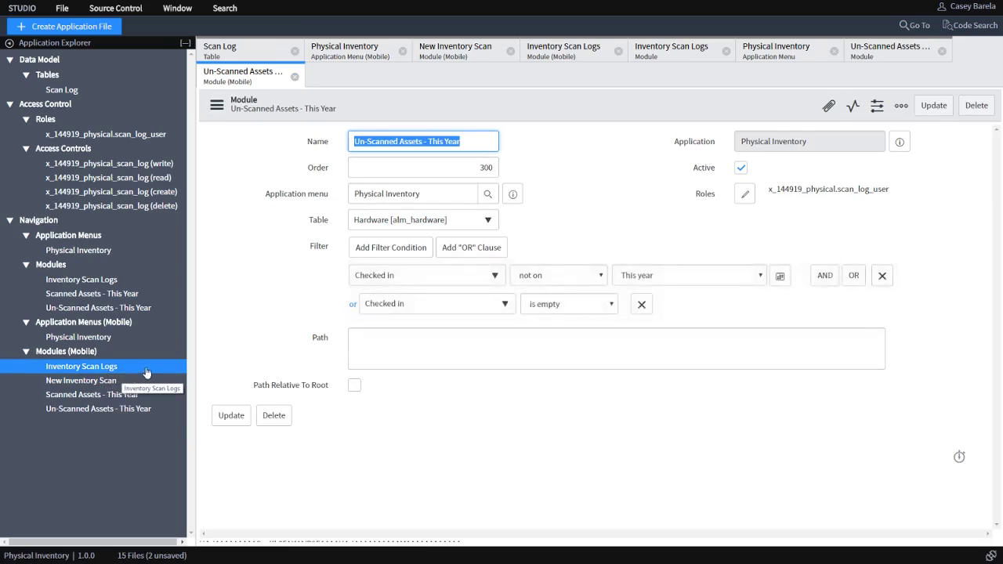
- Open the desktop Un-Scanned Assets and Scanned Assets modules to review their link settings
left_click(121, 308)
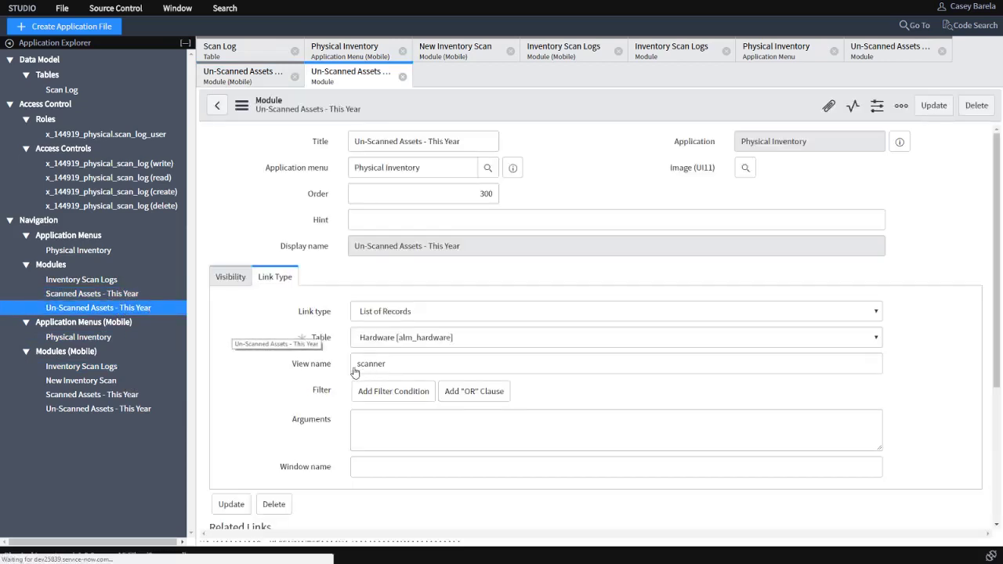
left_click(120, 295)
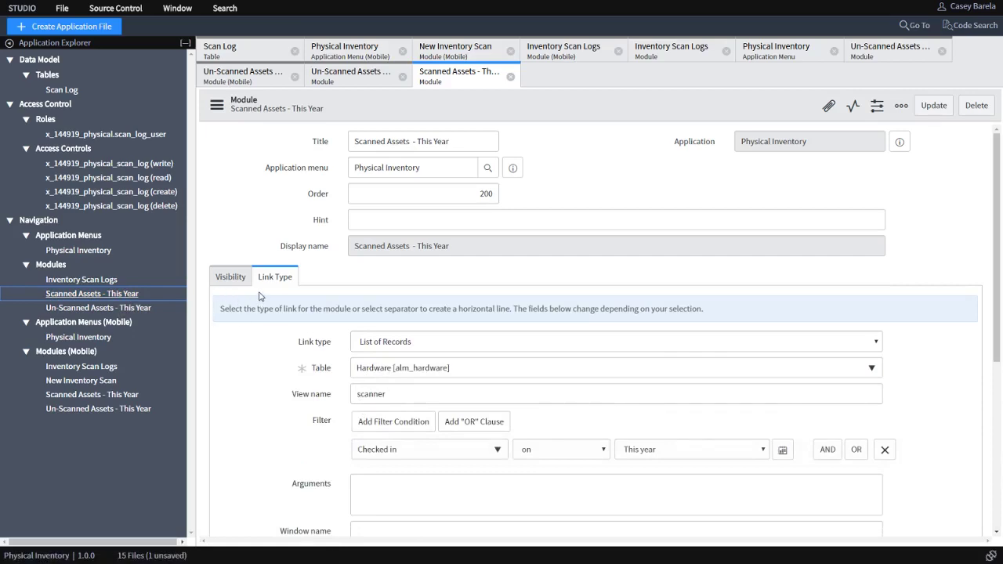
- Switch to the main ServiceNow instance, reload it and expand the Physical Inventory menu among all applications
key("F11")
left_click(69, 9)
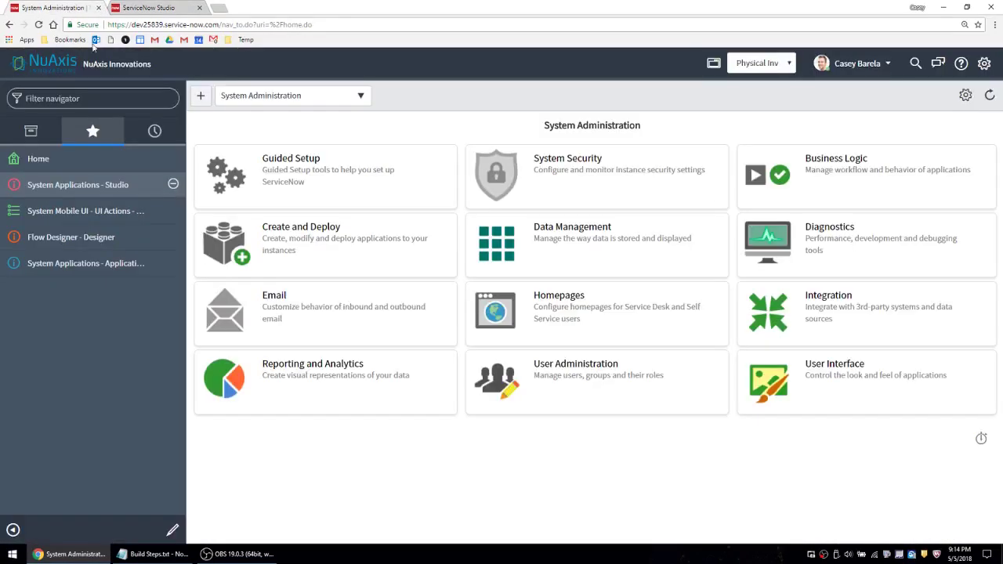
key("F11")
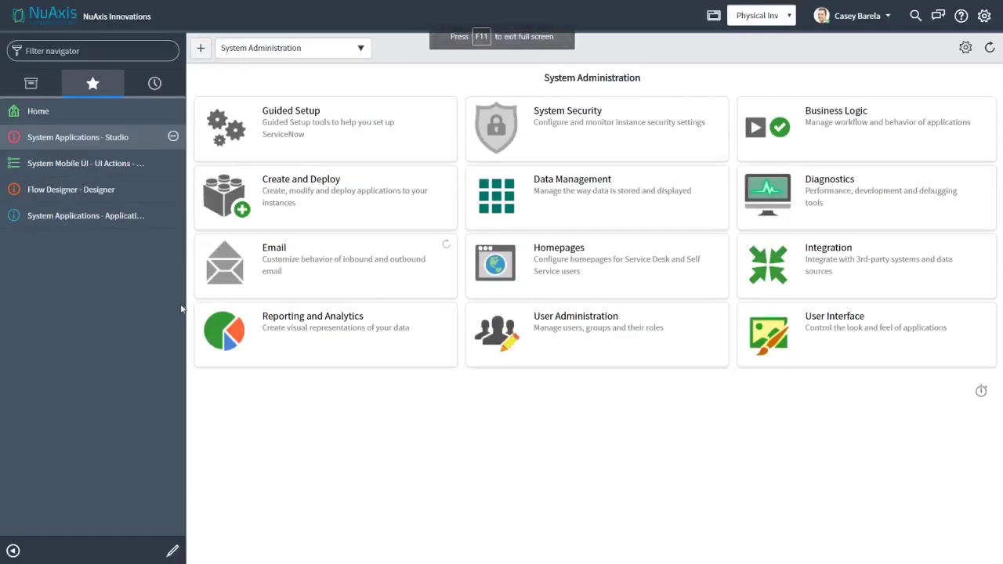
left_click(45, 82)
key("F5")
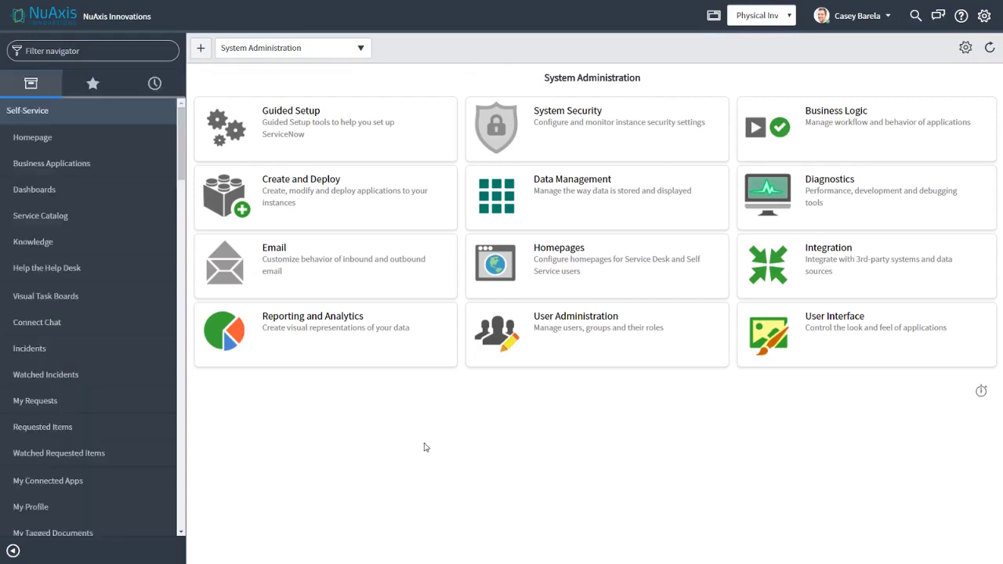
left_click(83, 111)
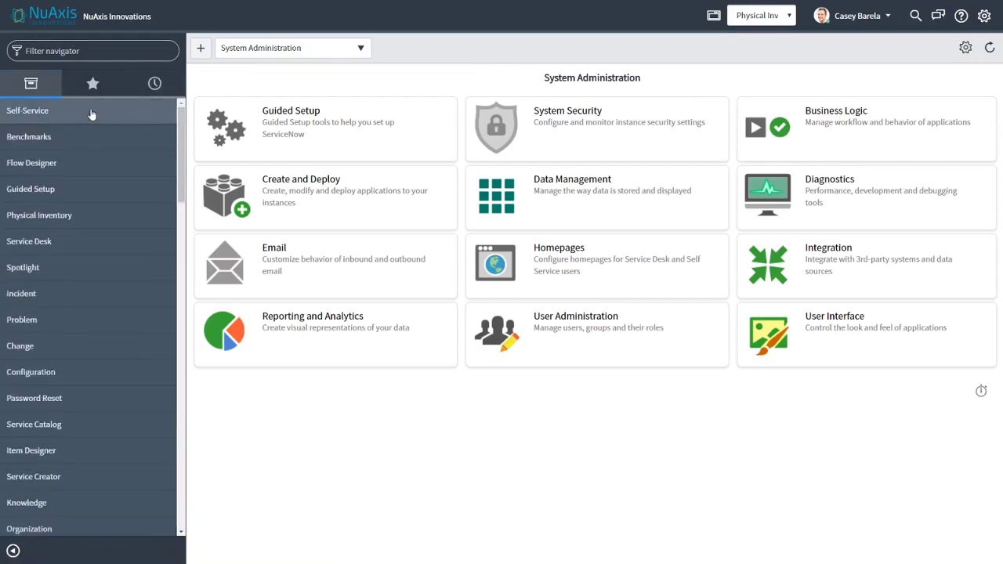
left_click(98, 214)
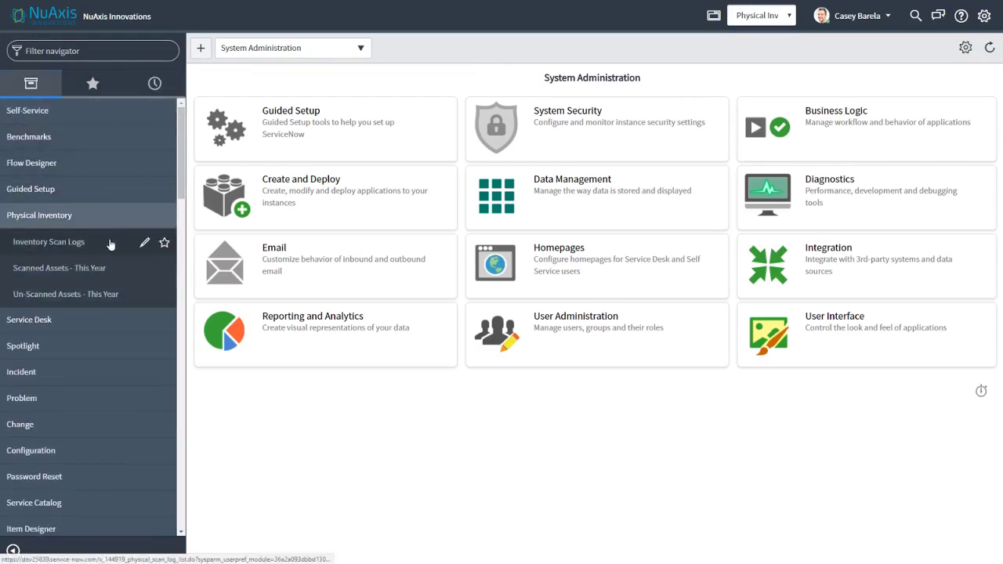
- Check the lists opened by Inventory Scan Logs, Scanned Assets - This Year and Un-Scanned Assets - This Year
left_click(97, 241)
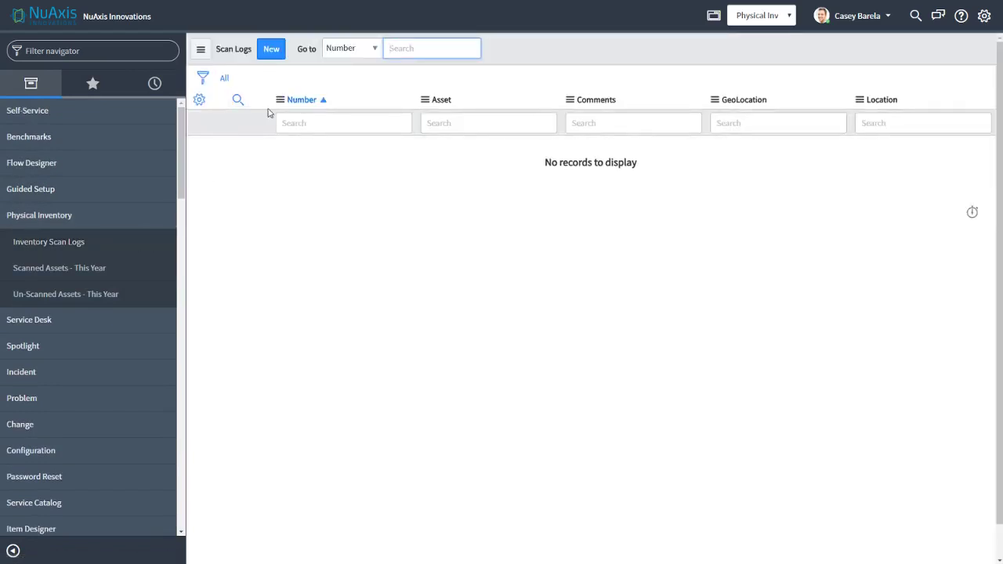
left_click(92, 270)
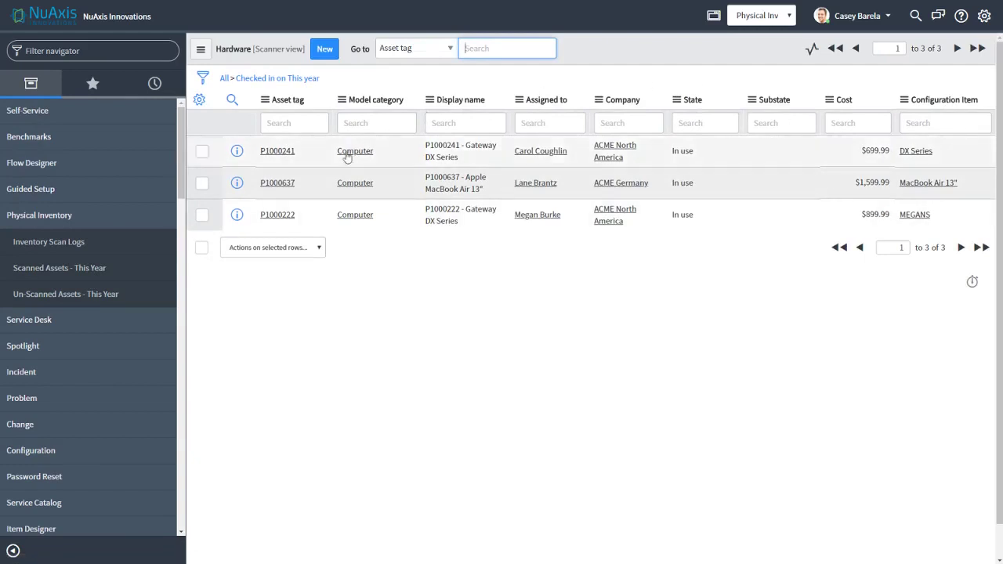
left_click(117, 293)
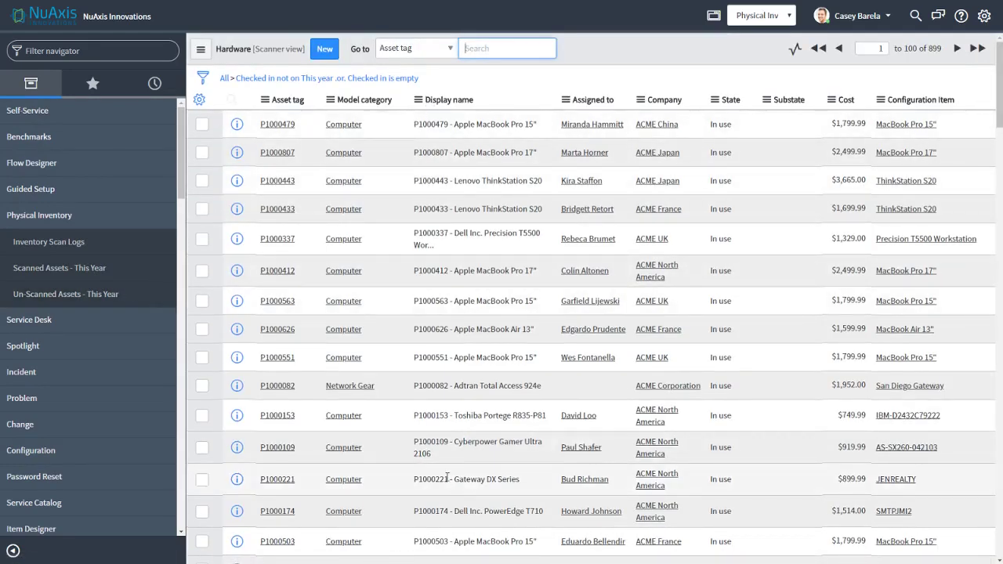
- Start a new scan log record from Inventory Scan Logs and select asset P1000433
left_click(93, 249)
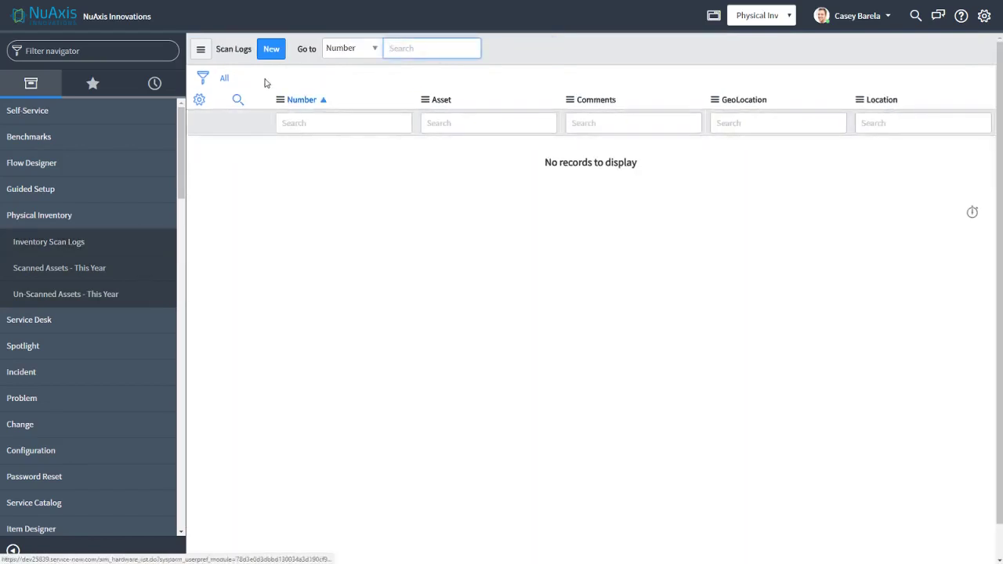
left_click(281, 61)
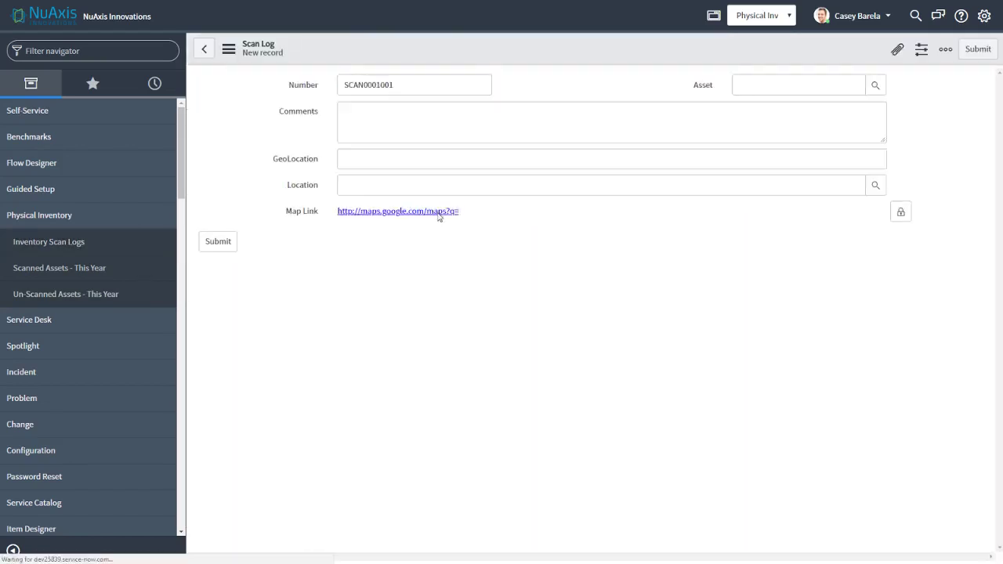
left_click(876, 86)
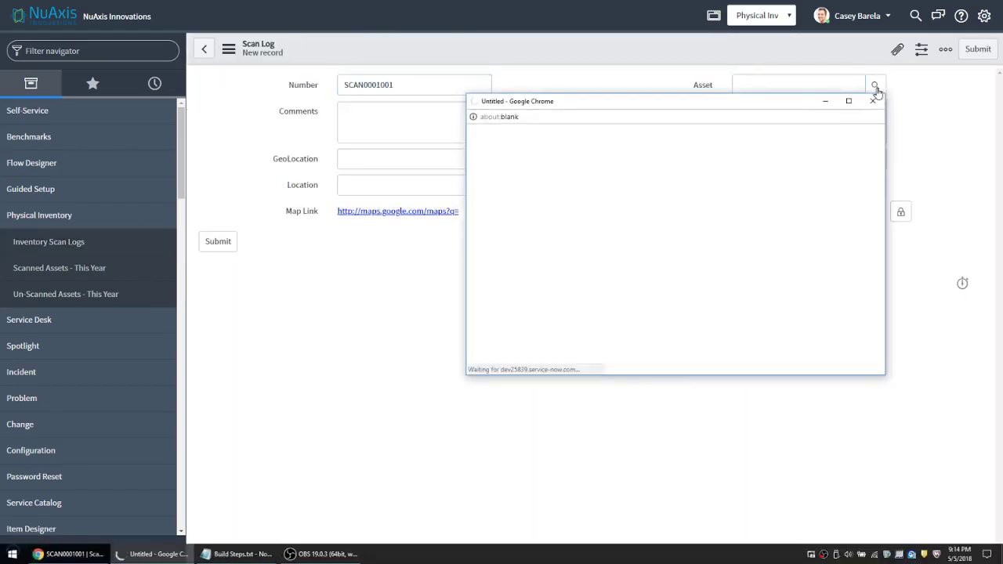
scroll(544, 312, "down", 2)
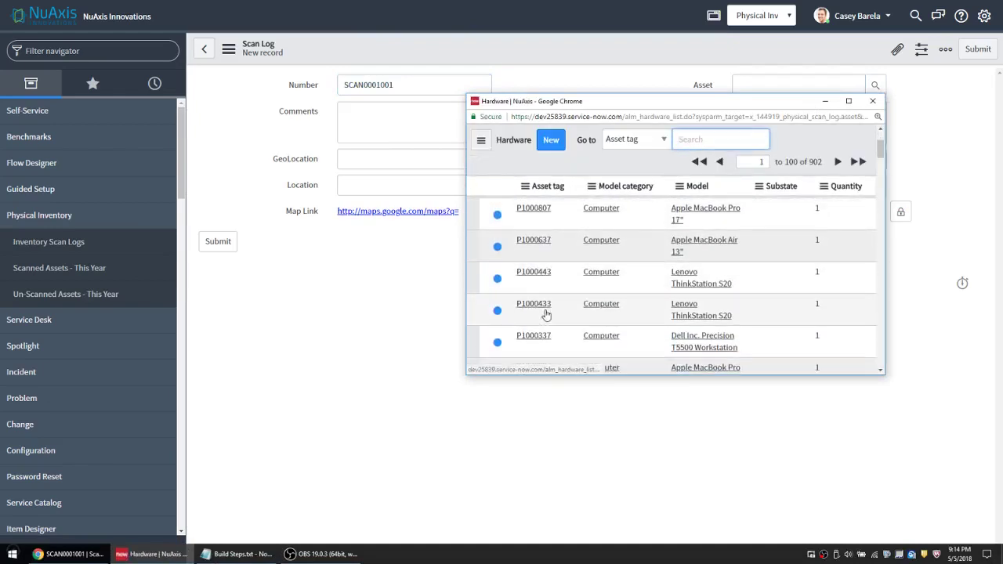
left_click(541, 309)
left_click(434, 129)
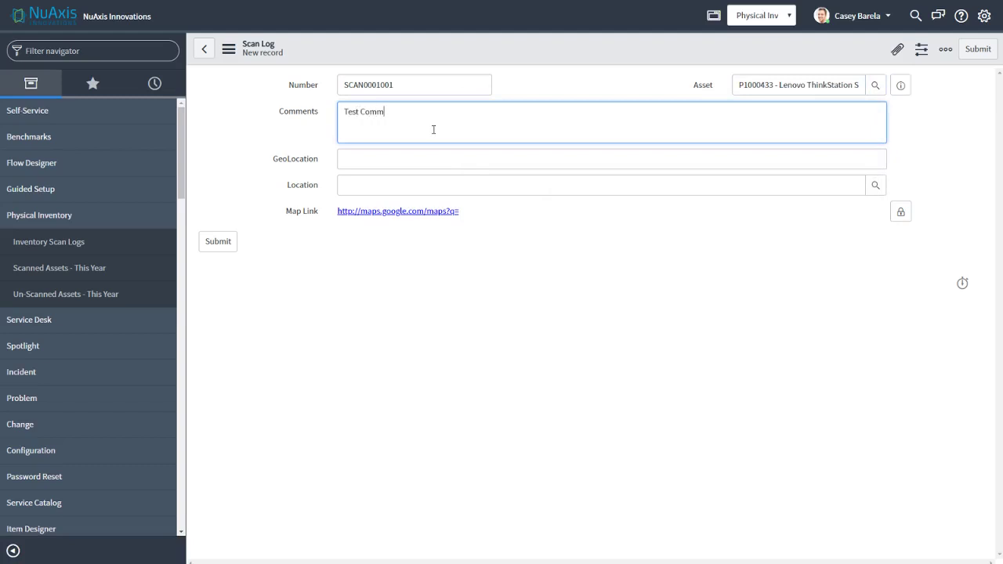
left_click(438, 166)
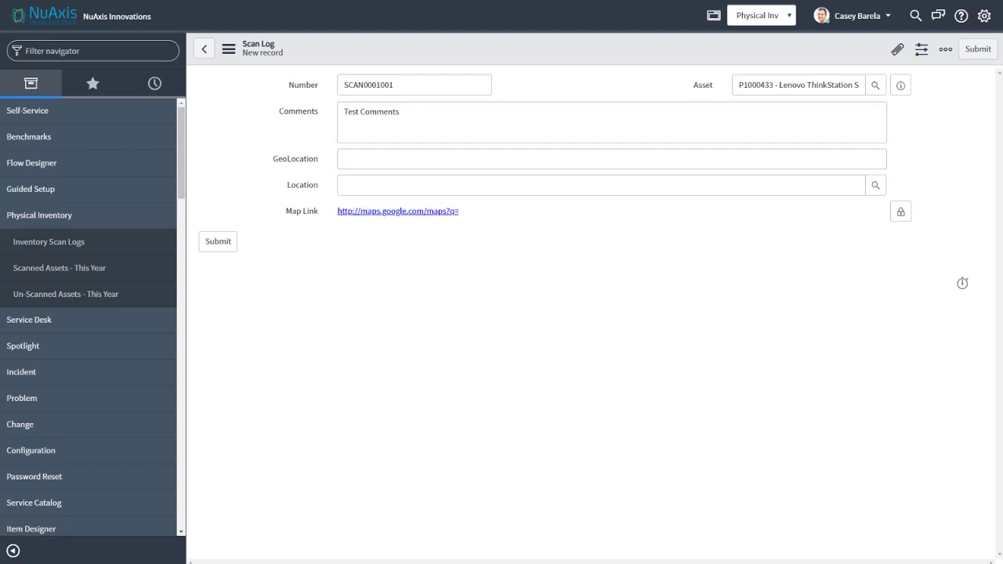
left_click(390, 154)
type("39.717536681741706,-105.11874402831909")
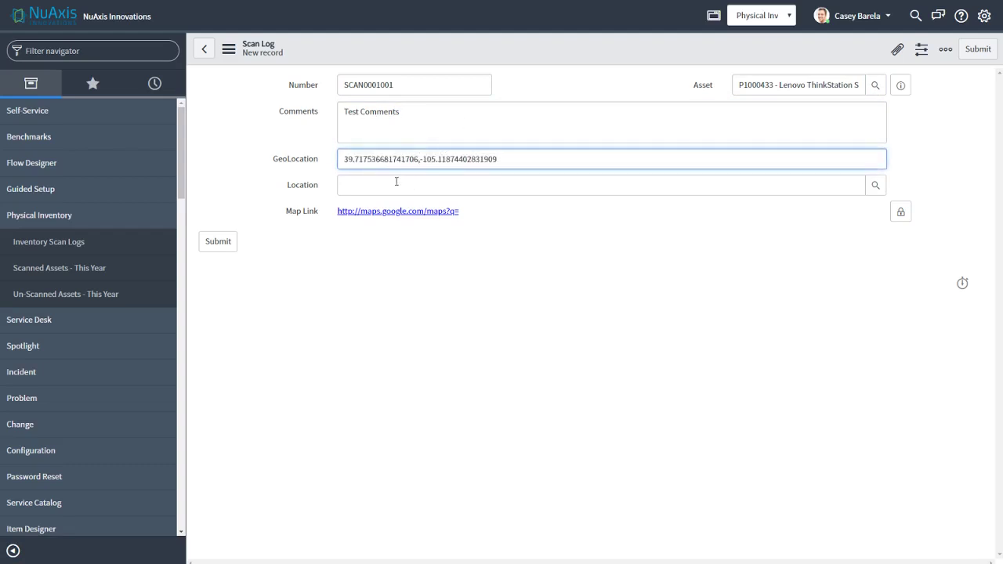
left_click(397, 184)
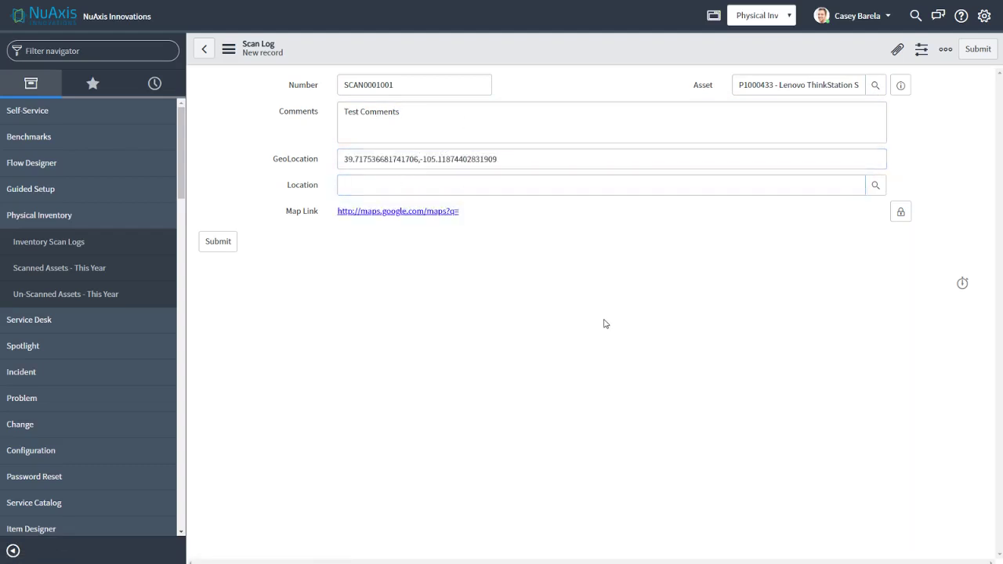
- Choose the Louisville, KY location for the scan log from the Locations list and save the record
left_click(875, 185)
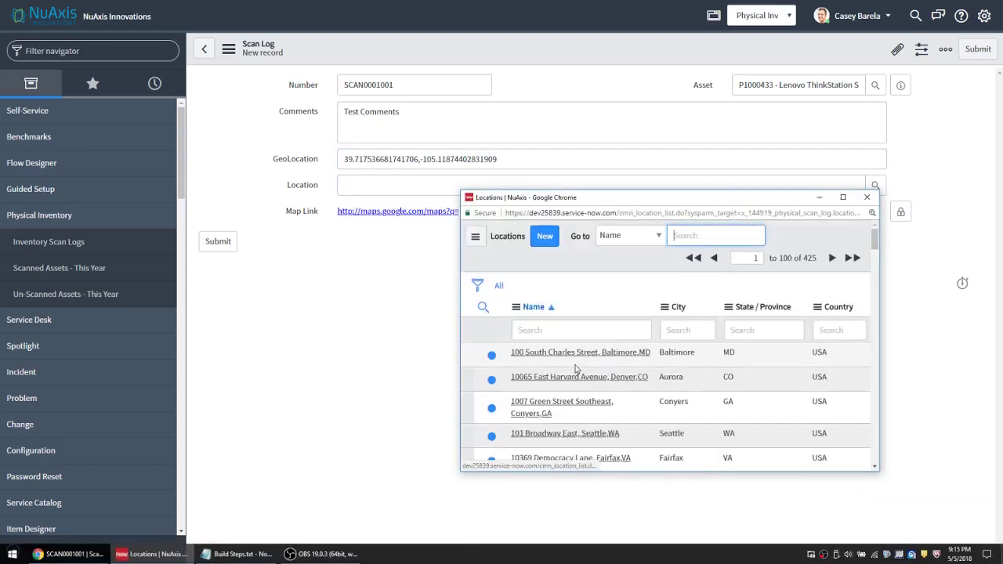
scroll(562, 392, "down", 1)
left_click(554, 390)
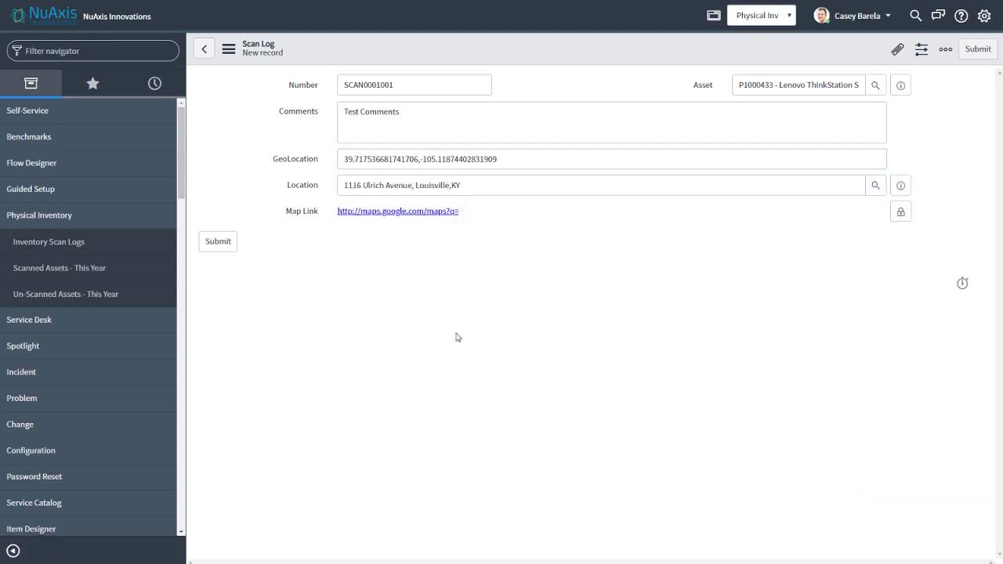
right_click(571, 52)
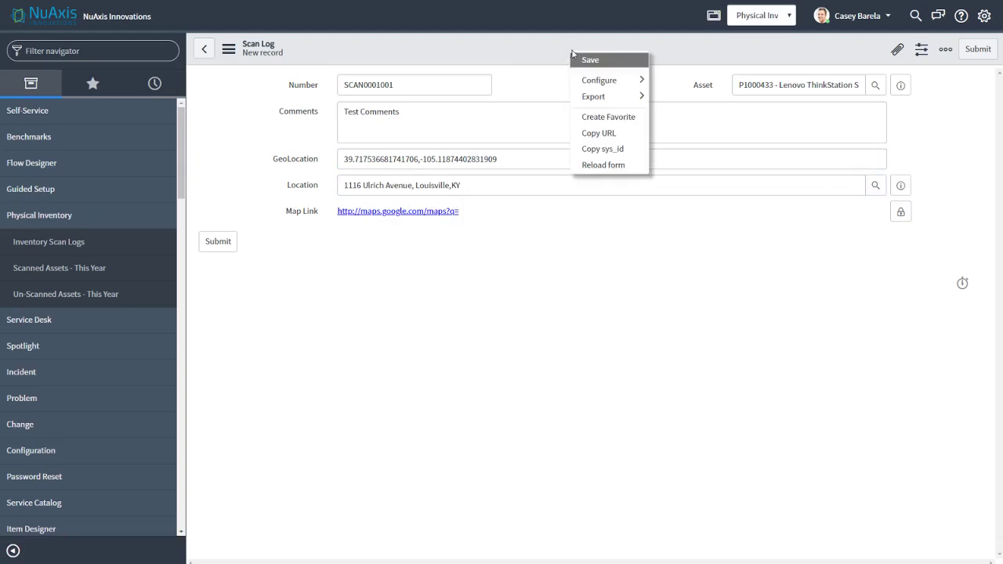
left_click(632, 69)
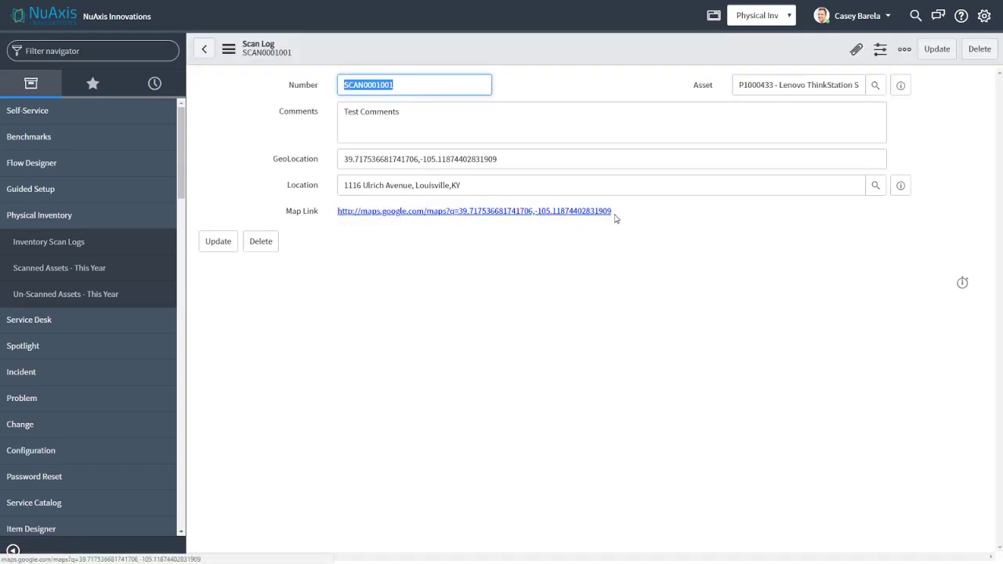
- Check the scan log's map link in Google Maps, close the map and view Scanned Assets - This Year
left_click(609, 219)
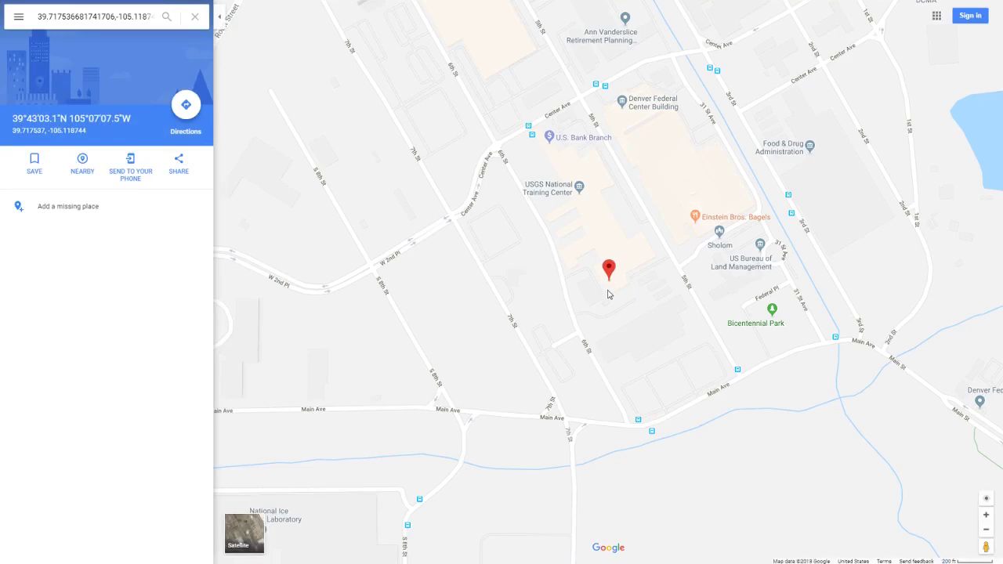
key("F11")
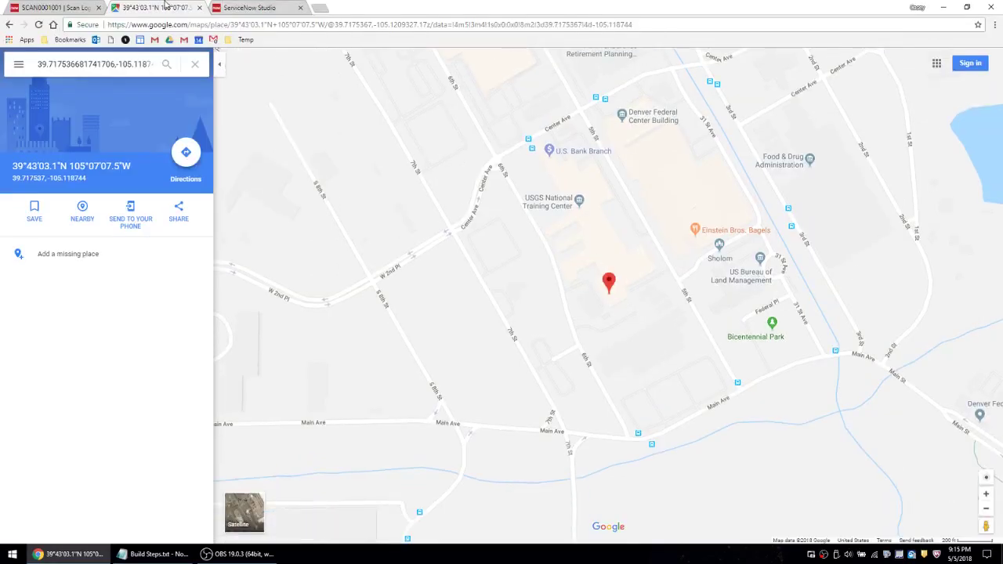
left_click(53, 7)
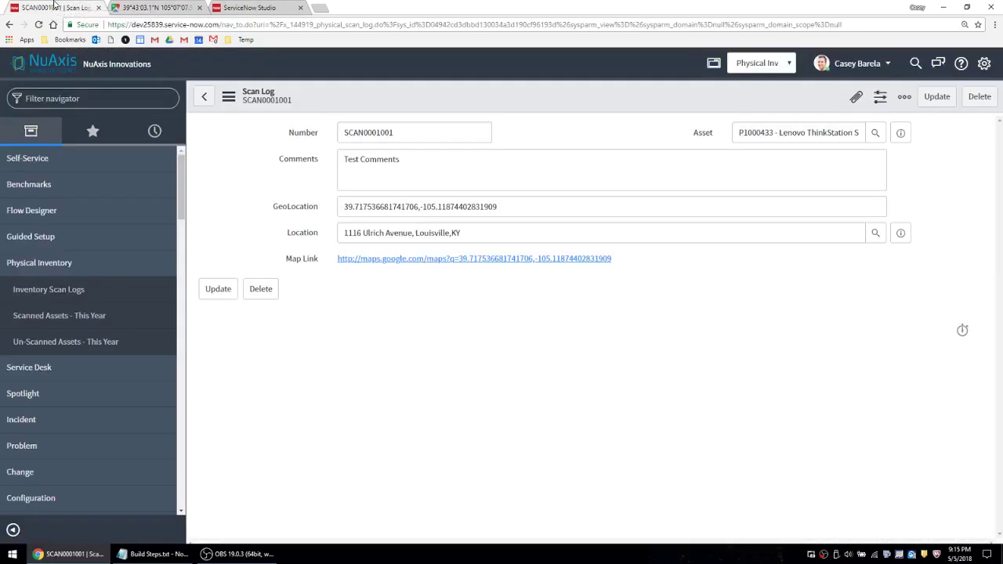
middle_click(128, 7)
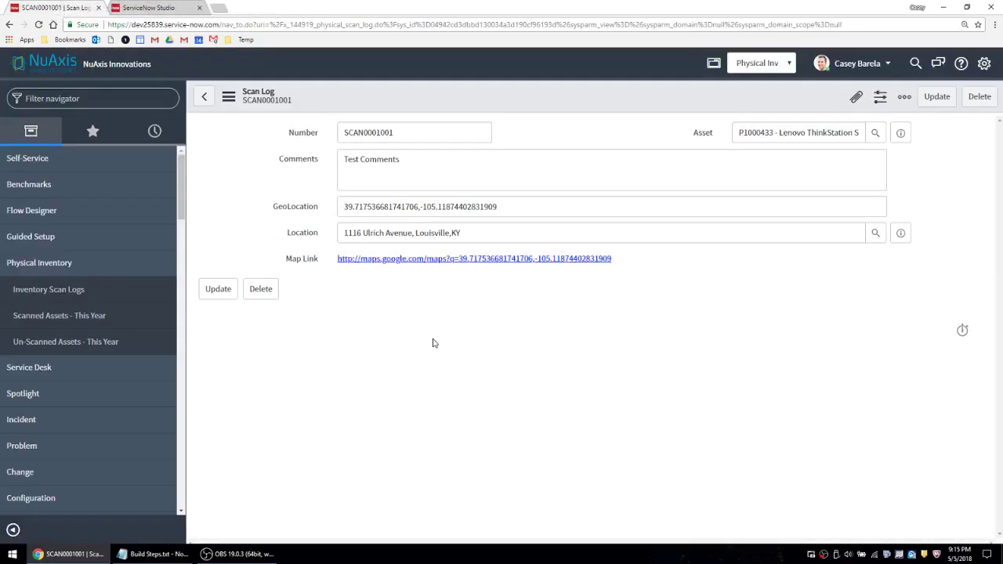
key("F11")
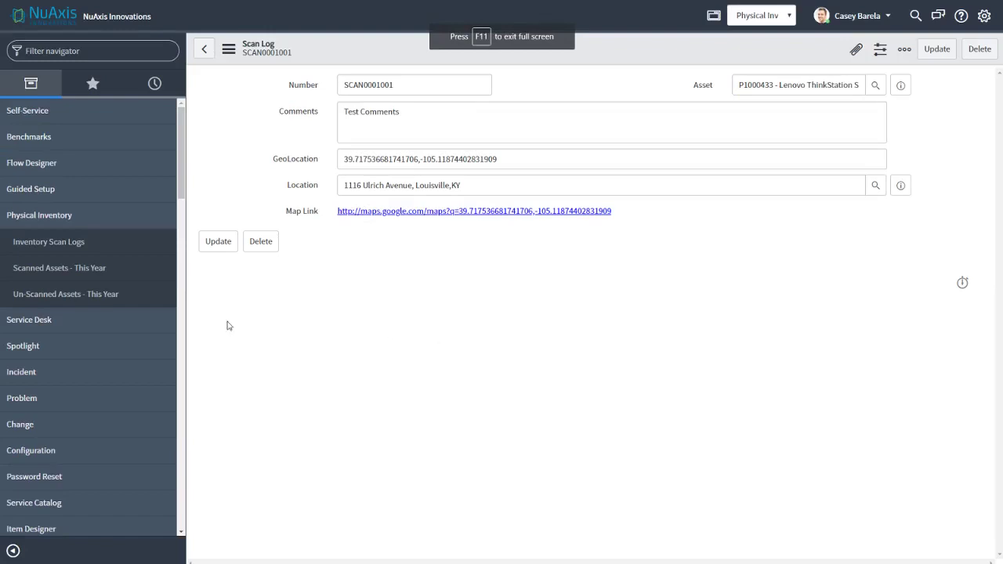
left_click(83, 273)
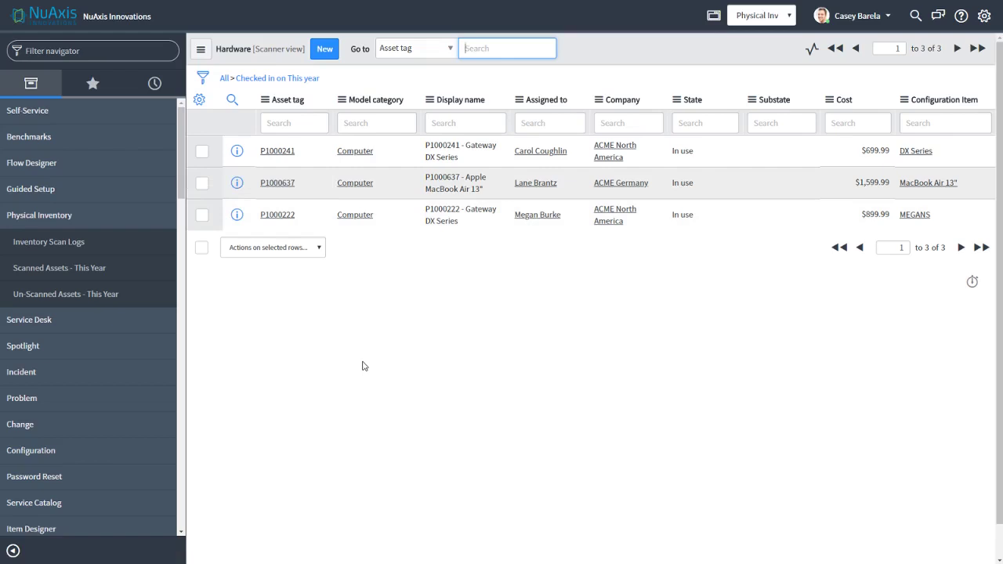
- Start a new mobile UI action named Submit with the action name save
left_click(92, 84)
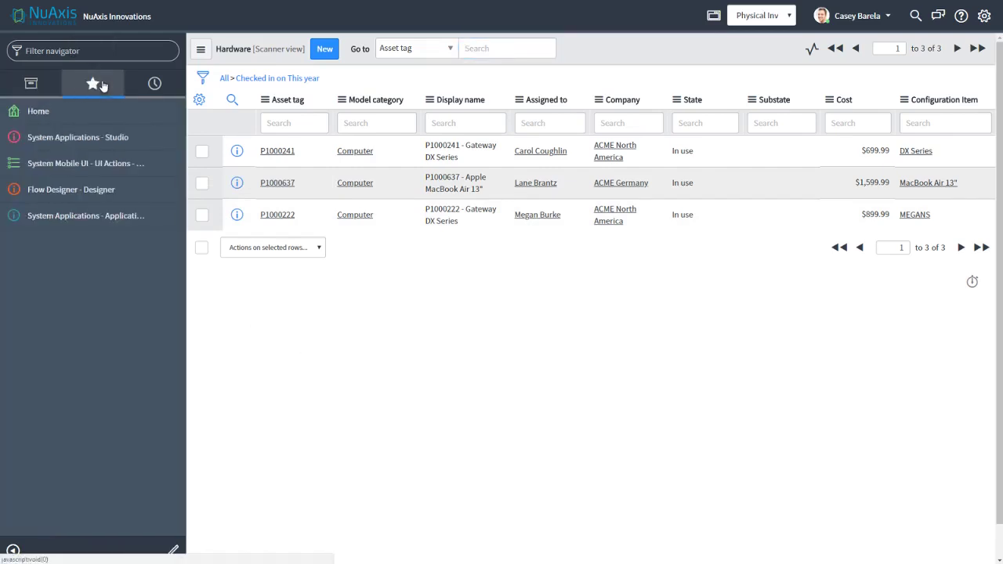
left_click(121, 170)
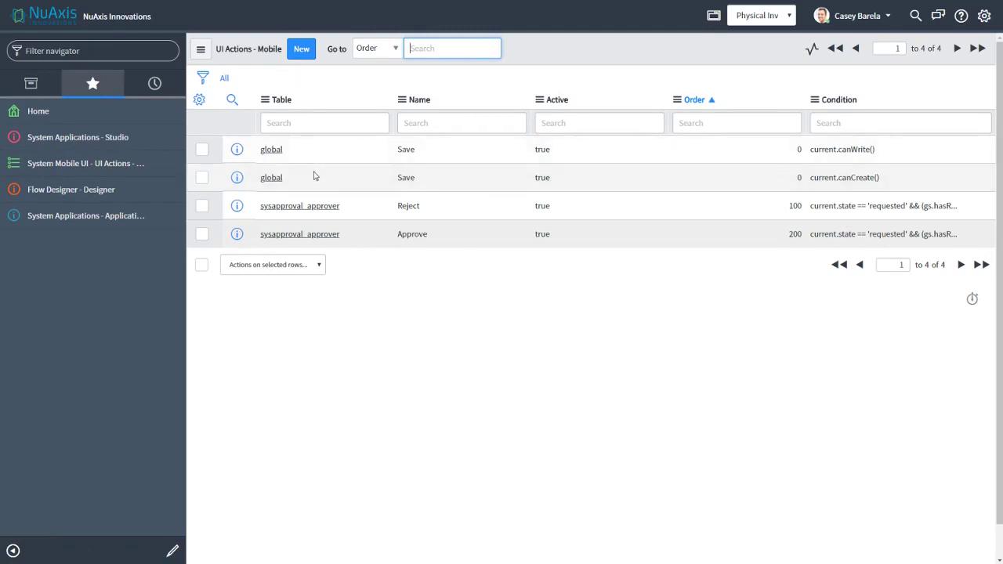
left_click(307, 59)
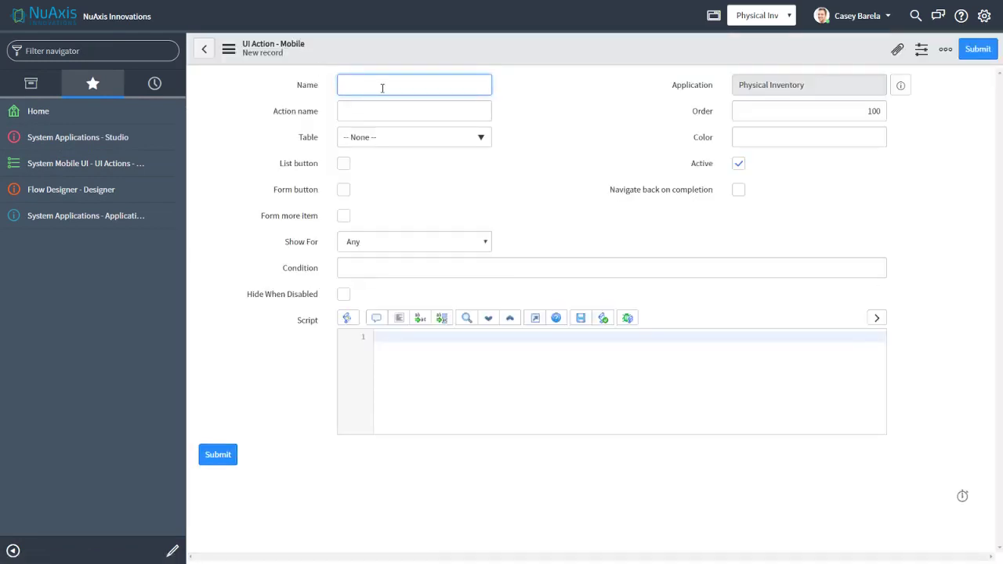
type("Submit")
left_click(383, 110)
type("save")
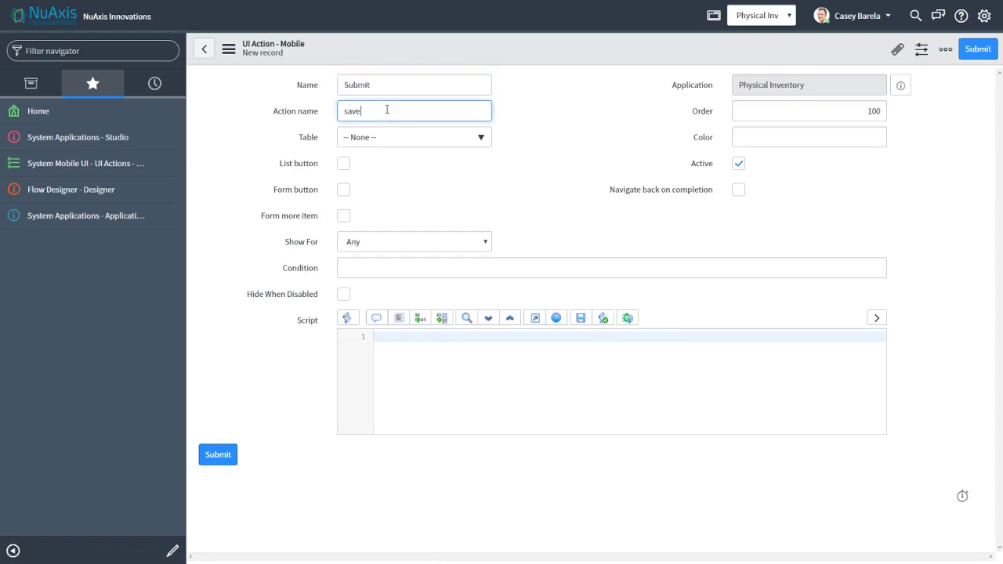
- Assign the Submit UI action to the Scan Log table and enable it as a form button
left_click(394, 144)
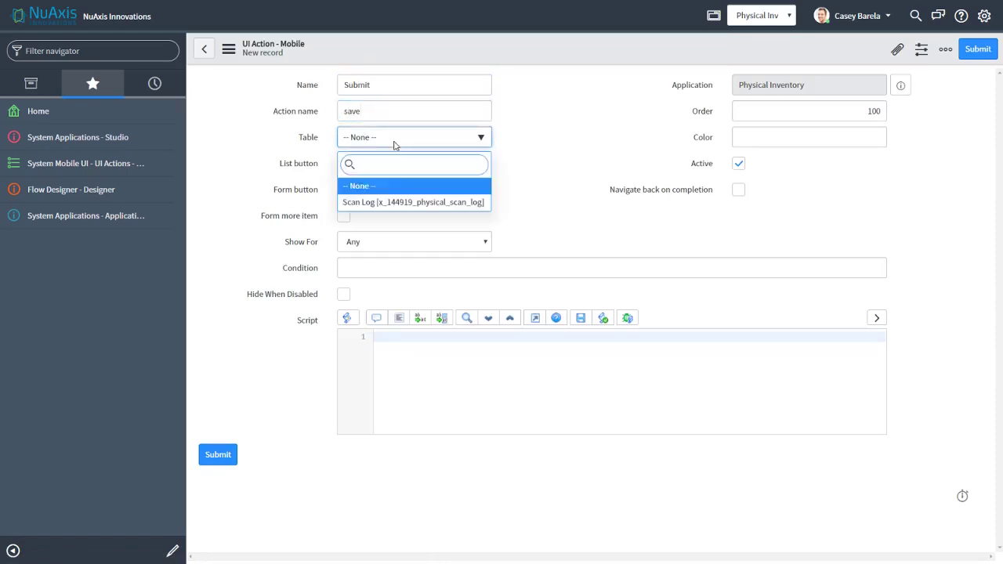
type("scan")
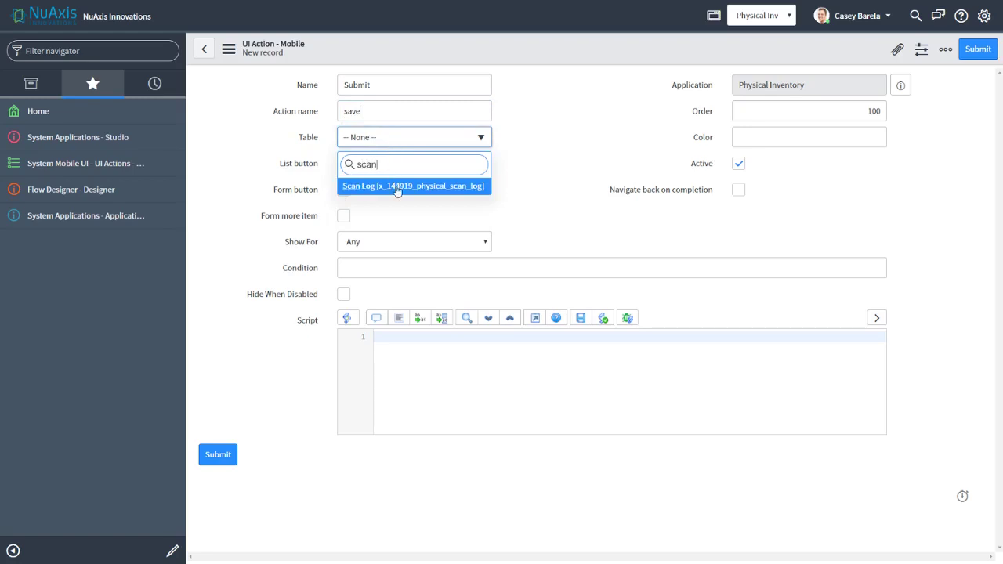
left_click(394, 187)
left_click(347, 191)
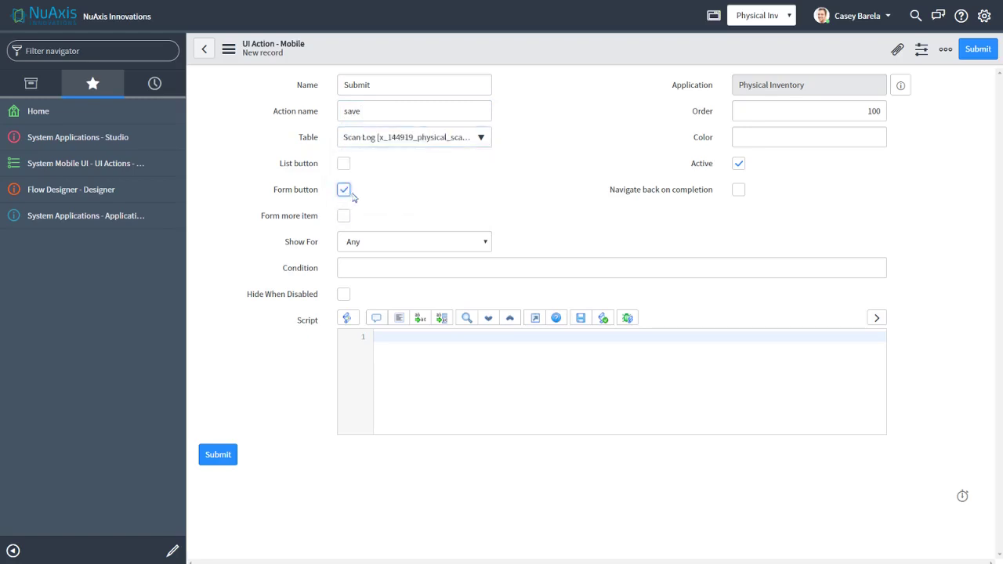
double_click(846, 112)
left_click(846, 112)
- Enter the script current.update(); action.setRedirectURL("./x_177640_physical_scan.do?sys_id=-1"); with the condition current.canWrite(), and save the UI action
left_click(437, 352)
type("current.update(); action.setRedirectURL(\"./x_177640_physical_scan.do?sys_id=-1\");")
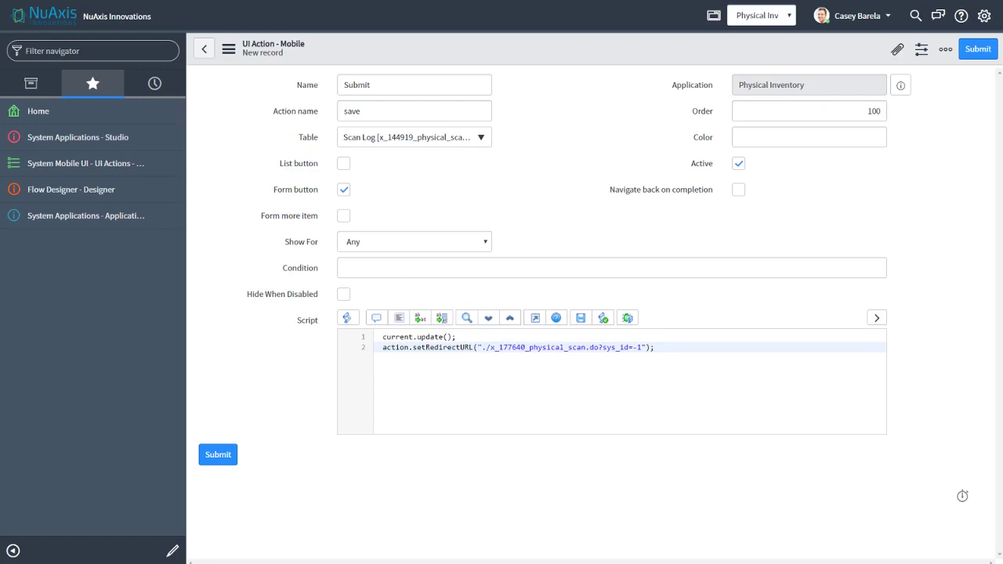
left_click(459, 265)
type("current.canWrite()")
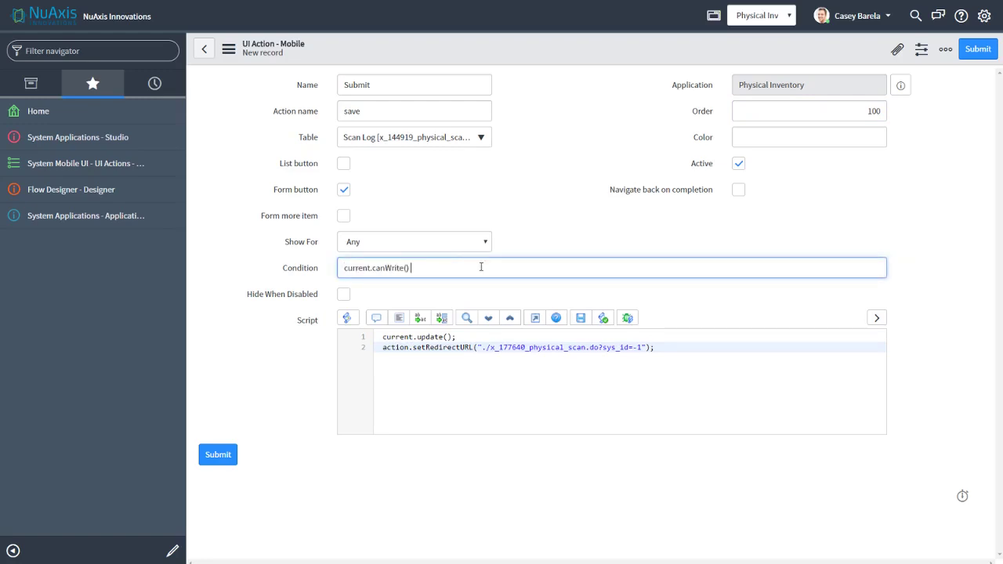
left_click(540, 198)
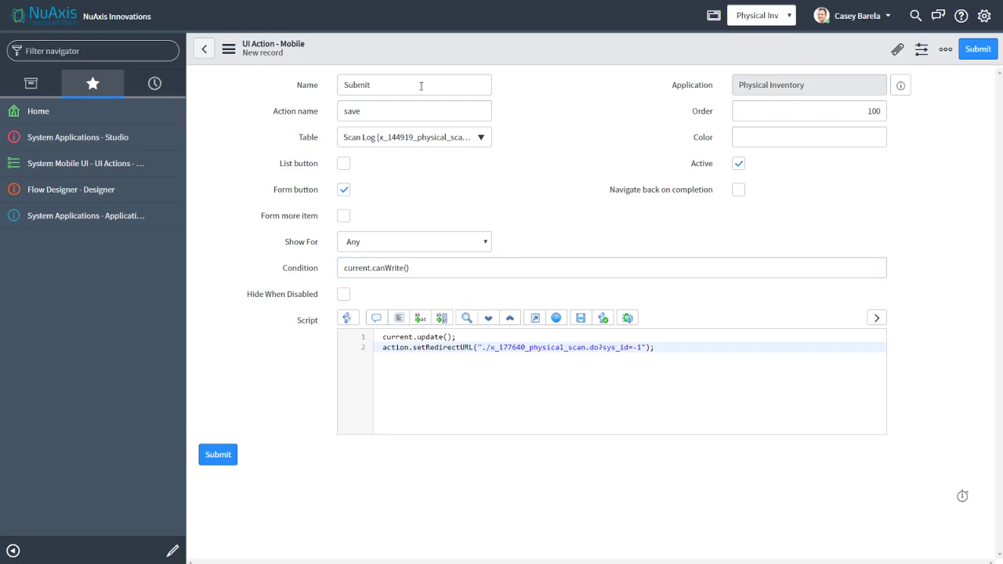
right_click(437, 51)
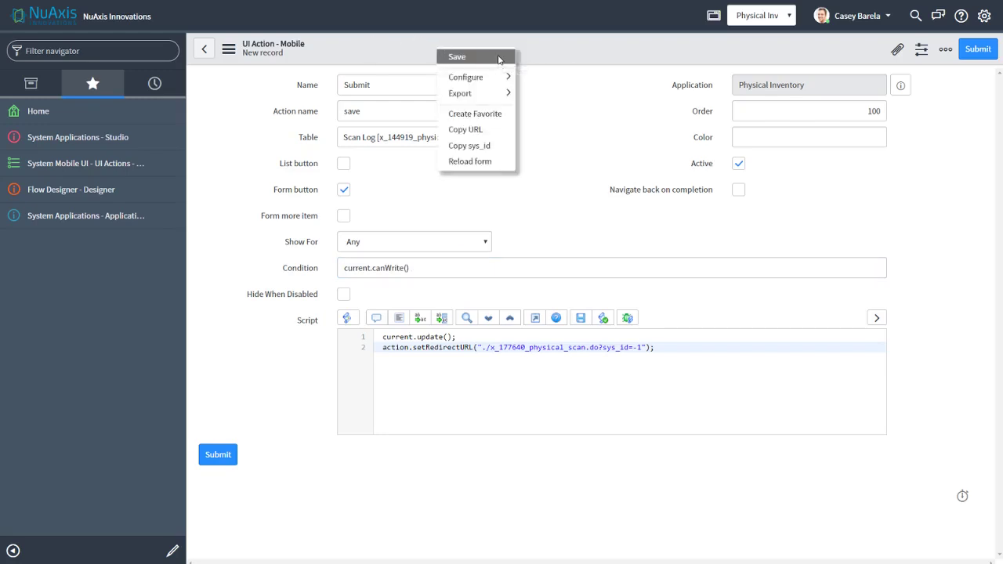
left_click(498, 57)
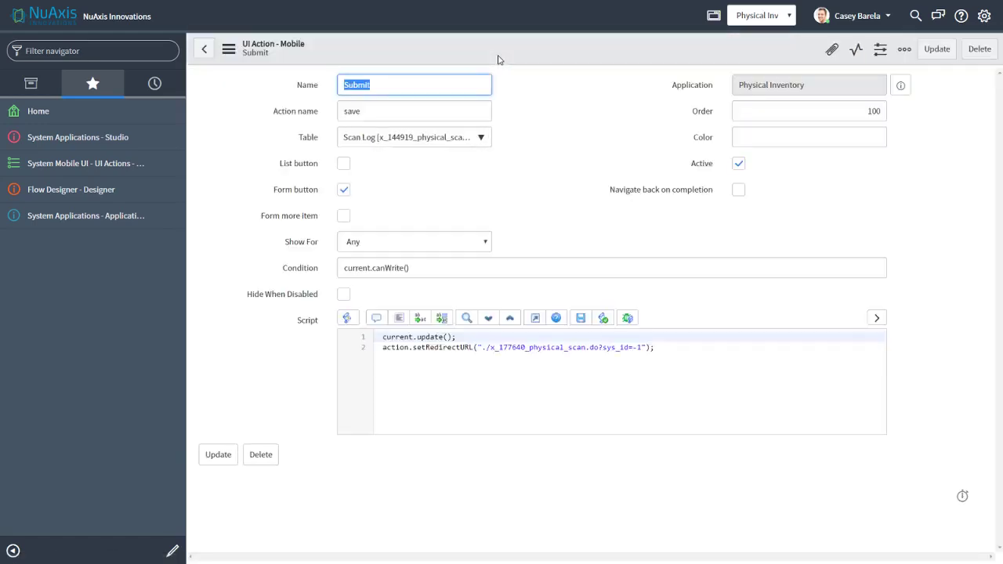
- Load the Physical Inventory application in Studio and start creating an application file
left_click(122, 137)
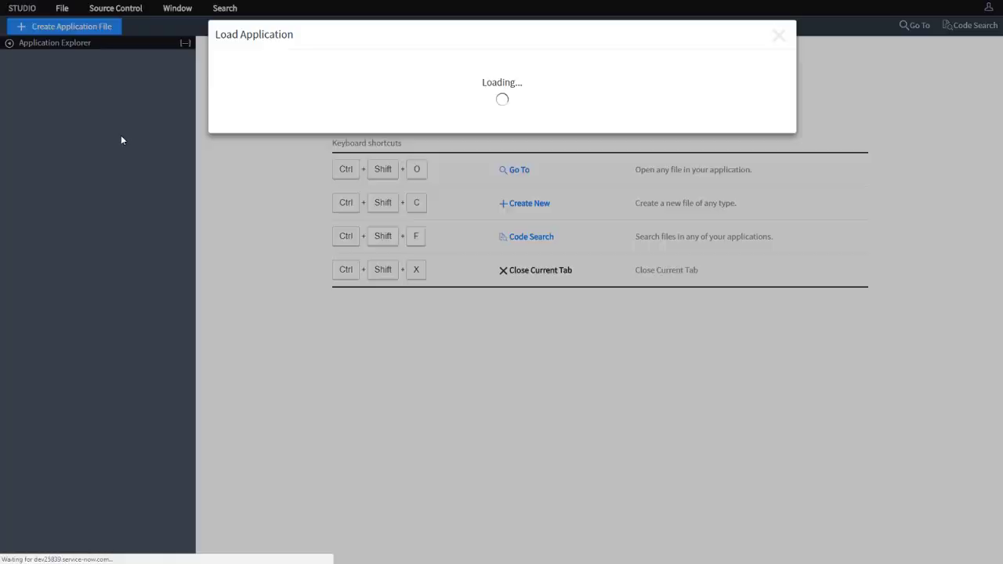
left_click(310, 172)
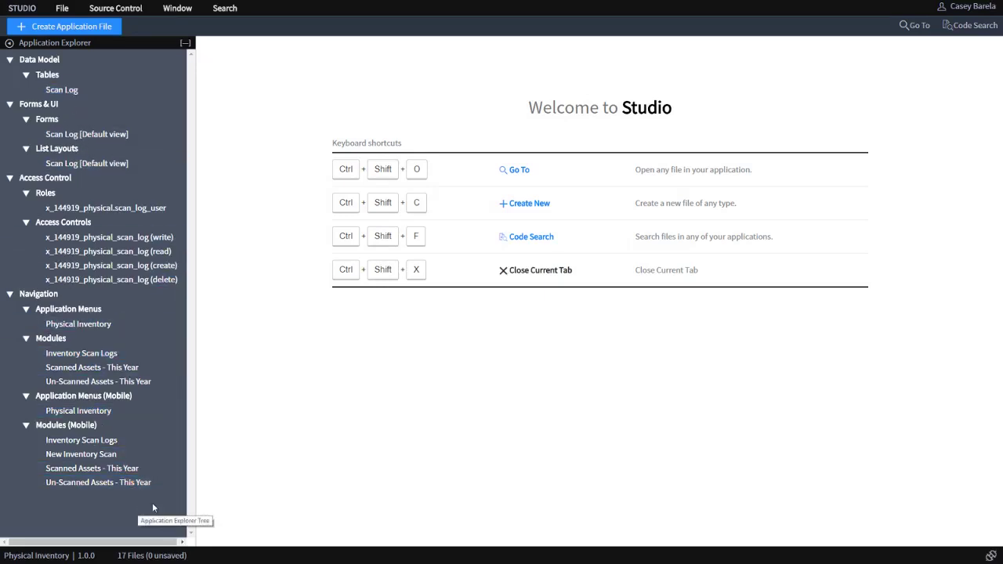
left_click(112, 26)
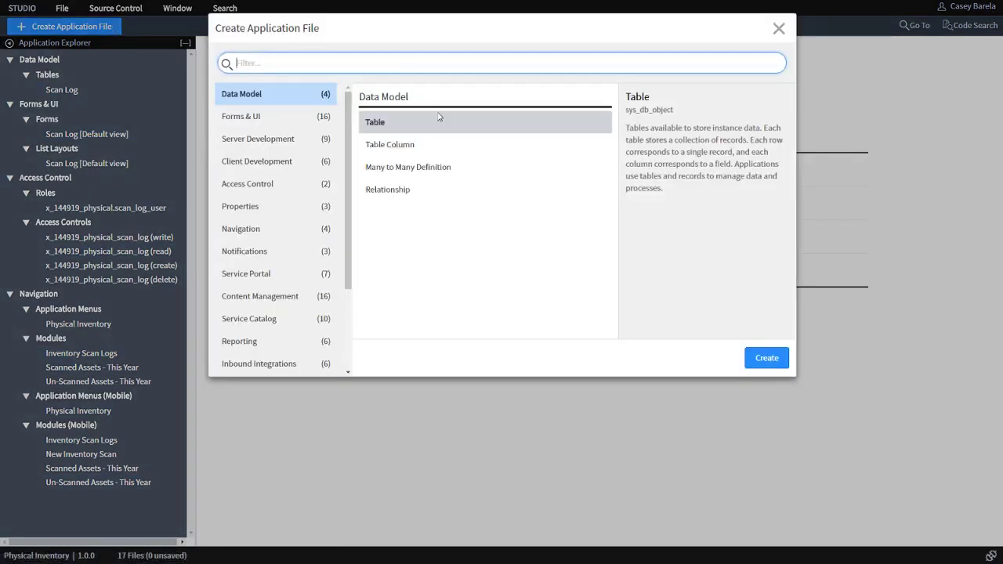
type("cli")
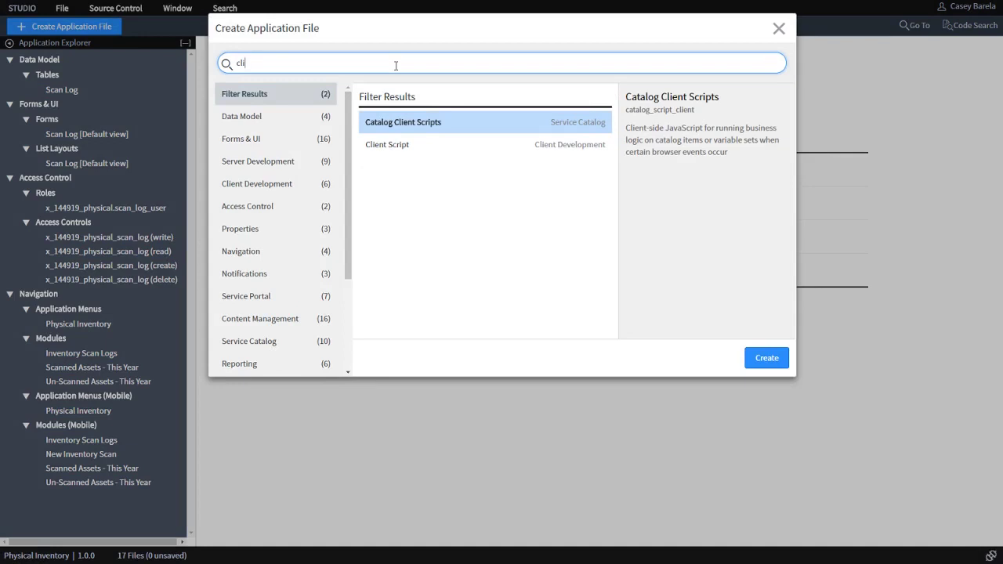
key("BackSpace")
key("BackSpace")
key("BackSpace")
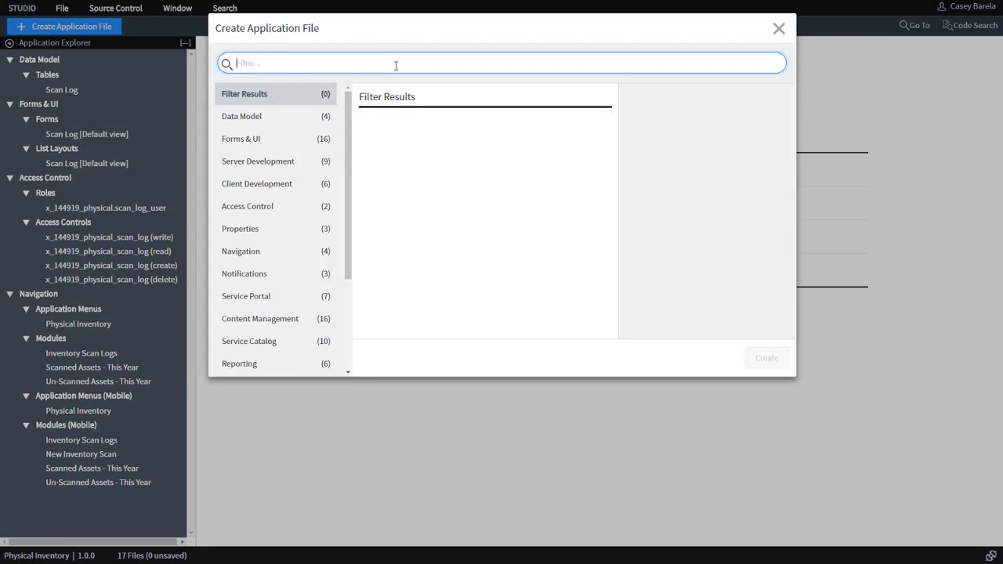
type("mobile ui")
key("BackSpace")
key("BackSpace")
key("BackSpace")
key("BackSpace")
key("BackSpace")
key("BackSpace")
key("BackSpace")
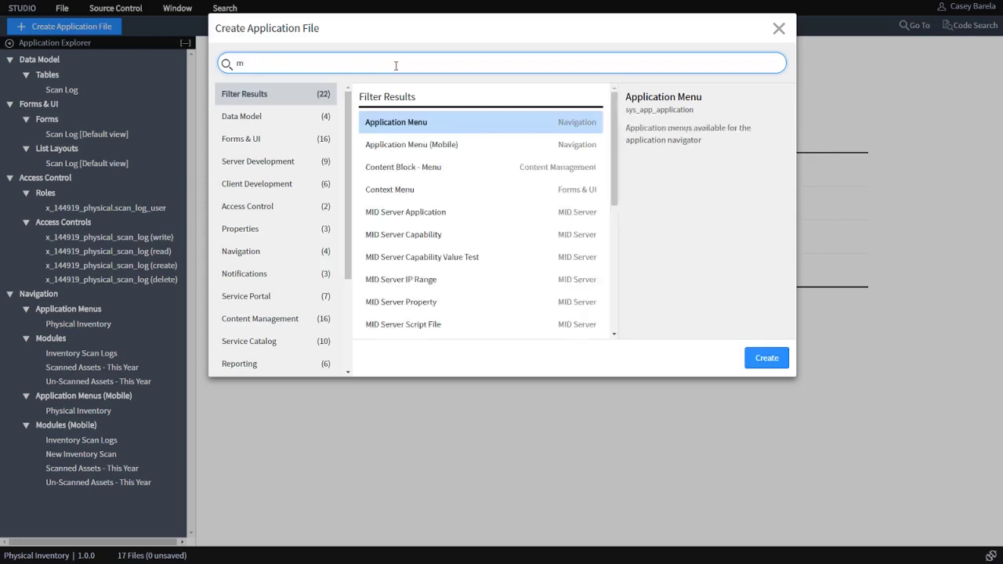
- Filter the application file types for client s and create a new Client Script
type("client s")
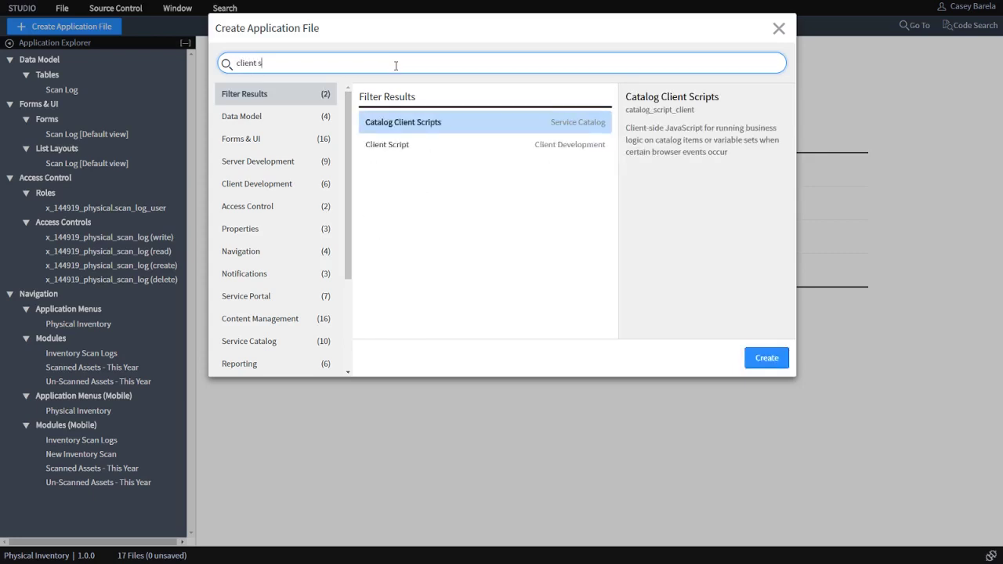
left_click(447, 147)
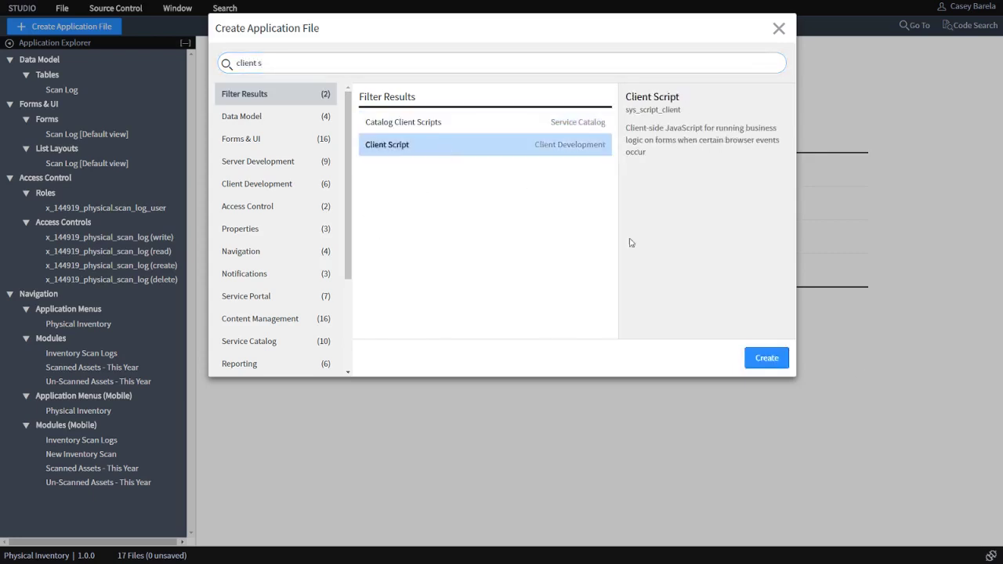
left_click(765, 357)
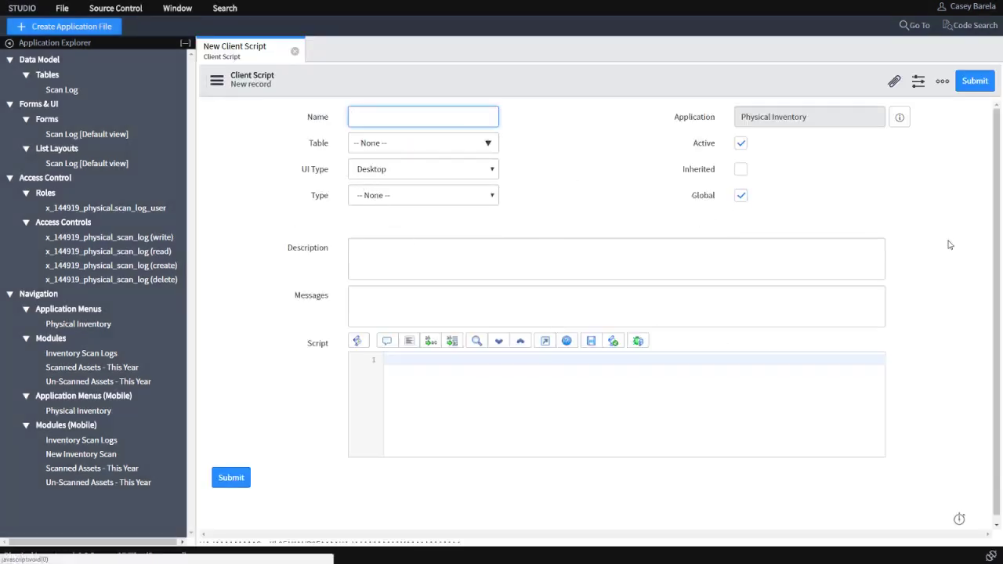
- Name the new client script Submit Popup and assign it to the Scan Log table
left_click(405, 119)
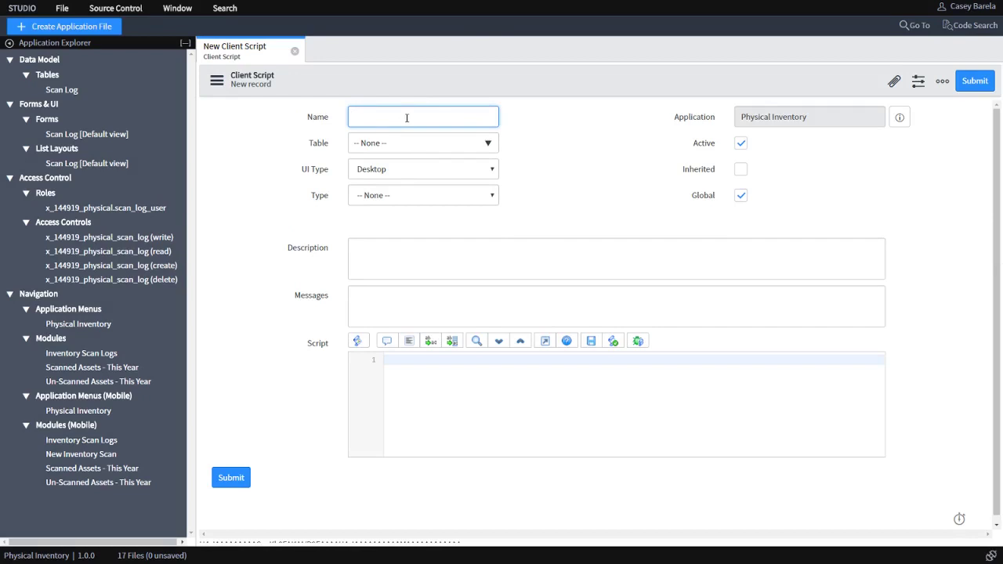
type("Submit Popup")
left_click(448, 149)
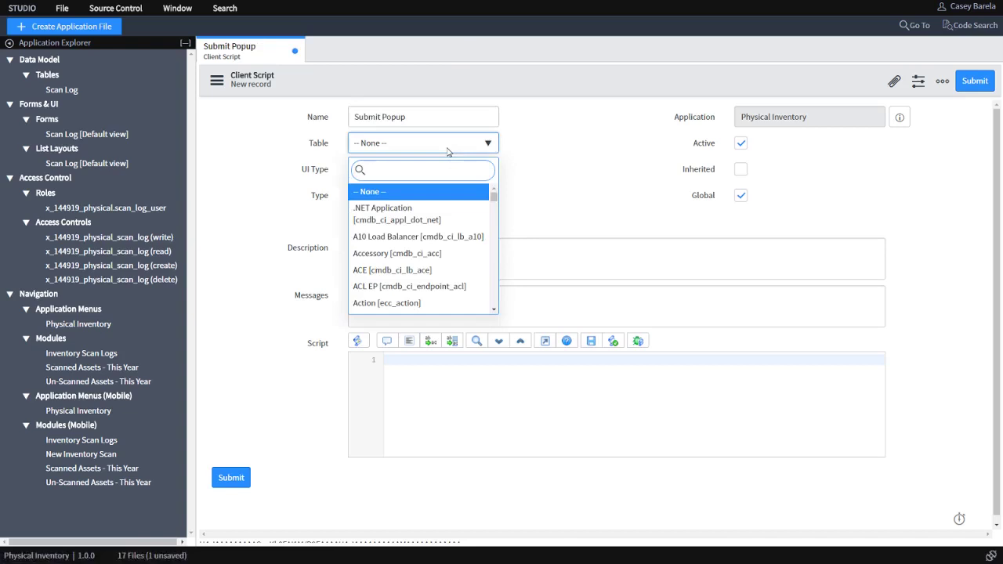
type("scan")
left_click(407, 202)
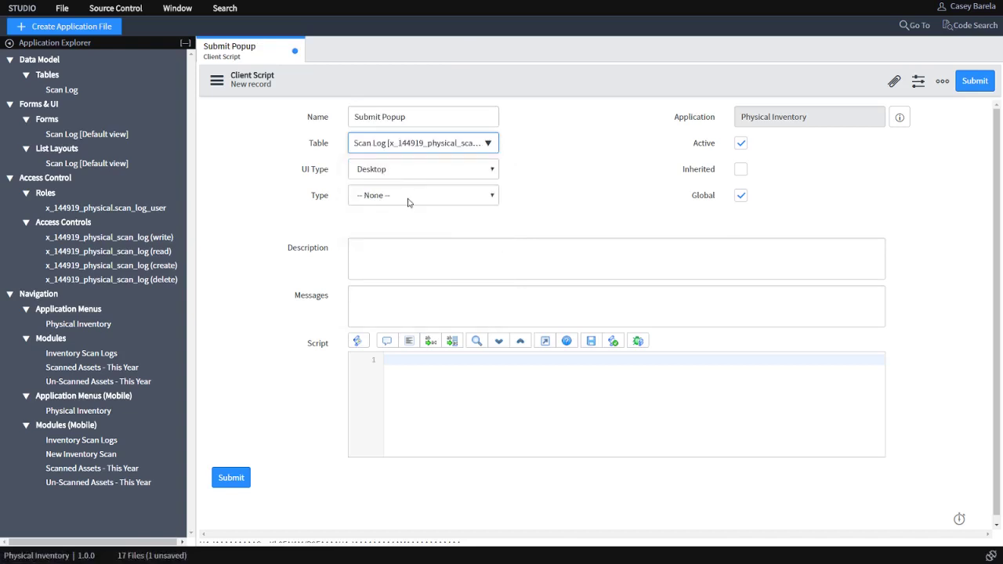
- Set the client script's UI type to Mobile / Service Portal and its type to onSubmit
left_click(417, 174)
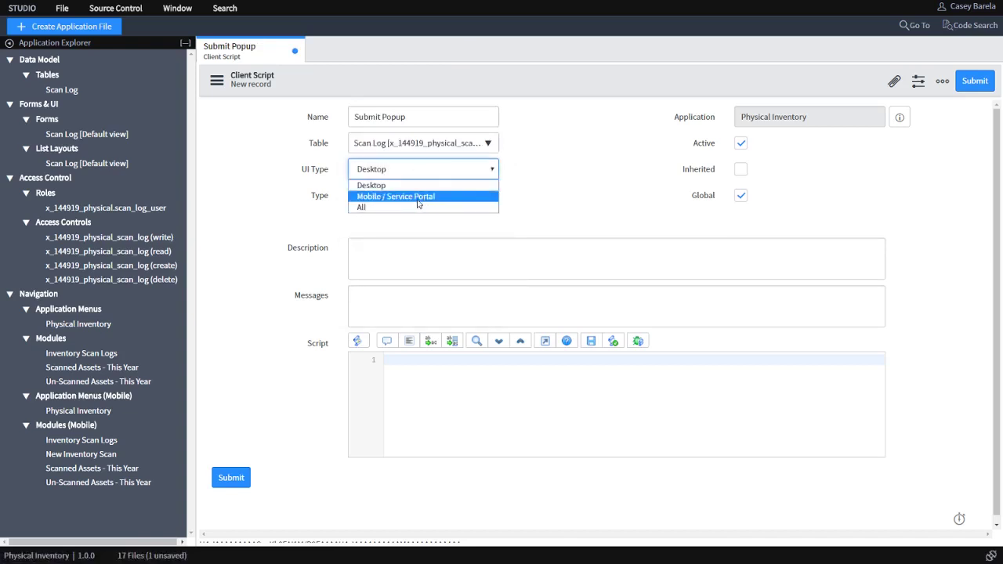
left_click(469, 199)
left_click(470, 197)
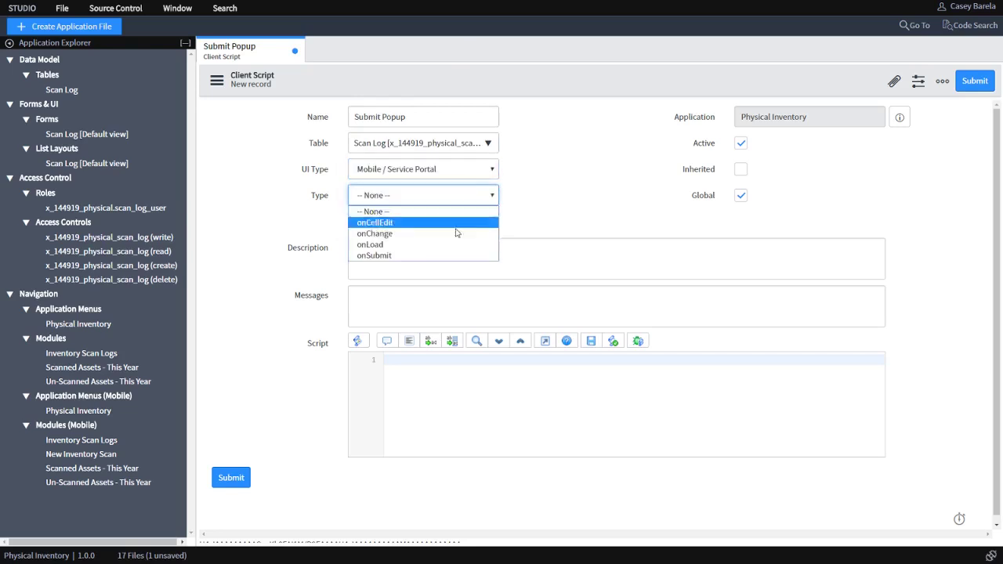
left_click(418, 257)
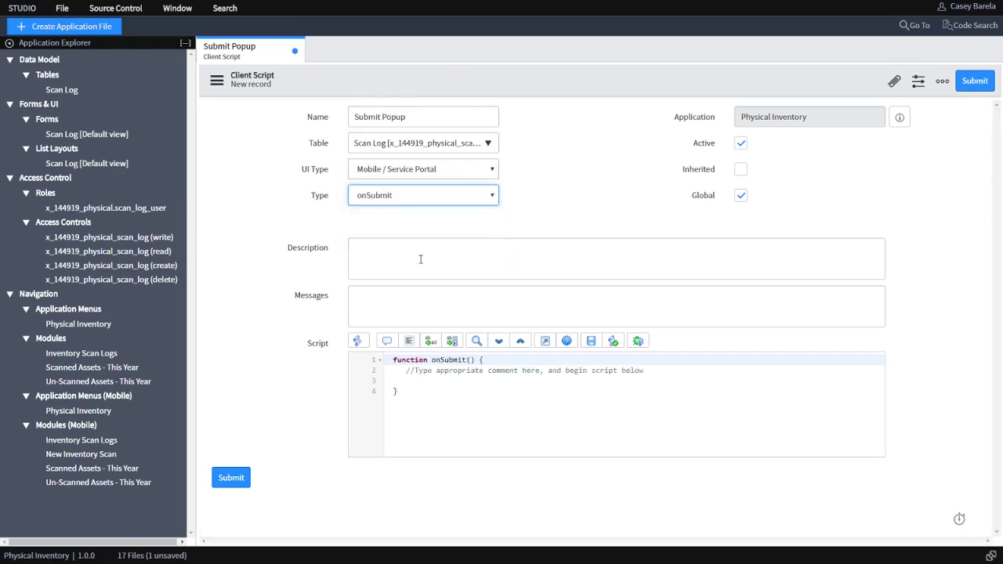
- Make onSubmit() alert "You have successfully submitted this record. You will now be re-directed to a new page to scan the next computer." and save the script
left_click(450, 271)
left_click(462, 304)
left_click(773, 416)
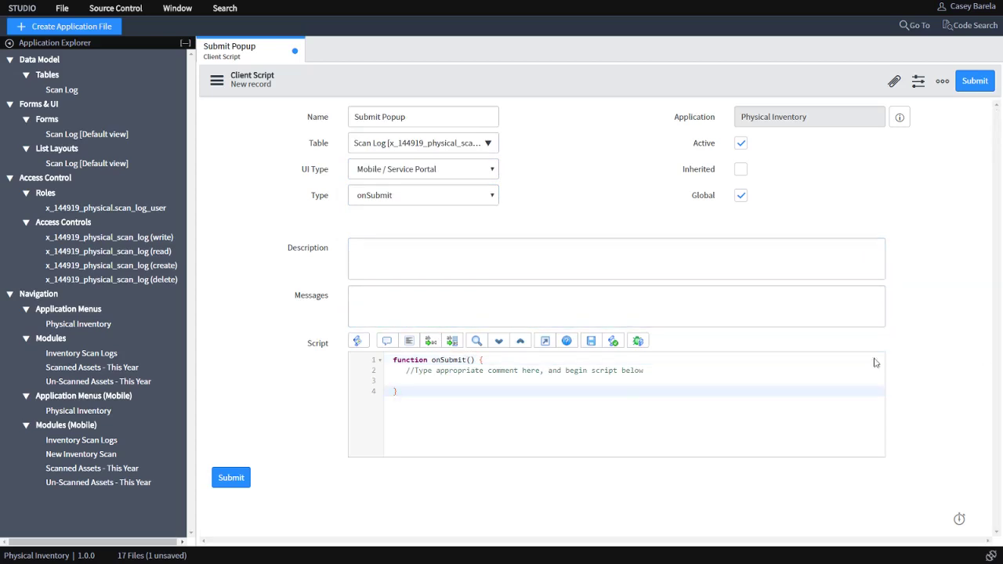
key("ctrl+a")
type("function onSubmit() {  alert(\"You have successfully submitted this record. You will now be re-directed to a new page to scan the next computer.\");  }")
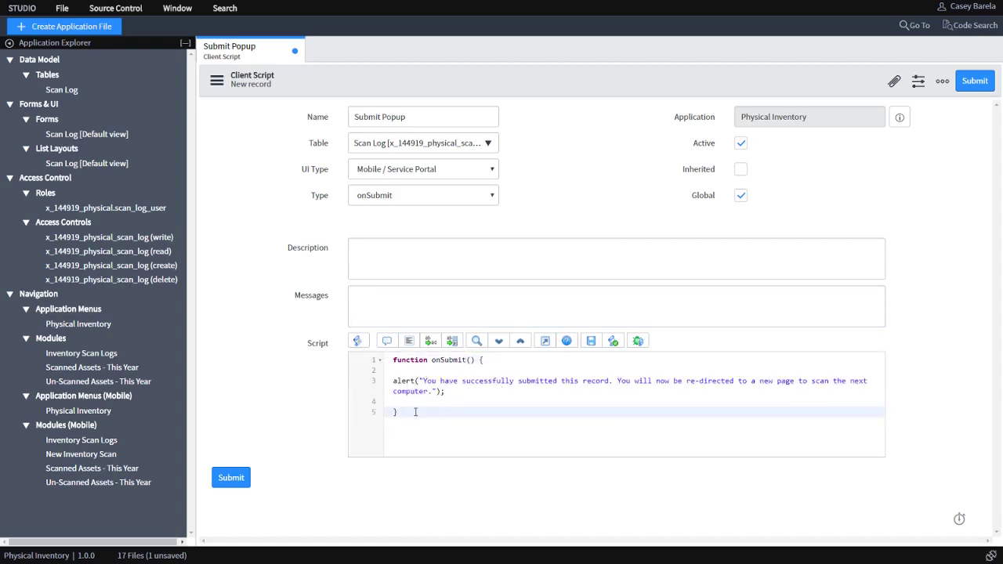
left_click(231, 478)
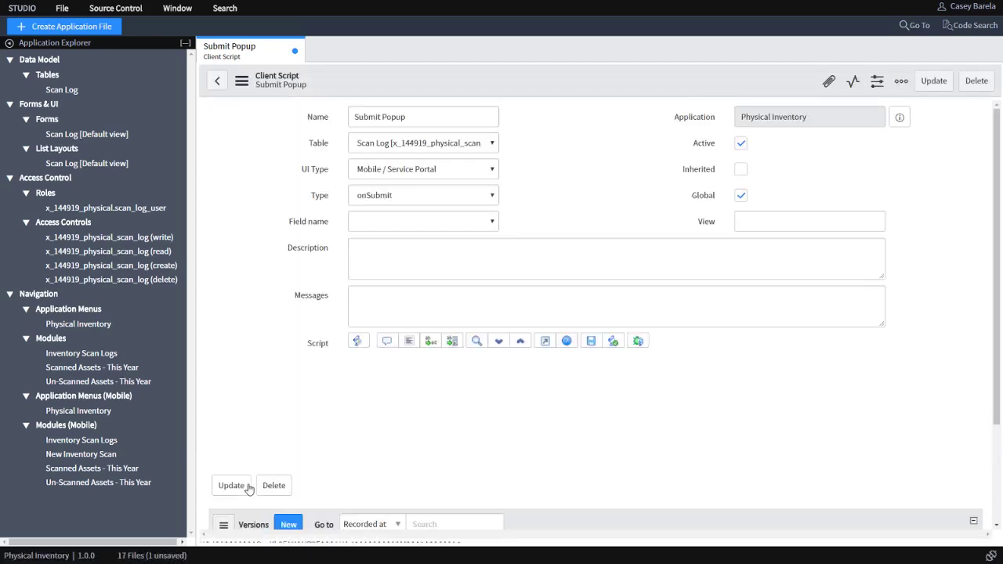
scroll(341, 433, "down", 3)
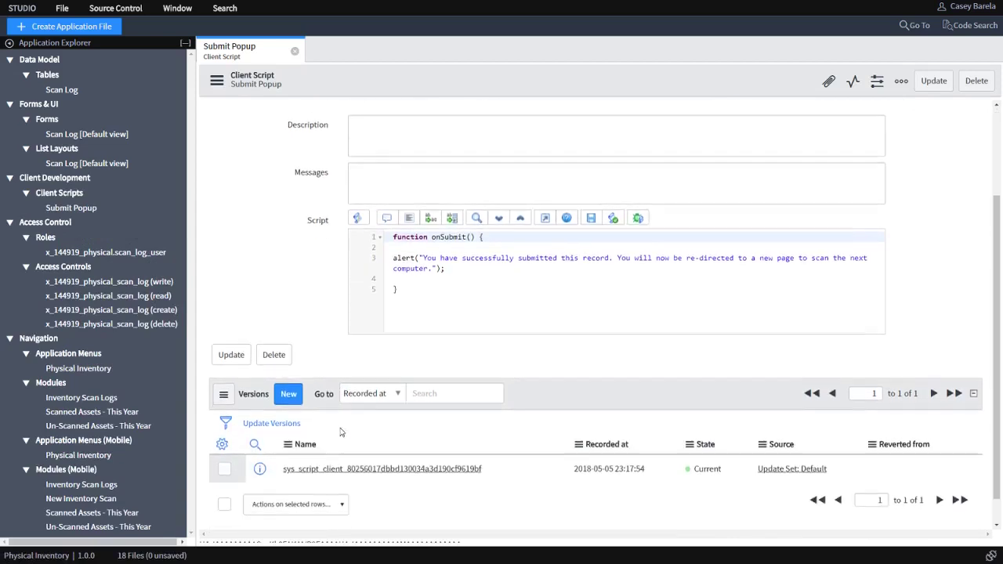
scroll(340, 433, "up", 2)
scroll(341, 432, "up", 1)
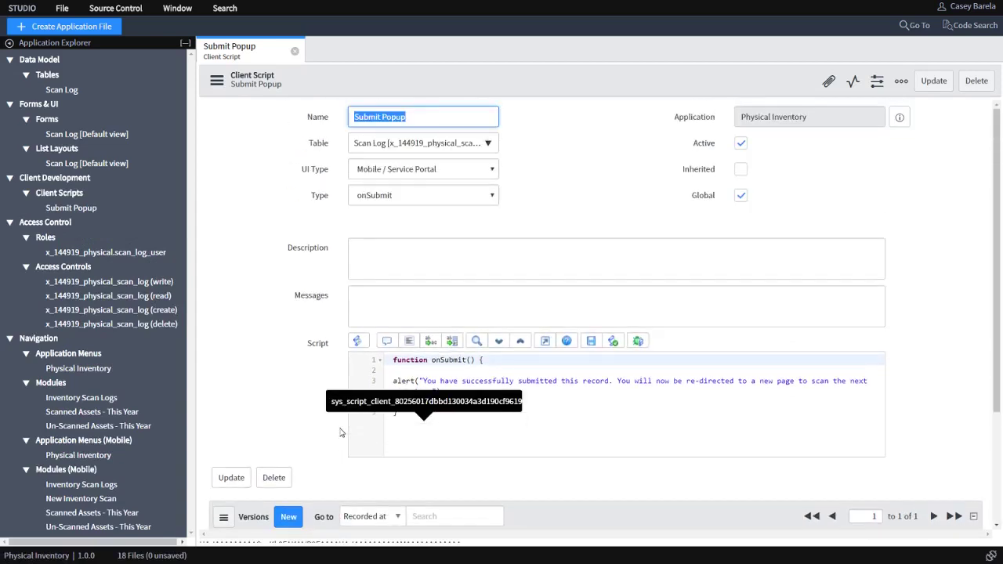
left_click(276, 422)
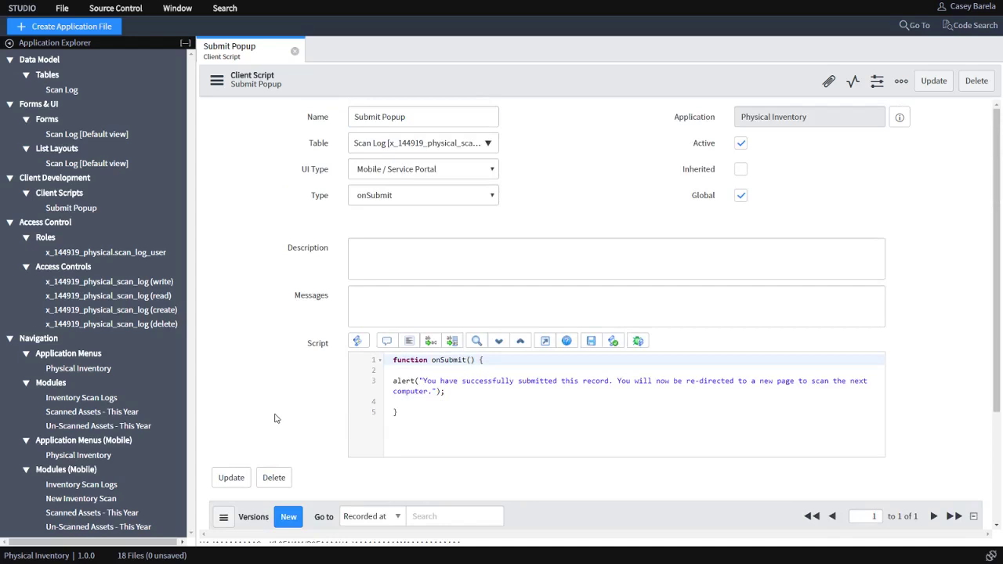
- Return to the main ServiceNow page and open Flow Designer from the favorites
key("F11")
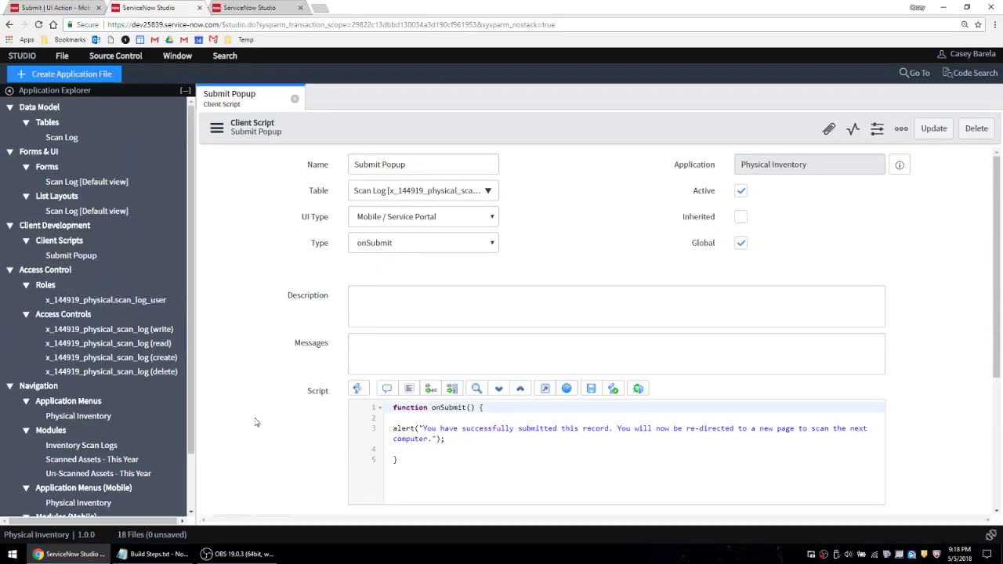
left_click(32, 7)
key("F11")
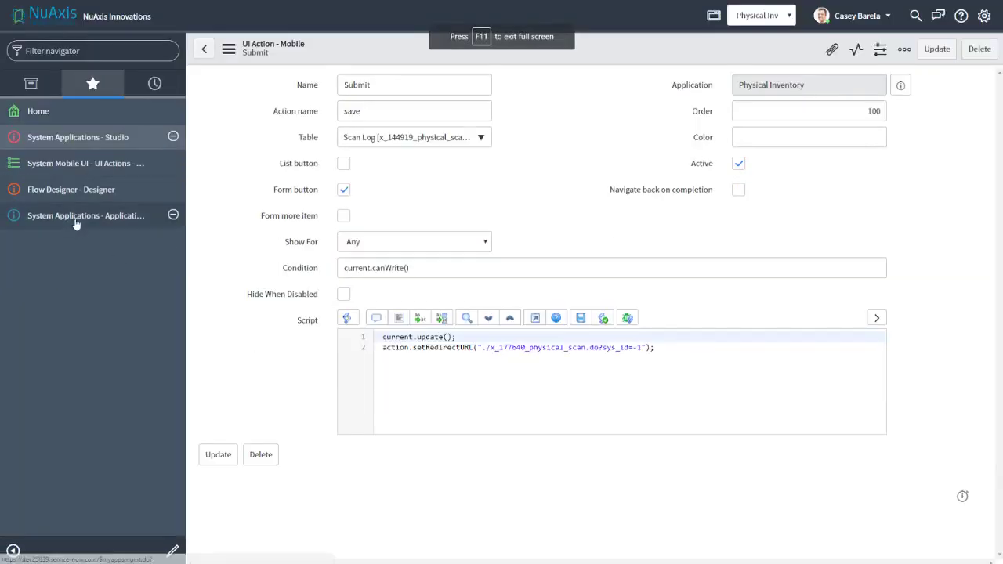
left_click(130, 194)
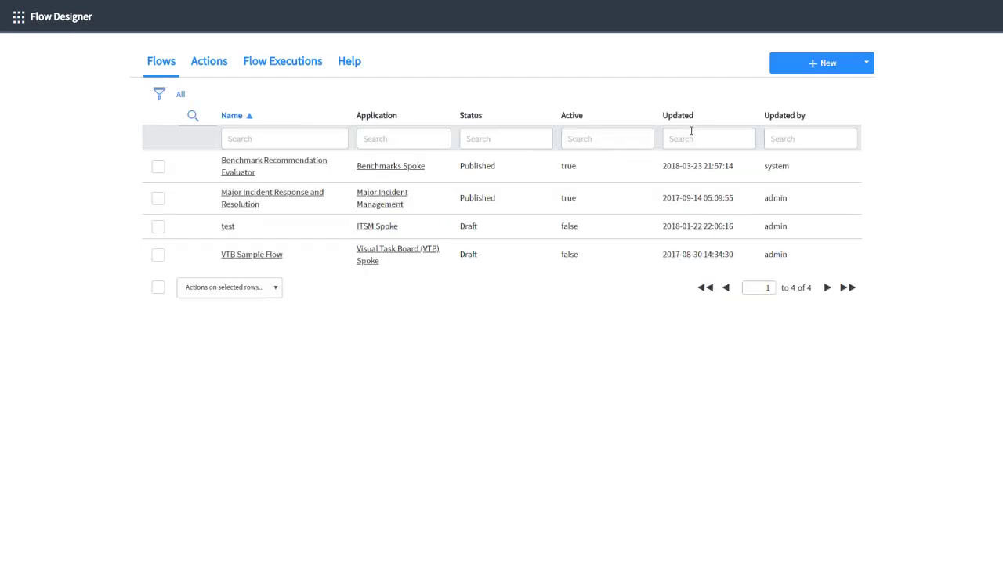
- Create a new flow named Update Asset Record in the Physical Inventory application
left_click(846, 65)
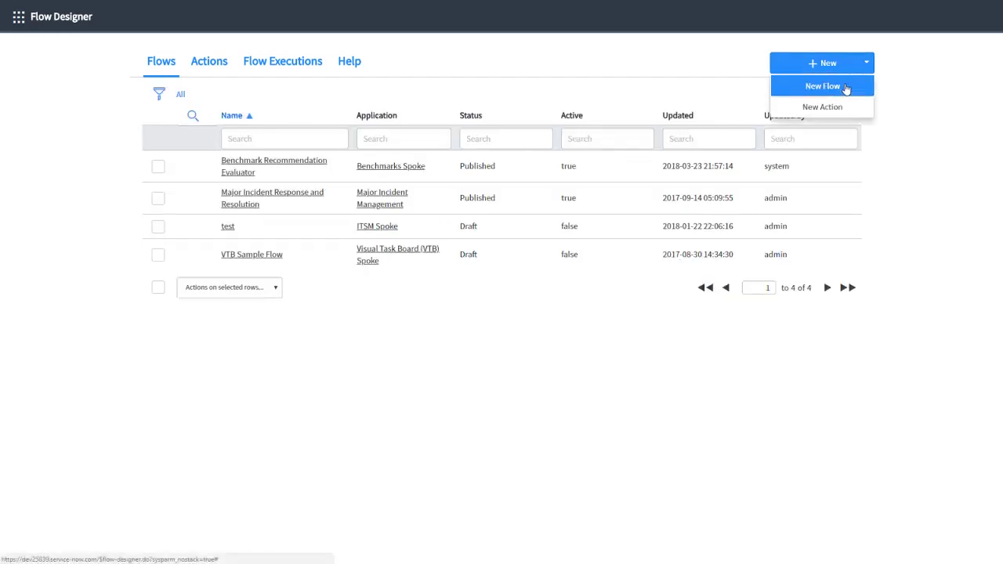
left_click(845, 85)
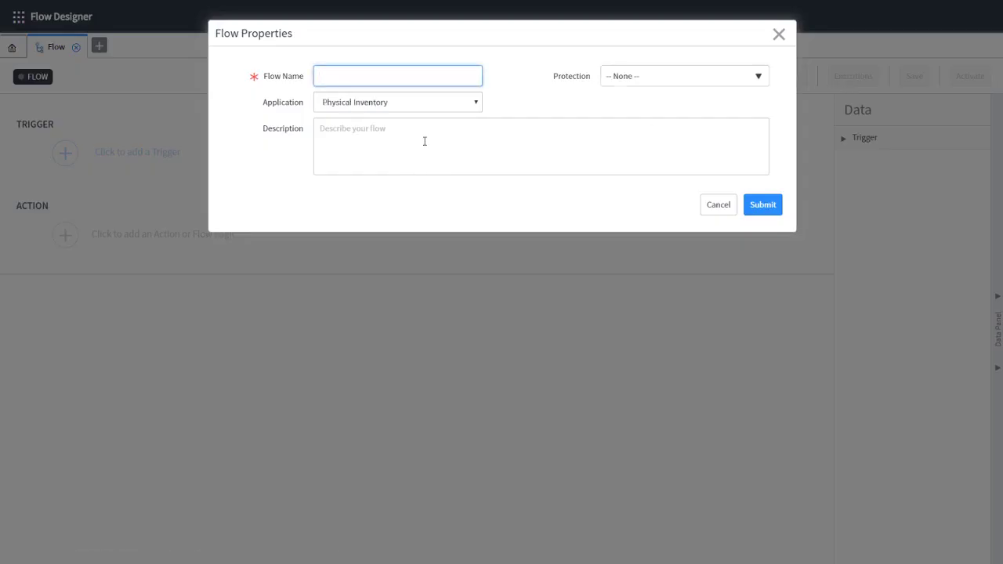
type("Update Asset Record")
left_click(774, 211)
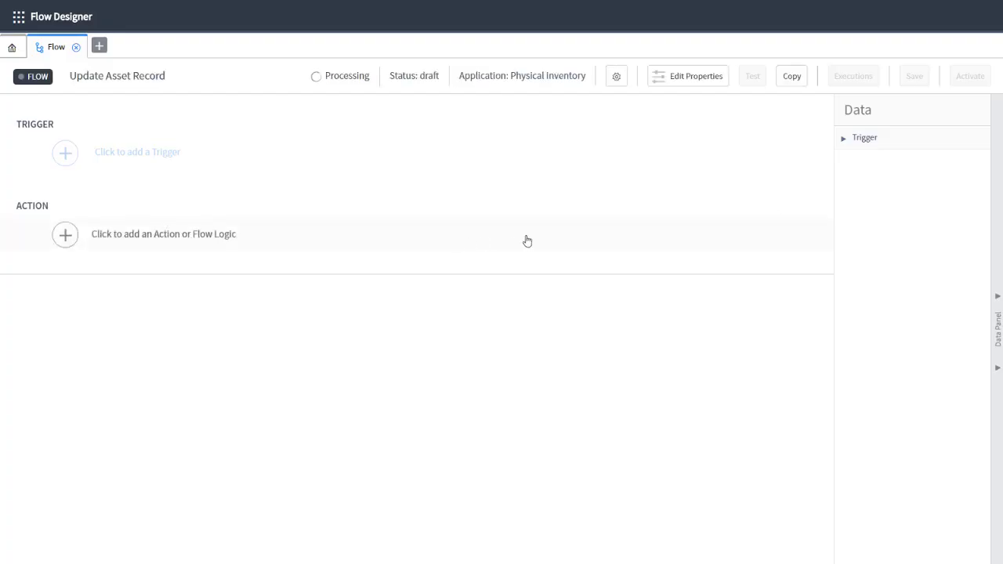
- Add a record Created trigger to the flow for the Scan Log table
left_click(183, 158)
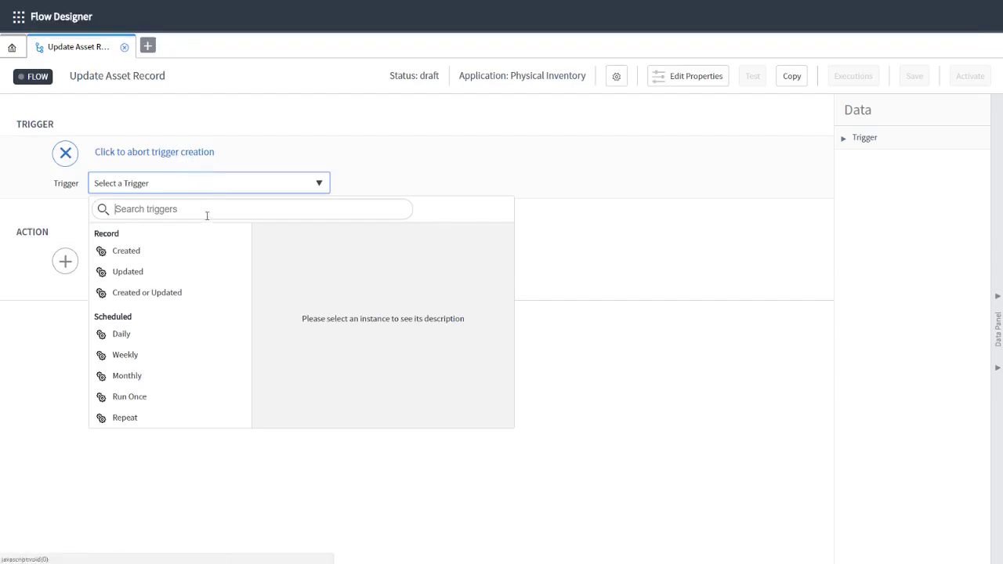
left_click(139, 252)
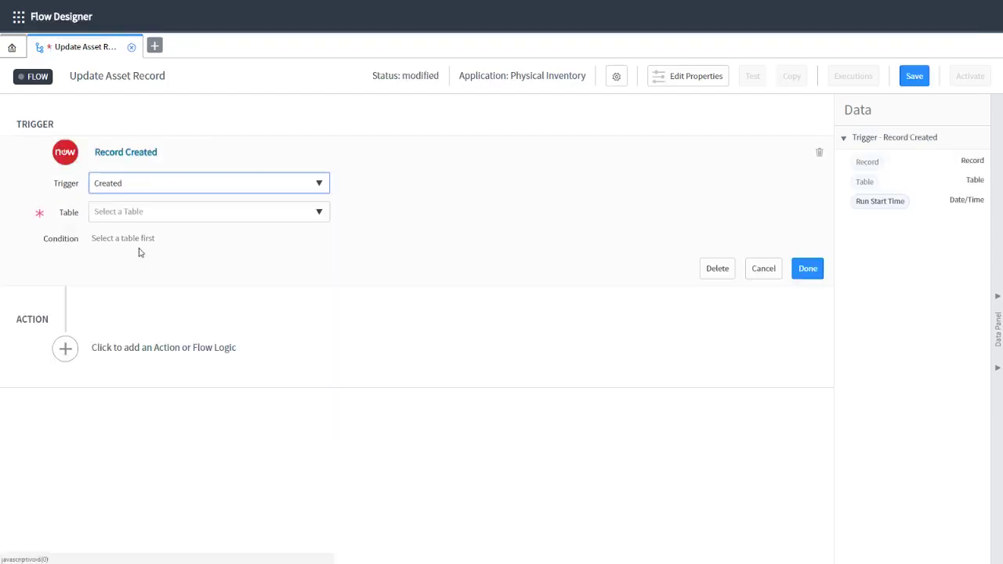
left_click(223, 213)
type("scan")
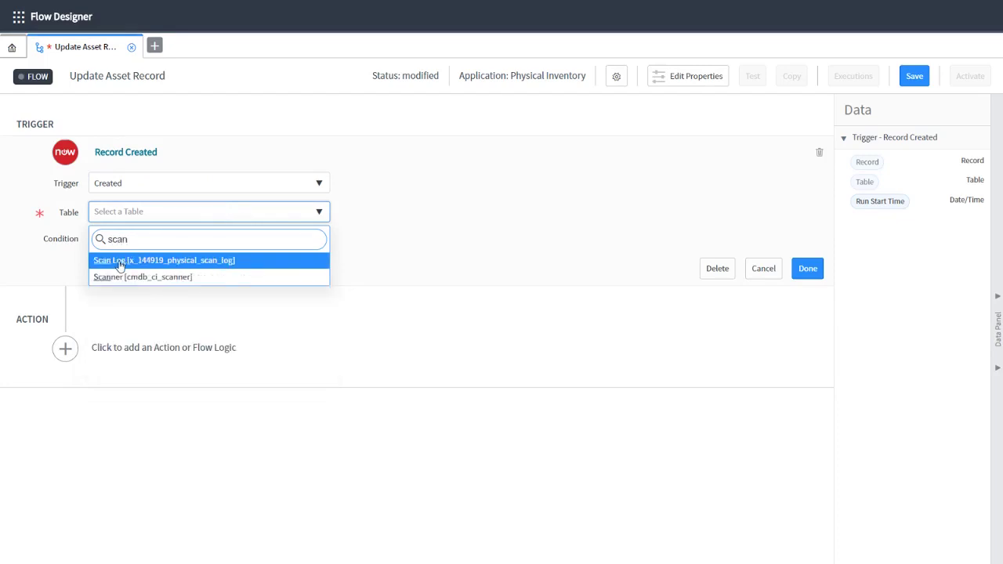
left_click(144, 259)
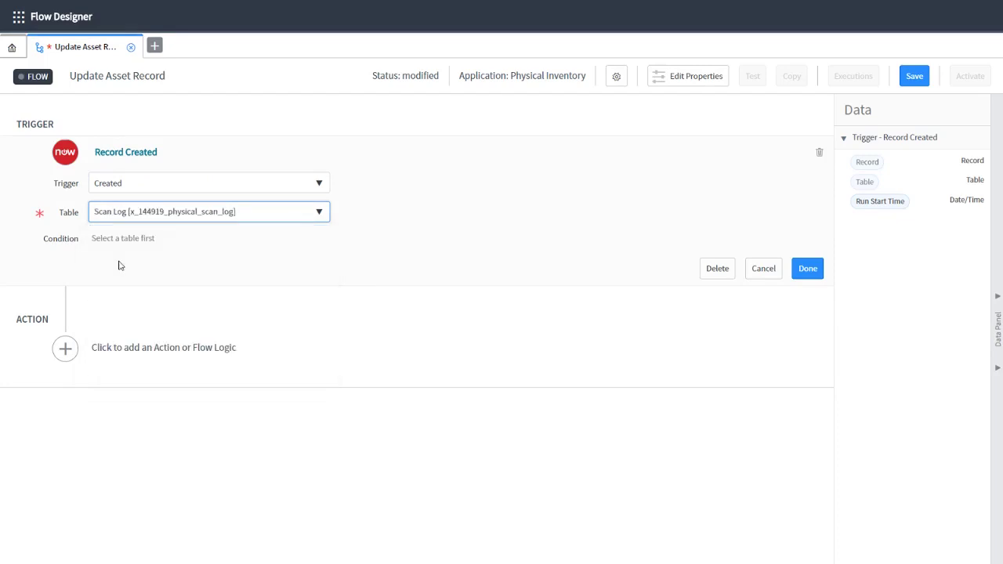
left_click(809, 274)
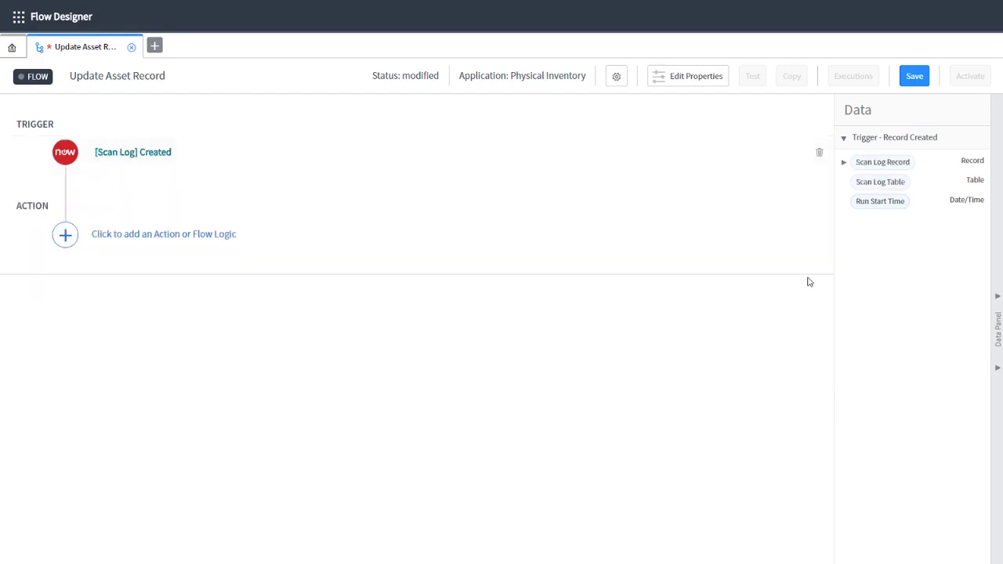
- Add an Update Record action to the flow and set its table to Hardware [alm_hardware]
left_click(221, 237)
left_click(161, 244)
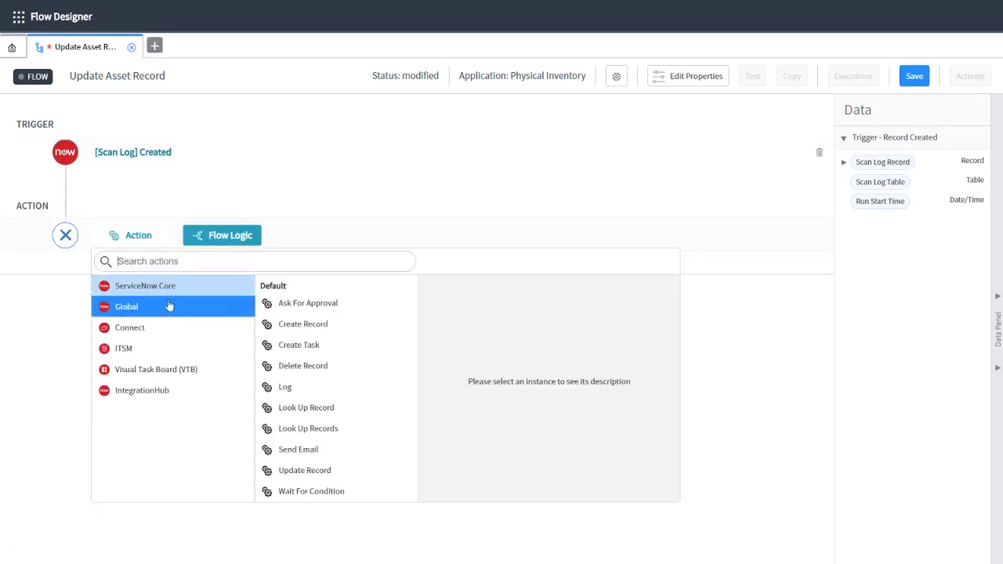
left_click(333, 470)
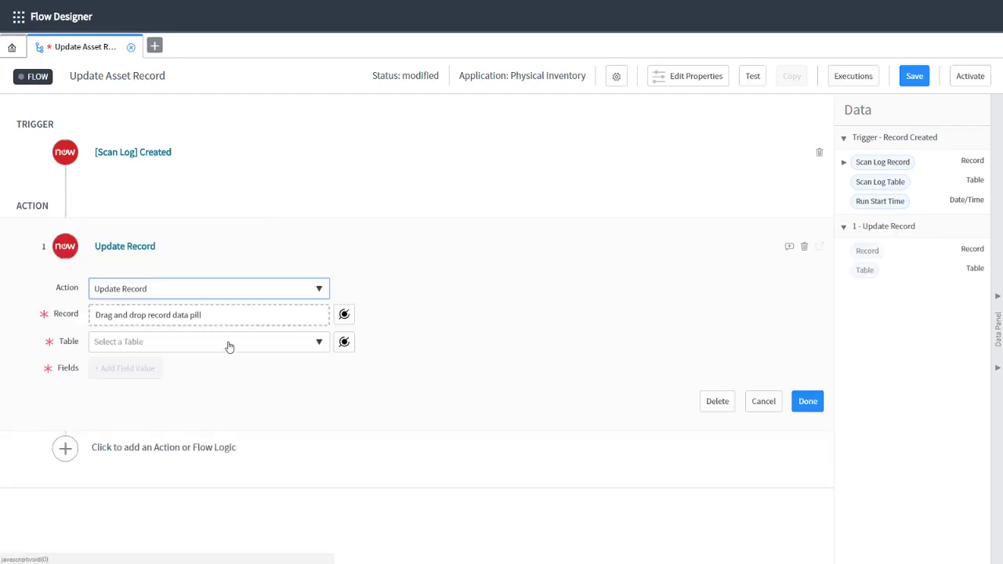
left_click(233, 315)
left_click(220, 346)
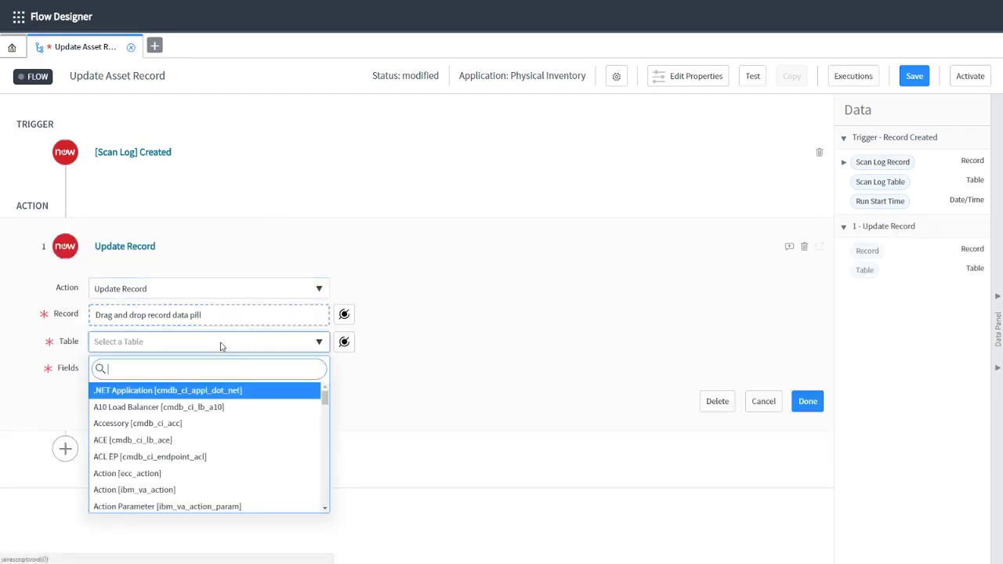
key("BackSpace")
type("hardware")
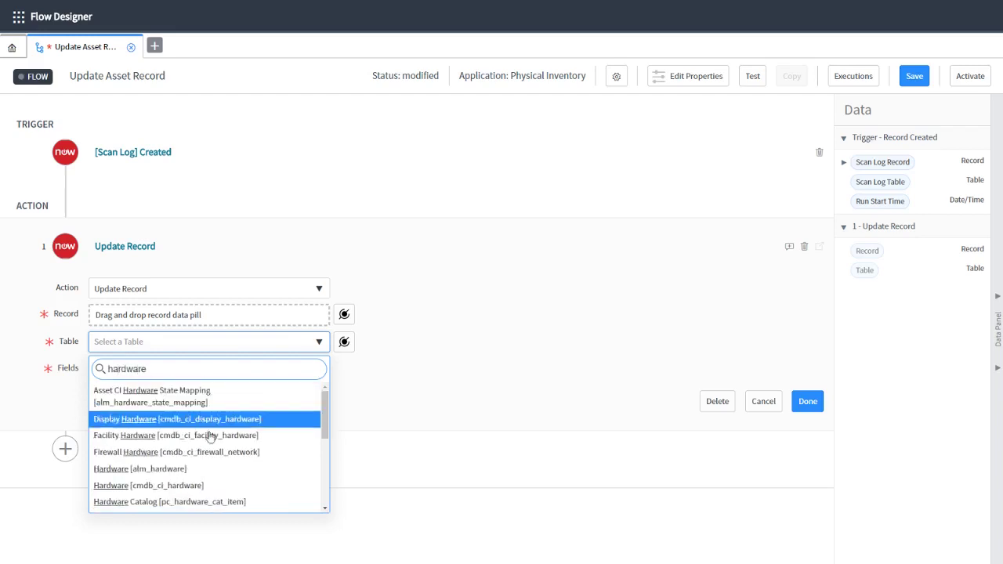
left_click(205, 468)
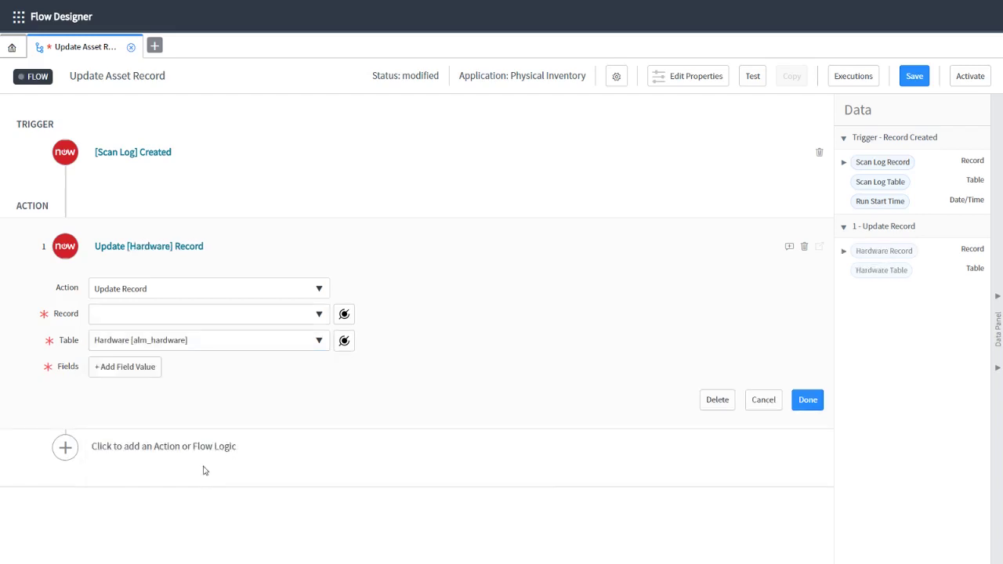
- Set the record of the update action to the Asset reference from the trigger's Scan Log Record
left_click(240, 319)
left_click(240, 319)
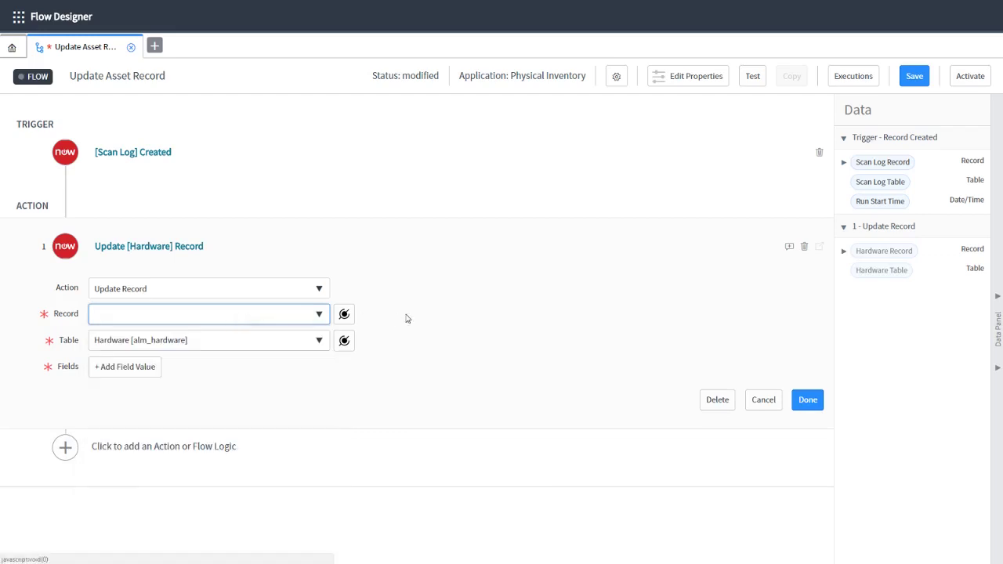
left_click(345, 314)
left_click(407, 381)
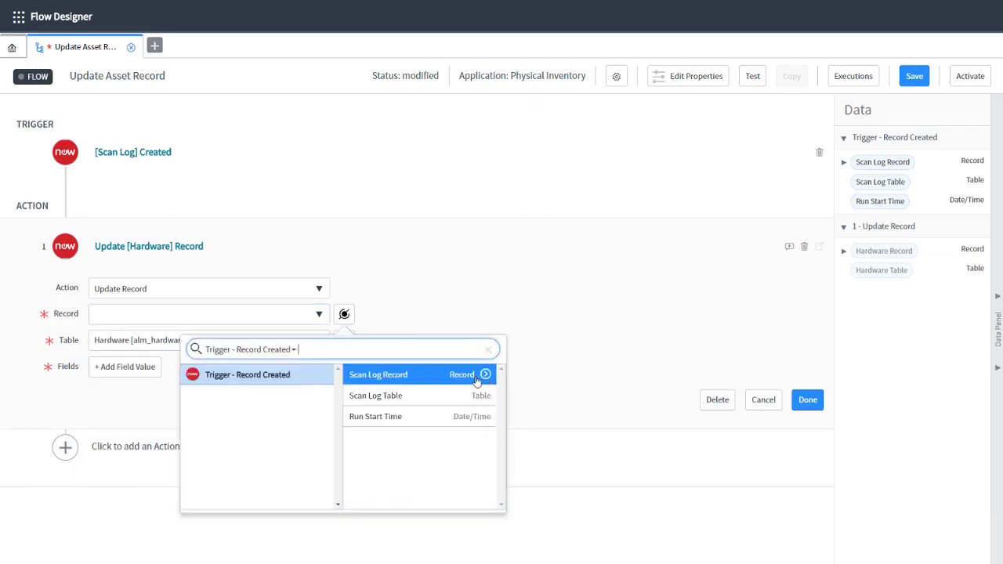
left_click(486, 375)
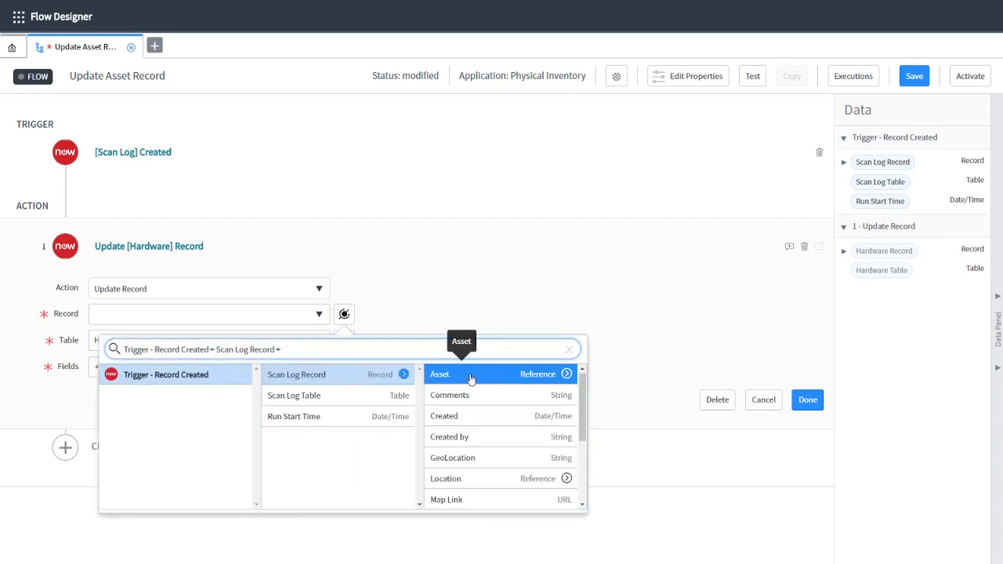
left_click(470, 376)
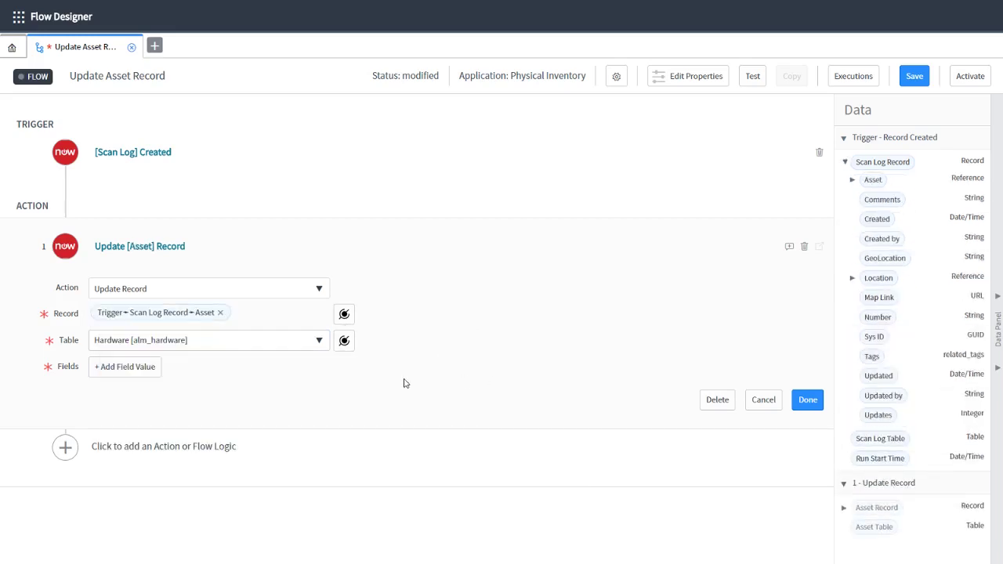
- Add the Checked in field to the values set by the Update Record action
left_click(150, 374)
left_click(198, 374)
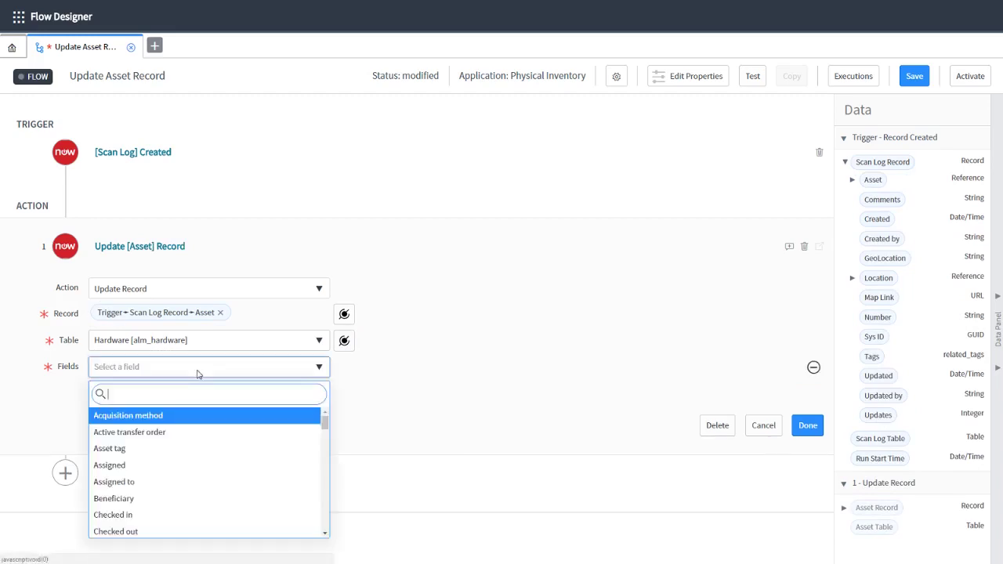
type("crea")
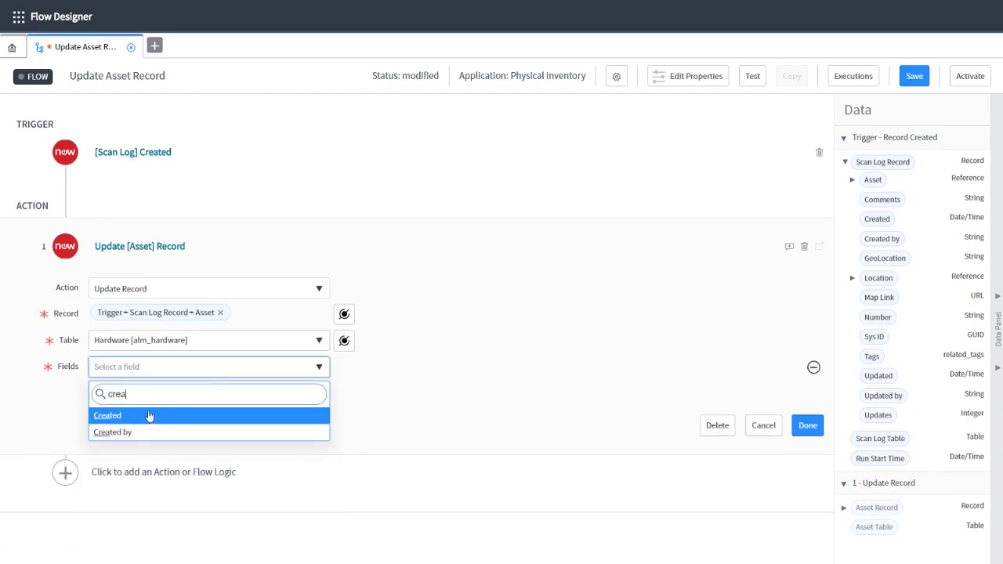
double_click(156, 394)
type("heck")
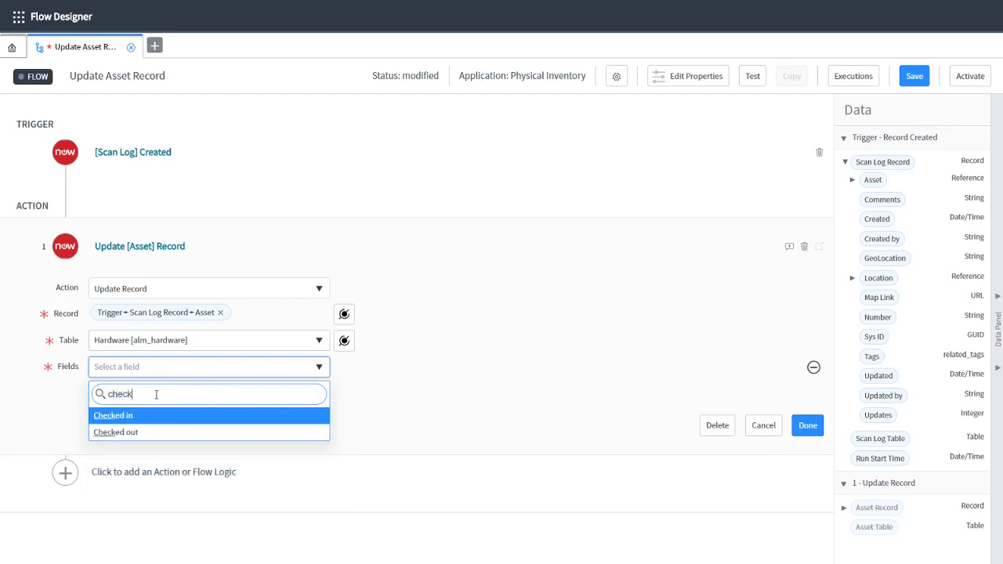
left_click(161, 415)
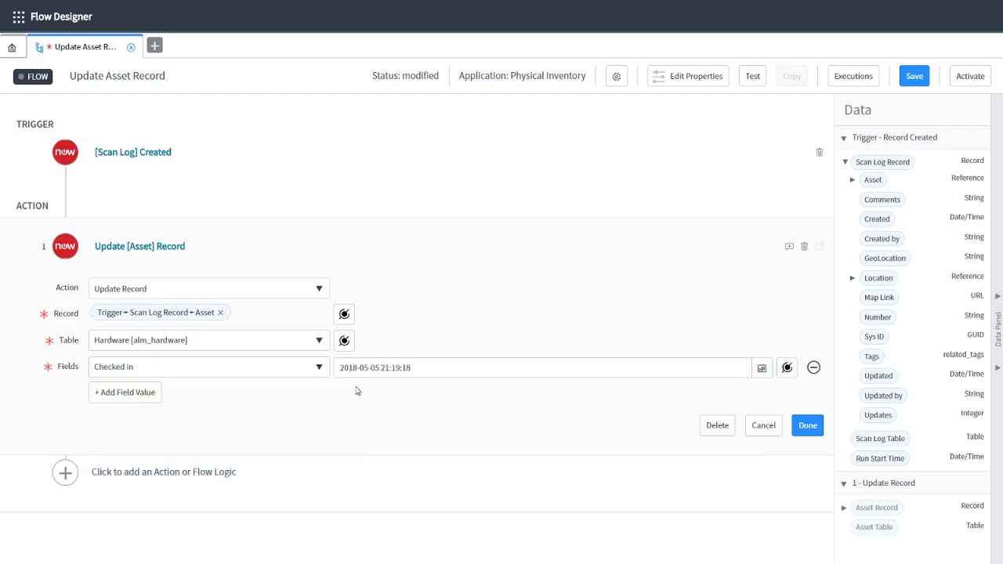
- Add Location as a second field for the Update Record action
left_click(152, 396)
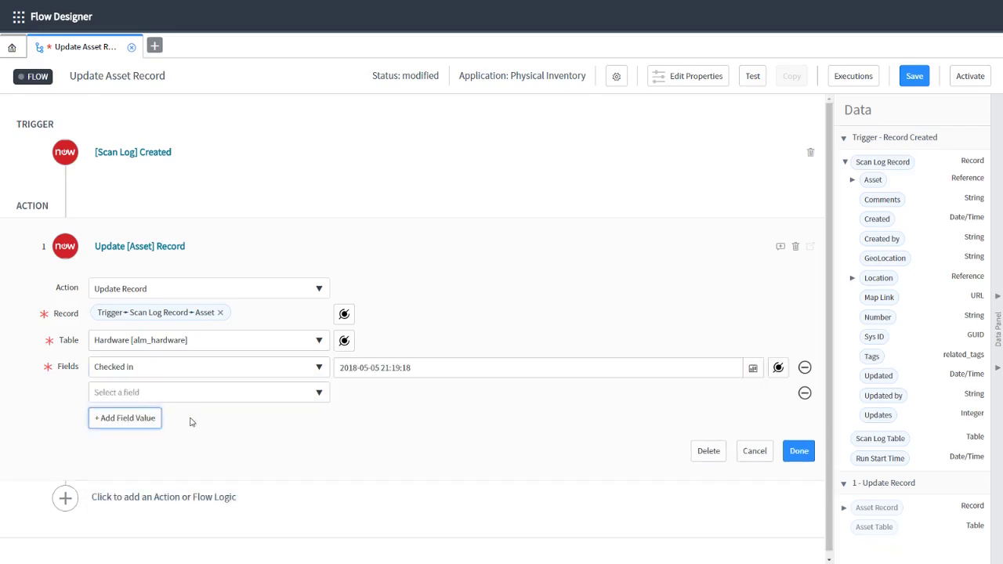
left_click(189, 399)
type("loca")
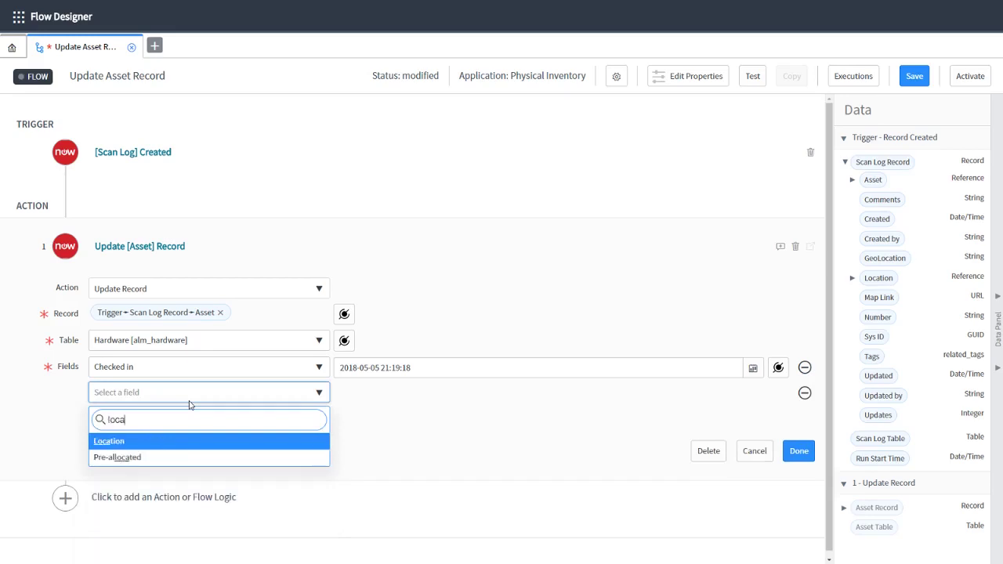
left_click(160, 441)
- Replace the Checked in date with the Created value from the trigger's Scan Log Record
left_click(489, 368)
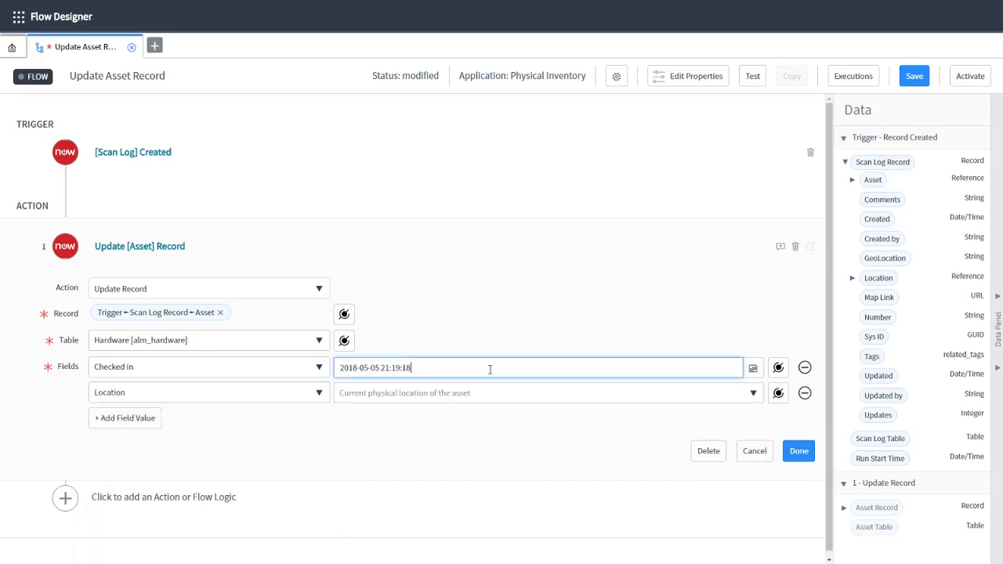
key("ctrl+a")
key("BackSpace")
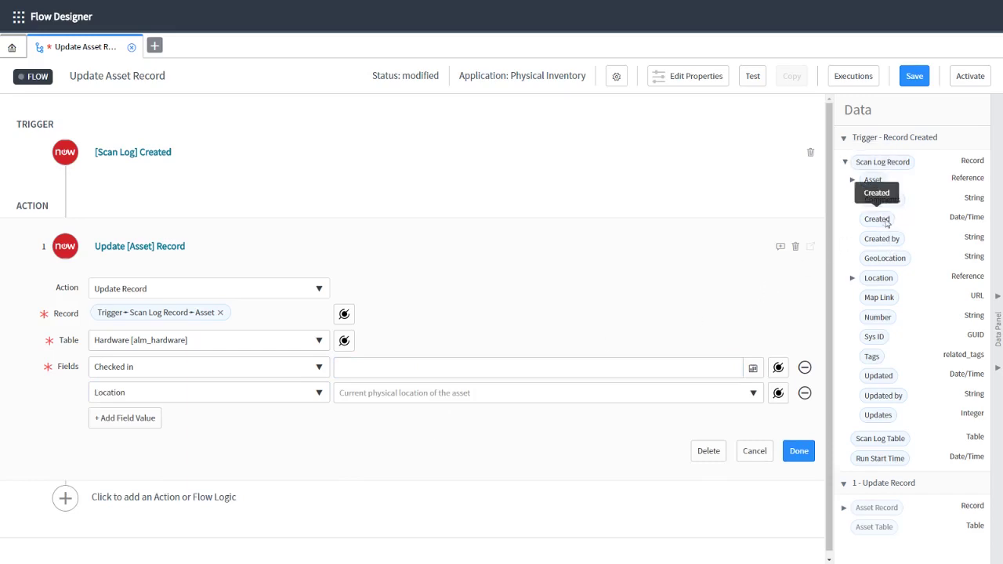
left_click_drag(887, 224, 476, 369)
- Set the Location field's value to the Location reference from the trigger's Scan Log Record
left_click(500, 395)
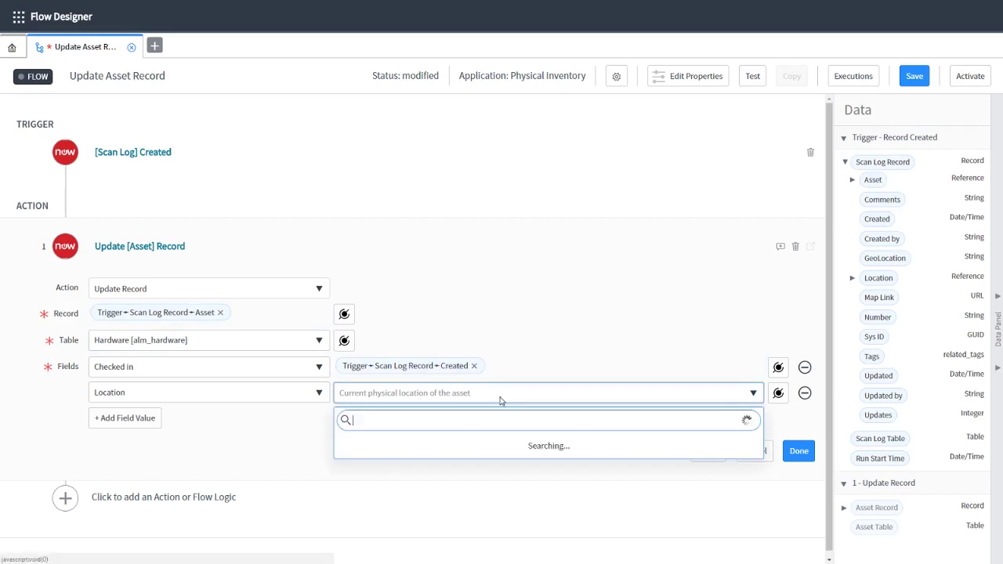
left_click(588, 337)
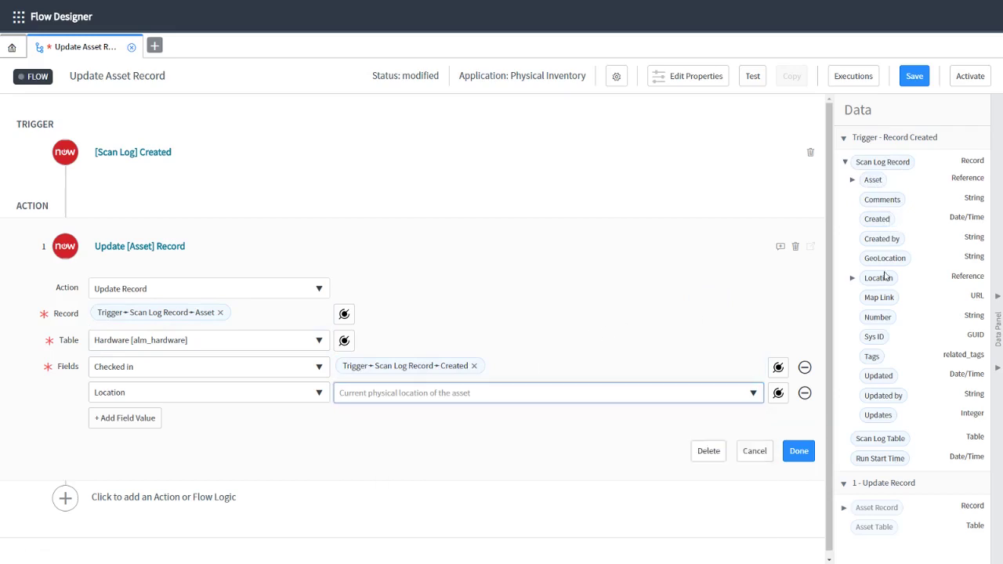
left_click_drag(880, 279, 508, 398)
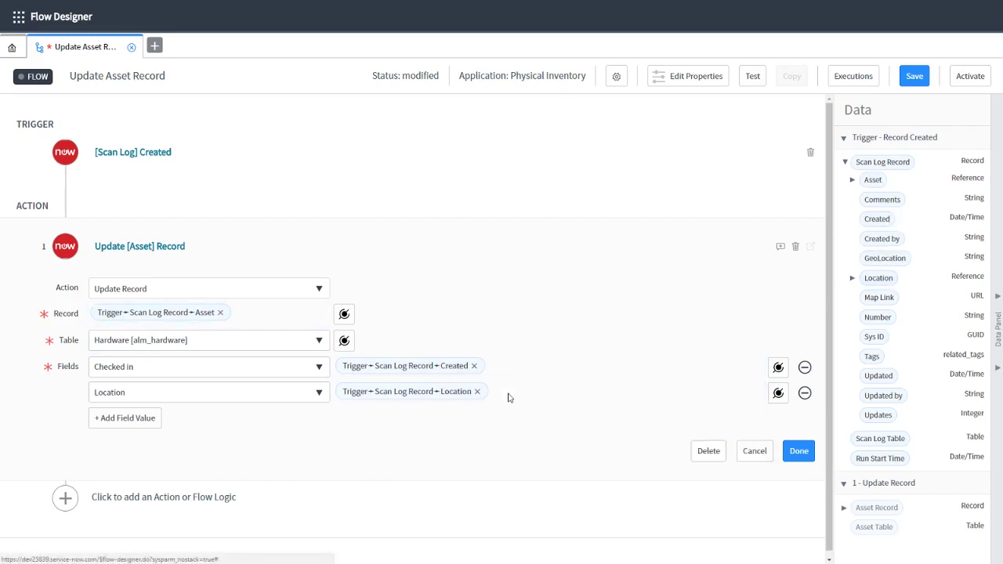
- Add Work notes as a third field for the Update Record action
left_click(142, 418)
left_click(163, 423)
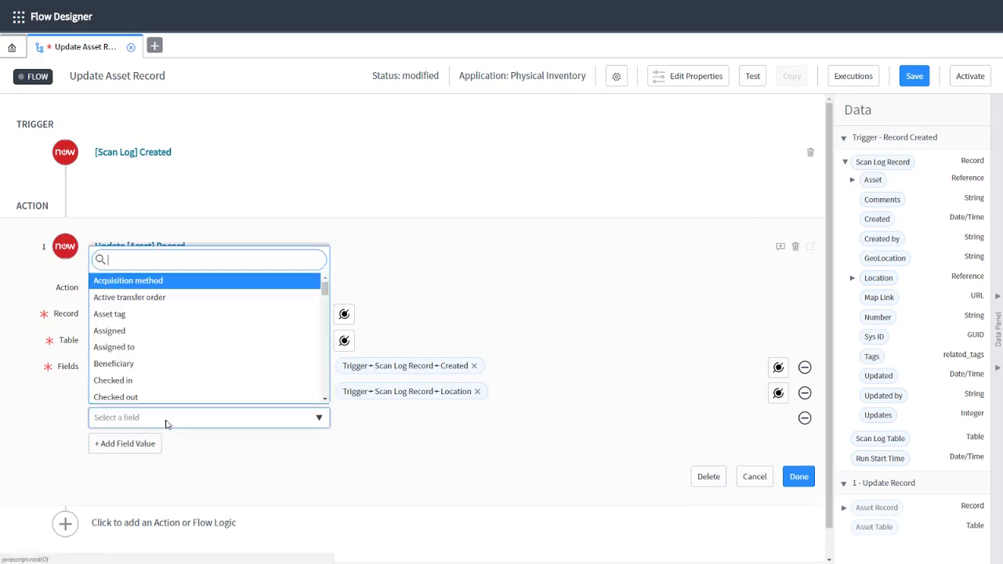
type("work")
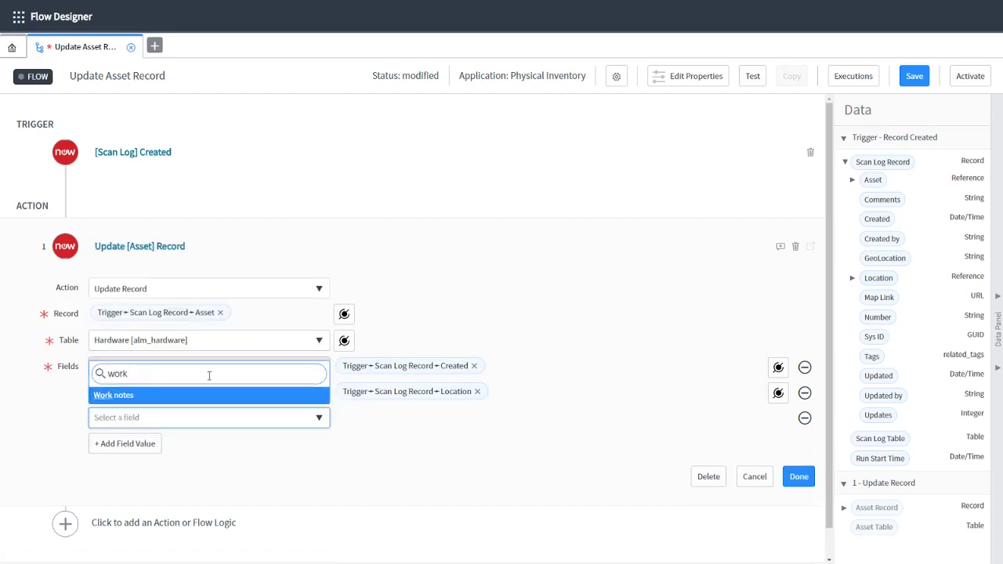
left_click(166, 396)
- Begin the work note with "Asset", the scanned asset's Display name, "was scanned by" and the Scan Log Record's Created by value
left_click(420, 418)
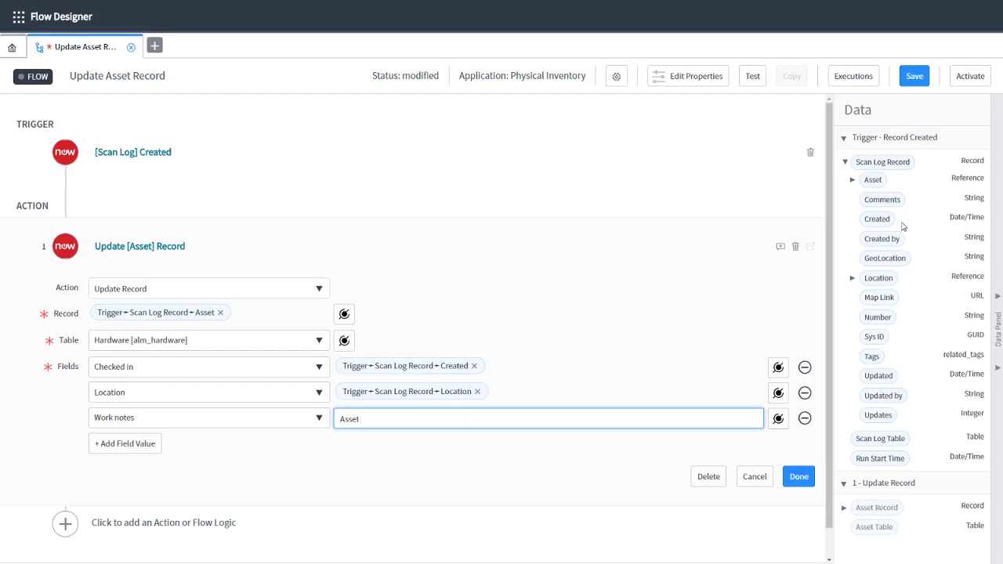
left_click(852, 181)
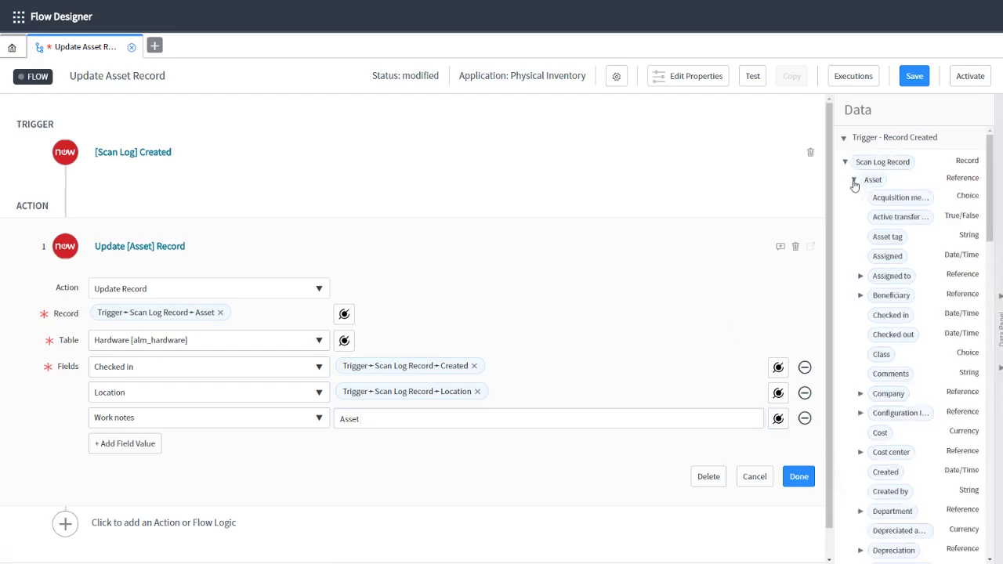
scroll(902, 361, "down", 1)
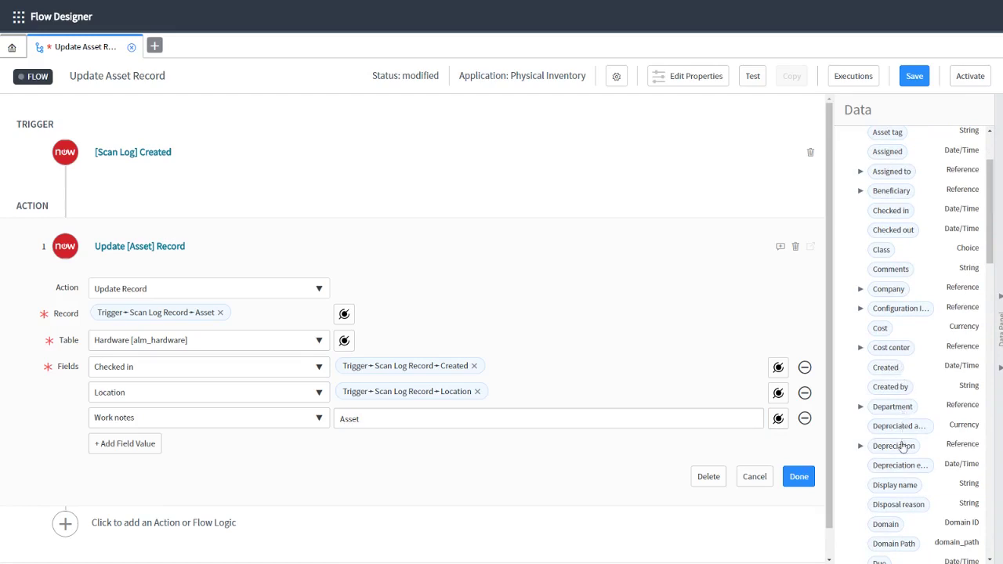
scroll(907, 466, "down", 1)
left_click_drag(895, 436, 404, 419)
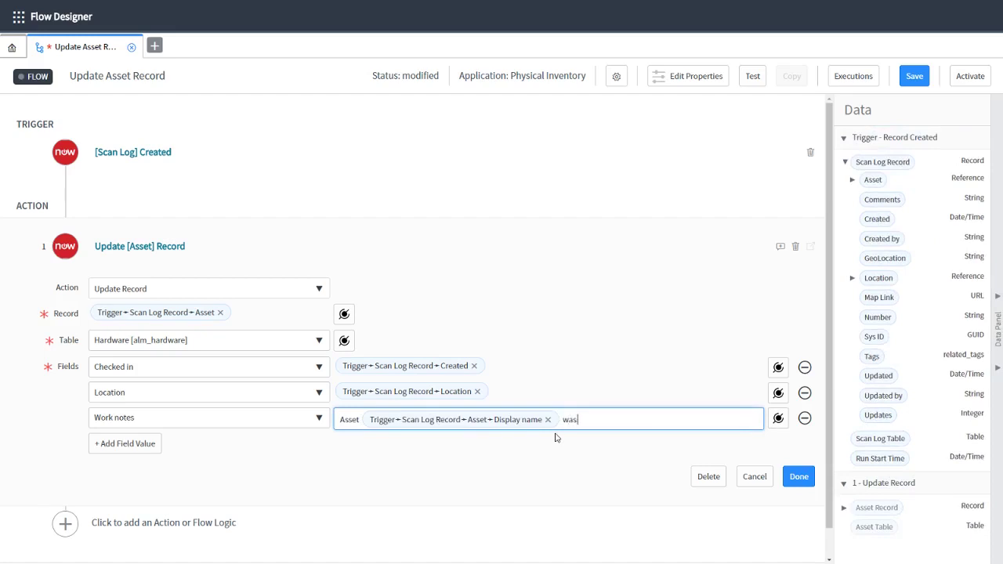
type("was scanned by")
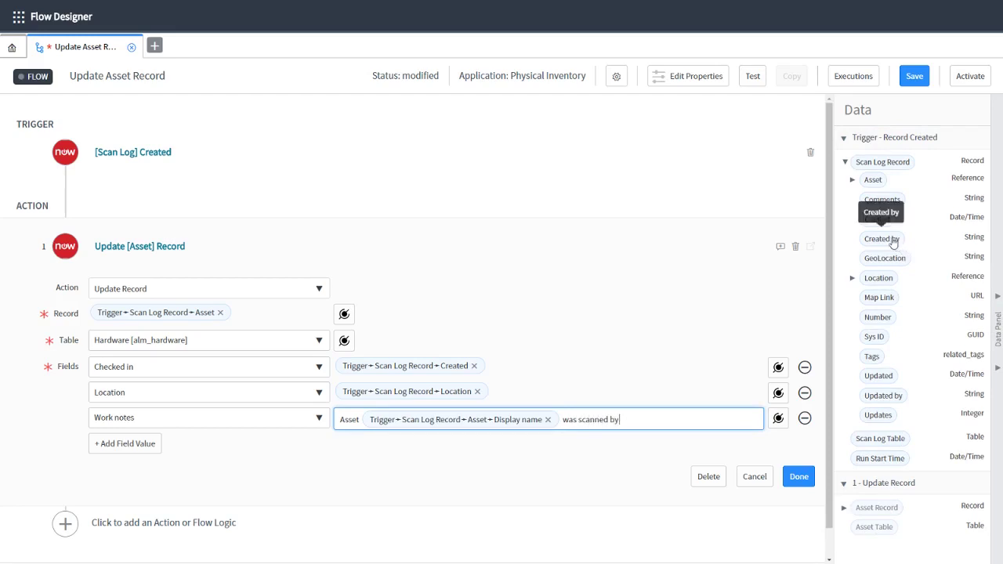
left_click_drag(892, 241, 658, 418)
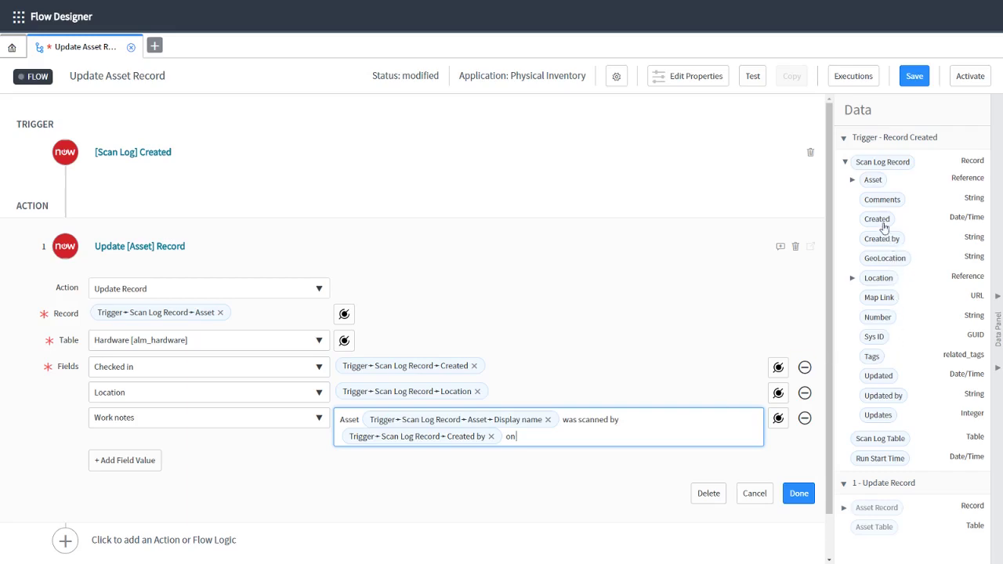
- Append "on" and the Scan Log Record's Created date to the work note
left_click_drag(884, 227, 582, 439)
left_click(778, 418)
left_click(846, 261)
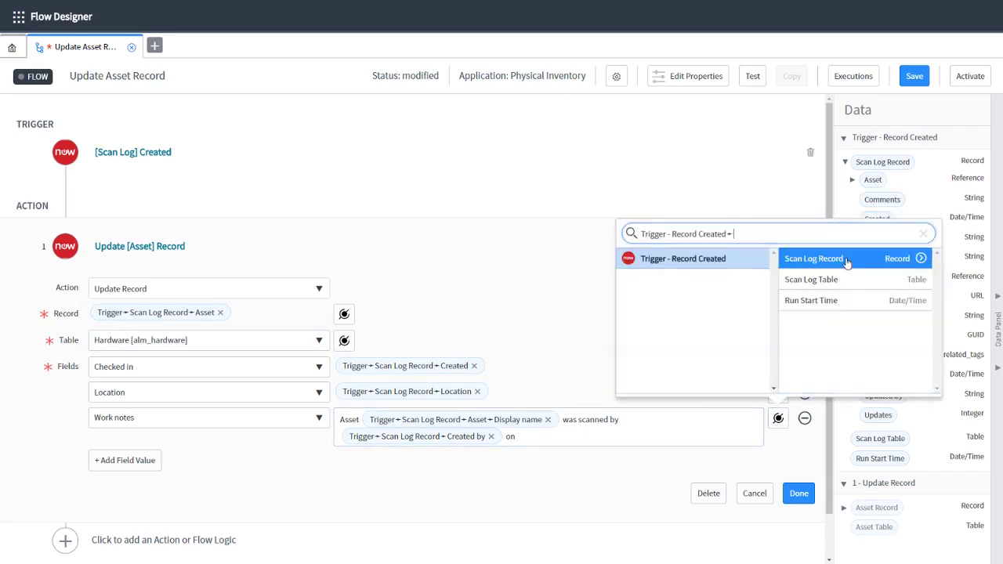
left_click(921, 258)
left_click(844, 301)
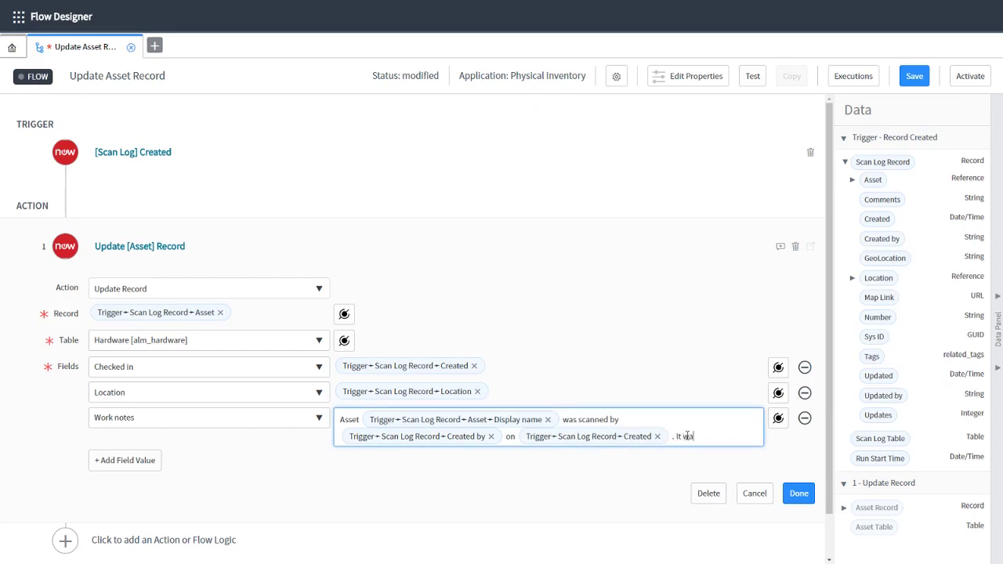
- Append ". It was found at the following GPS location" with the GeoLocation value and ". Comments:" with the Comments value to the work note
type("found at the following GPS location")
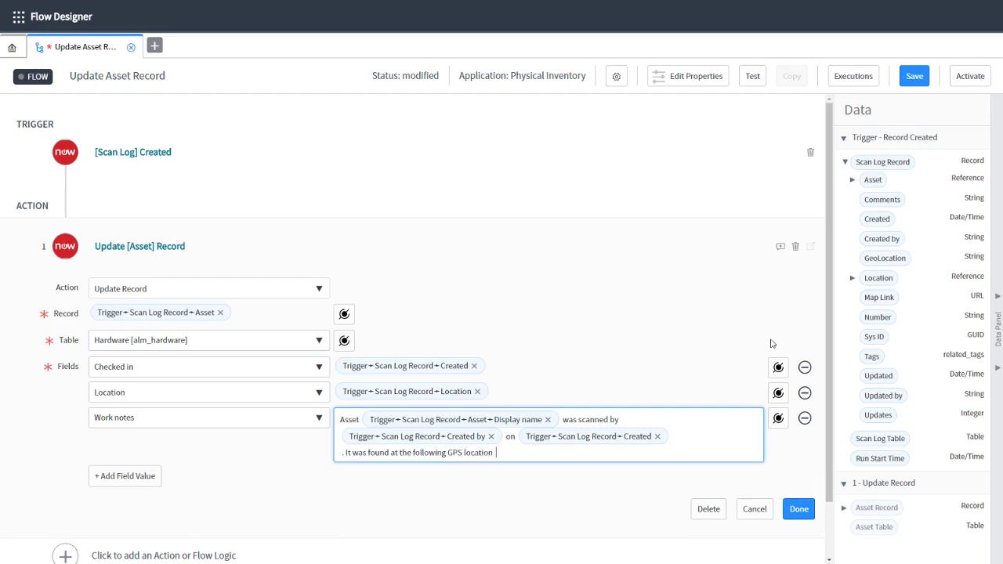
left_click_drag(888, 260, 525, 451)
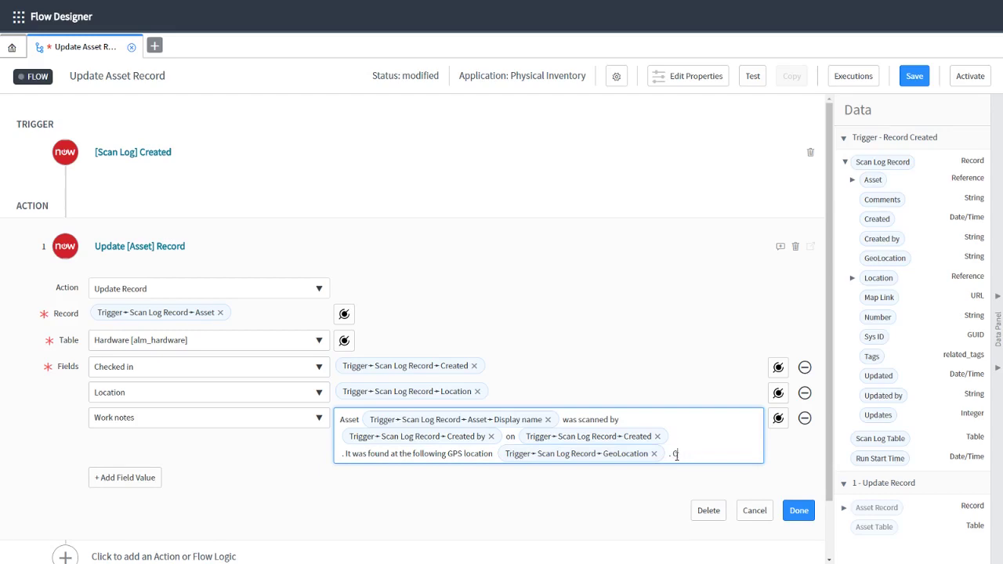
type("omments:")
left_click(777, 418)
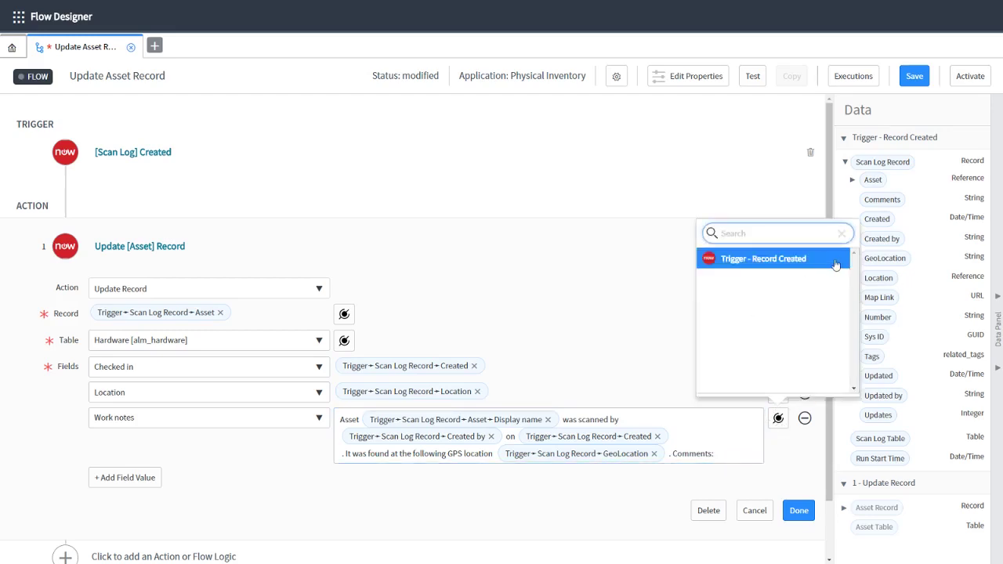
left_click(920, 259)
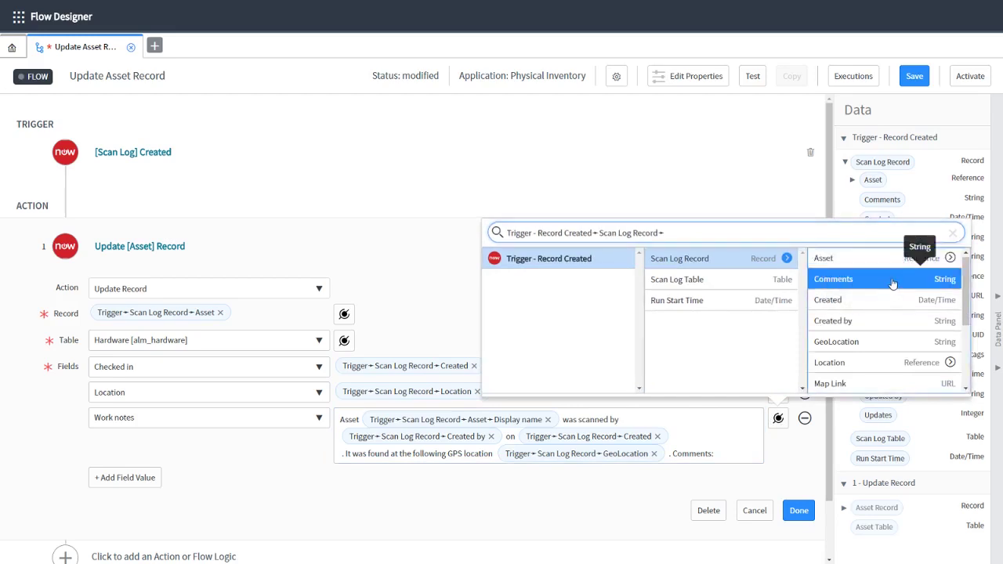
left_click(834, 281)
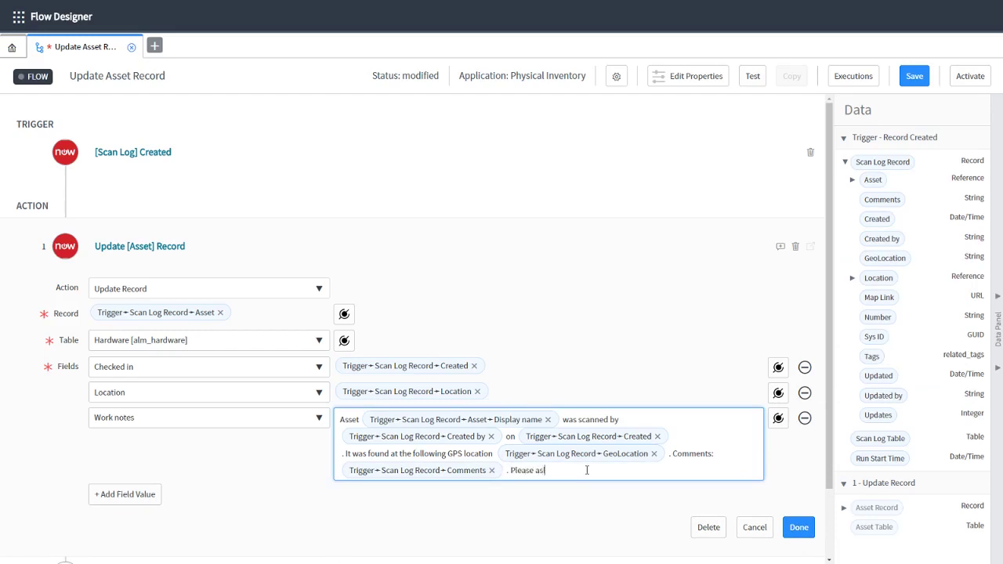
- End the work note with ". Please also see the related list below for previous scan logs." and finish the update action
type(". Please aslp")
key("BackSpace")
type("o s")
key("BackSpace")
key("BackSpace")
type("lso see the related list below for previous scan")
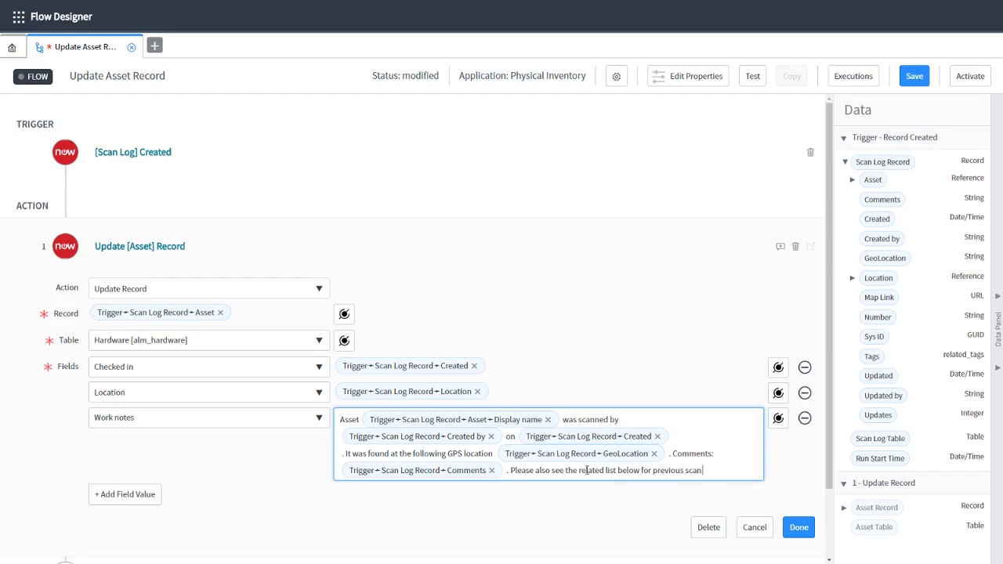
type(" logs.")
left_click(804, 532)
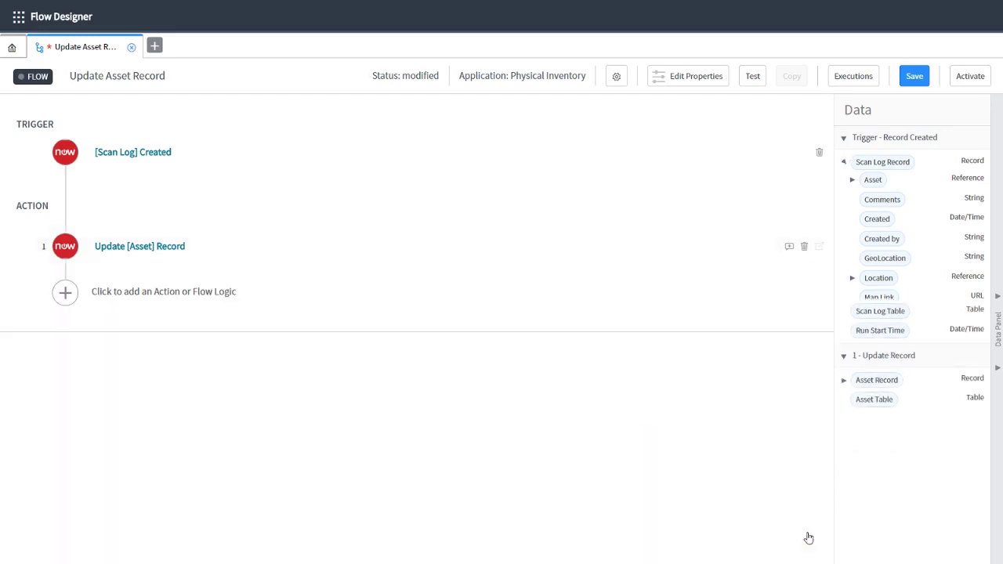
- Save the Update Asset Record flow and activate it
left_click(924, 84)
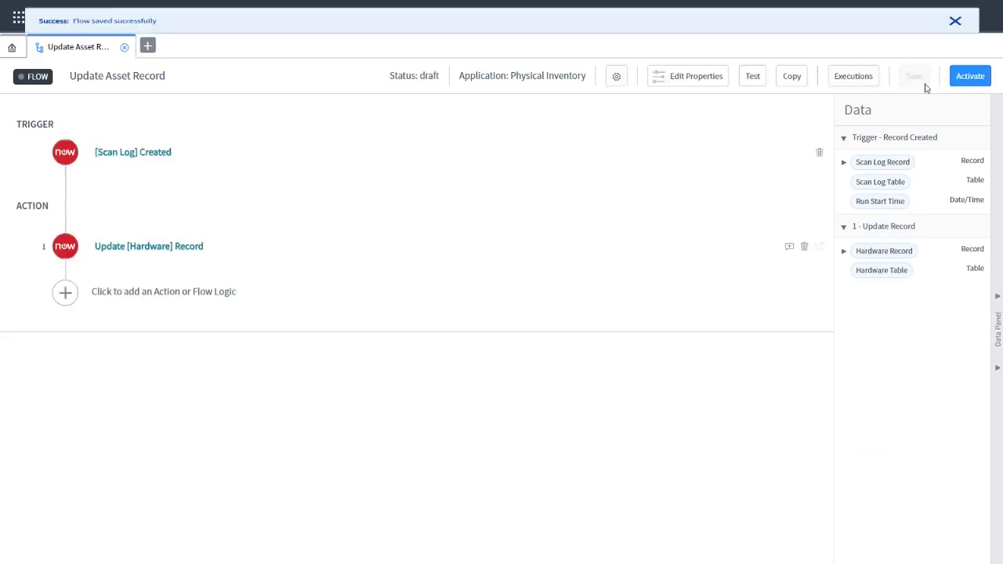
left_click(975, 79)
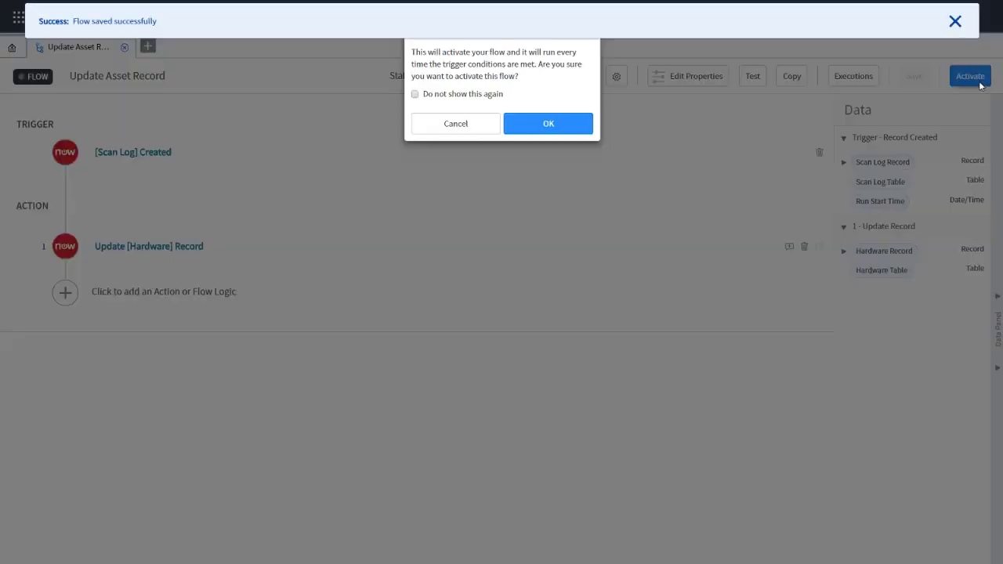
left_click(582, 127)
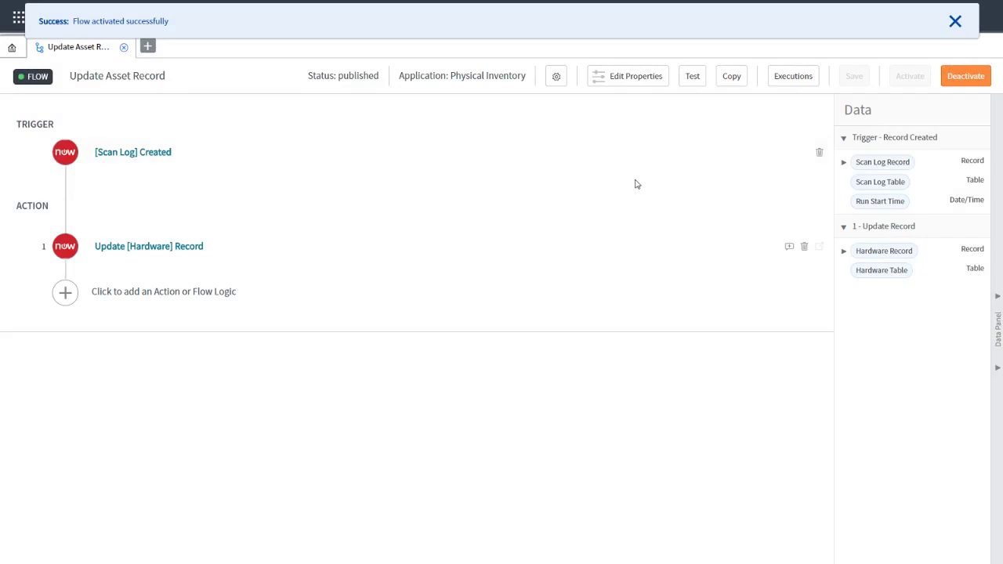
- Close the two ServiceNow Studio pages, return to the mobile Submit action page and show all applications in the navigator
key("F11")
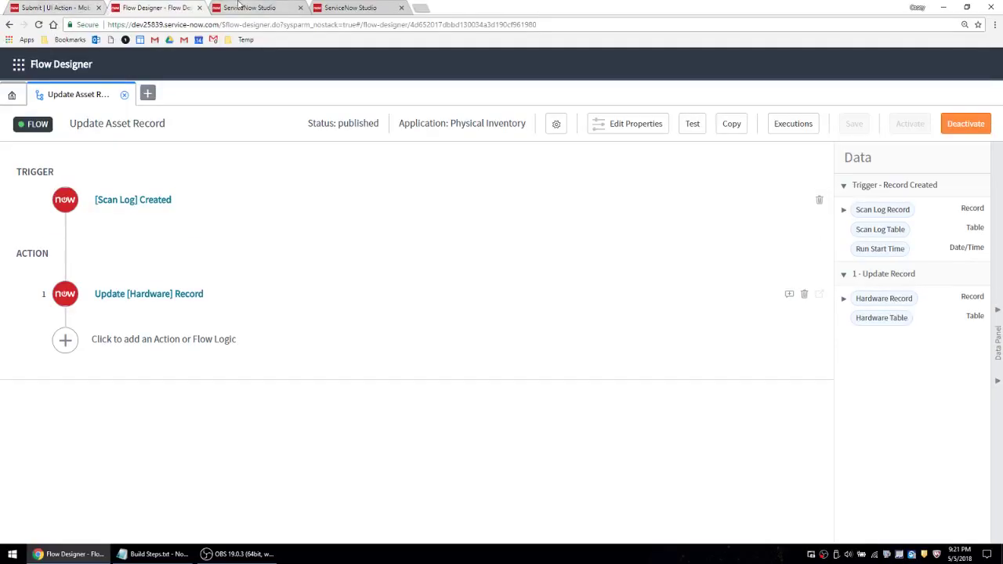
middle_click(242, 7)
middle_click(241, 7)
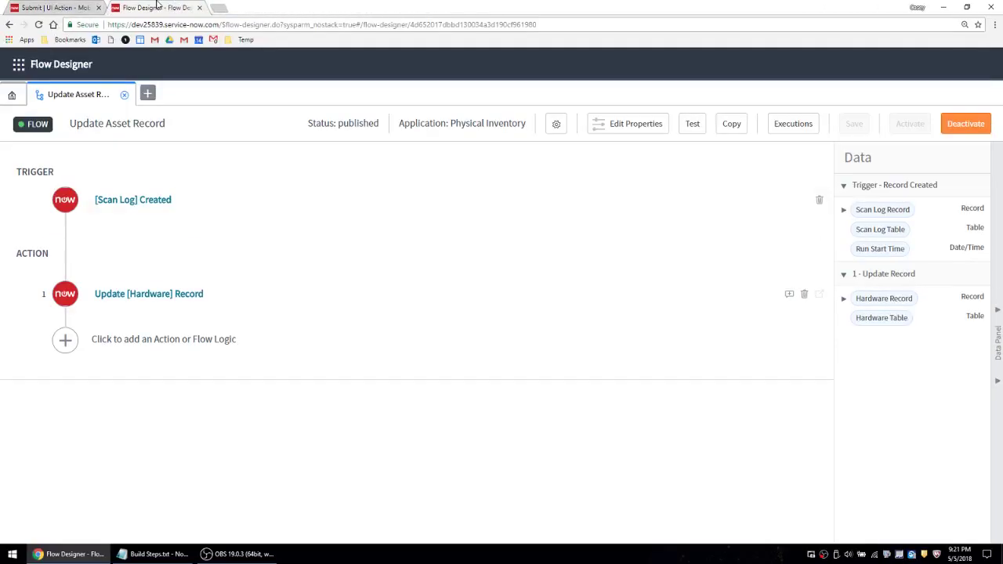
left_click(68, 7)
key("F11")
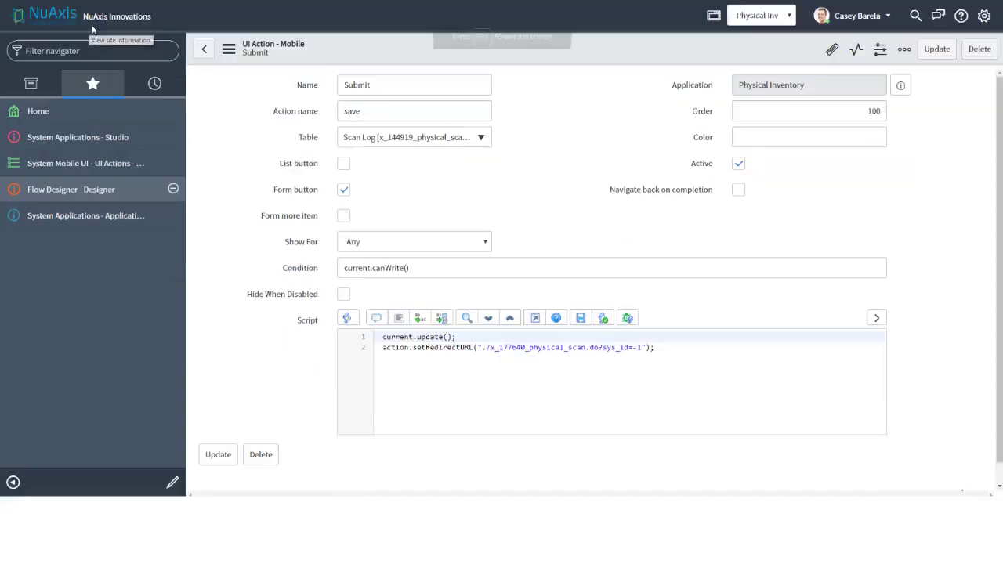
left_click(33, 84)
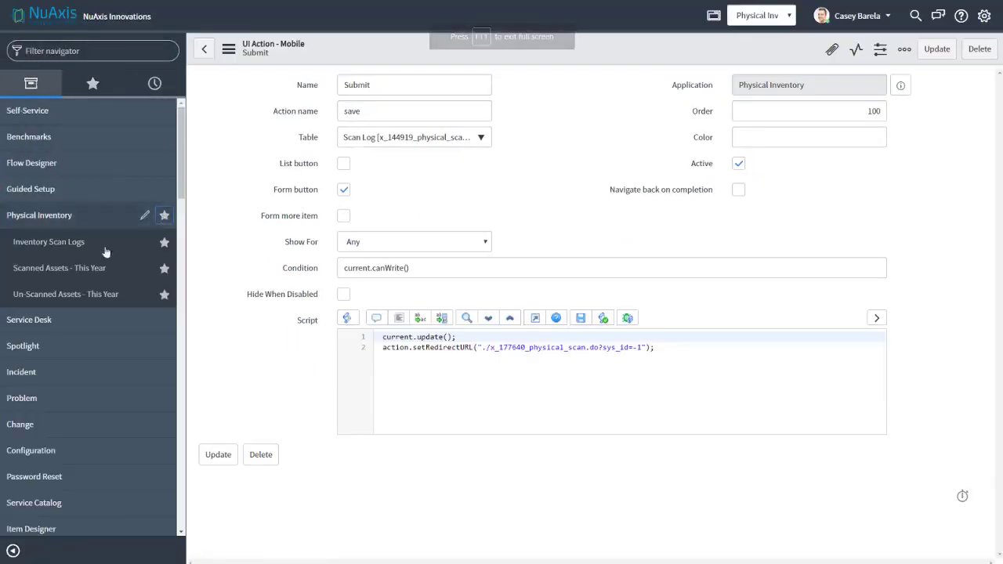
- Start a new record in the Inventory Scan Logs and set its asset to P1000412, the Apple MacBook Pro 17"
left_click(77, 243)
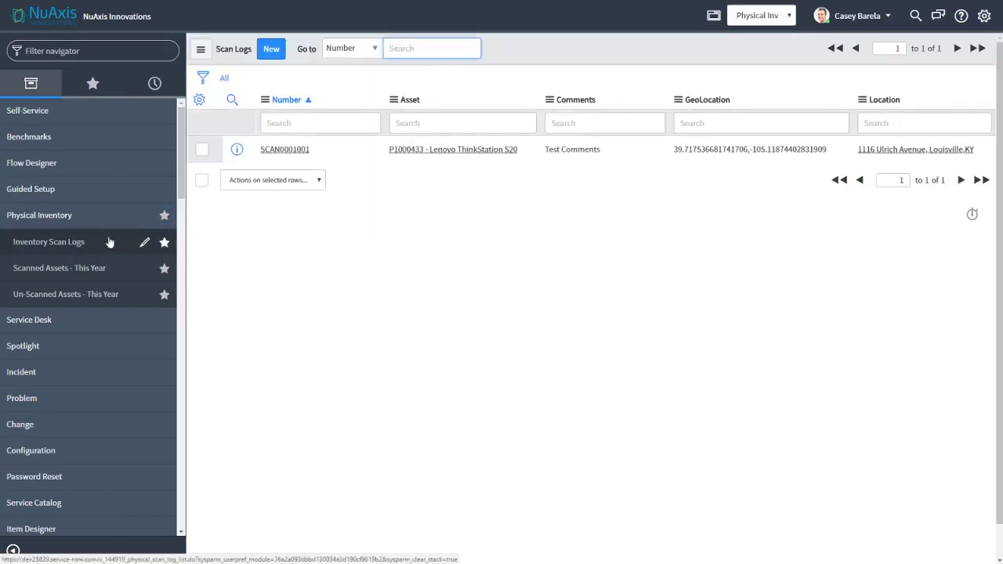
left_click(271, 49)
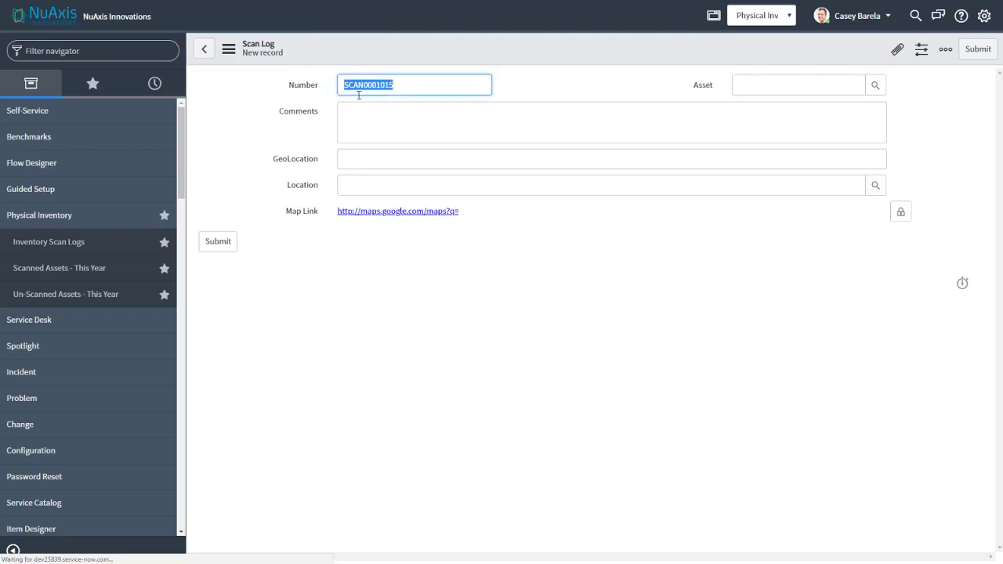
left_click(882, 86)
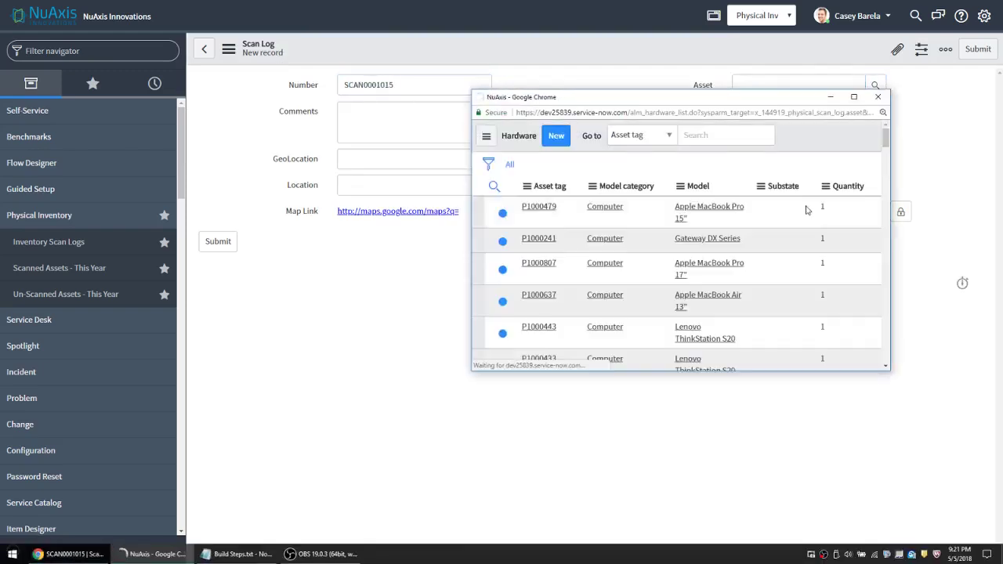
scroll(569, 310, "down", 2)
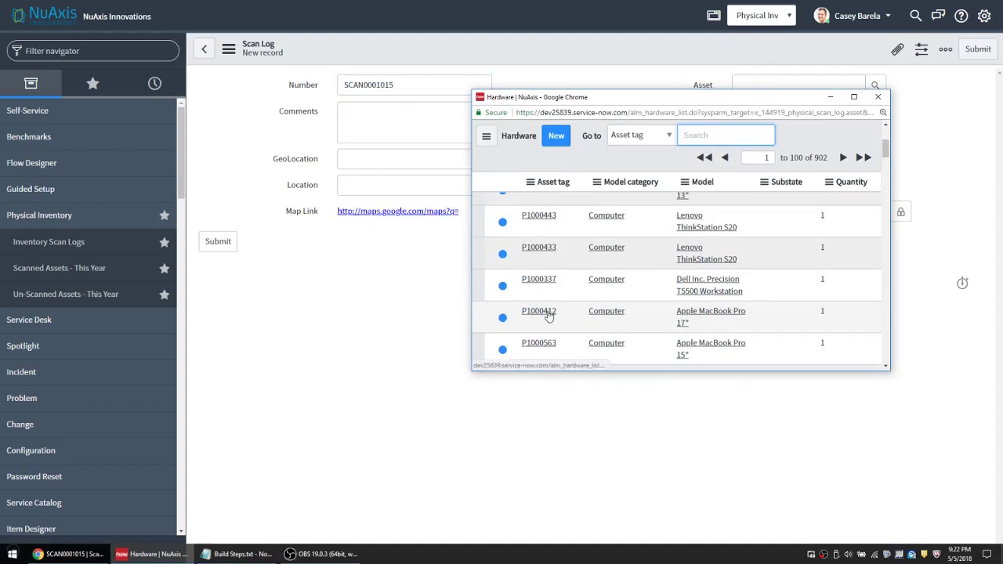
left_click(549, 311)
left_click(456, 130)
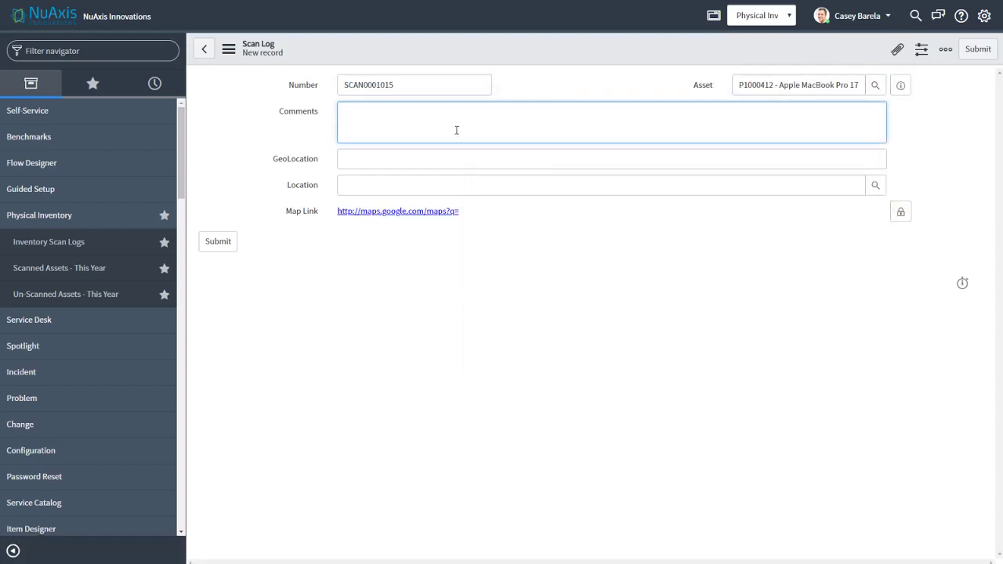
type("Broken Keyboard")
key("Tab")
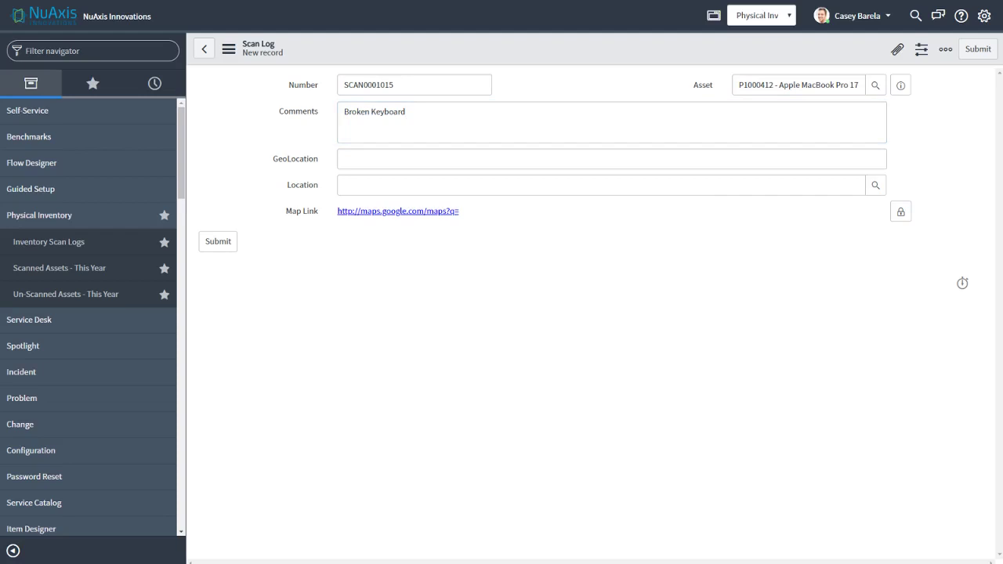
left_click(407, 153)
type("39.717536681741706,-105.11874402831909")
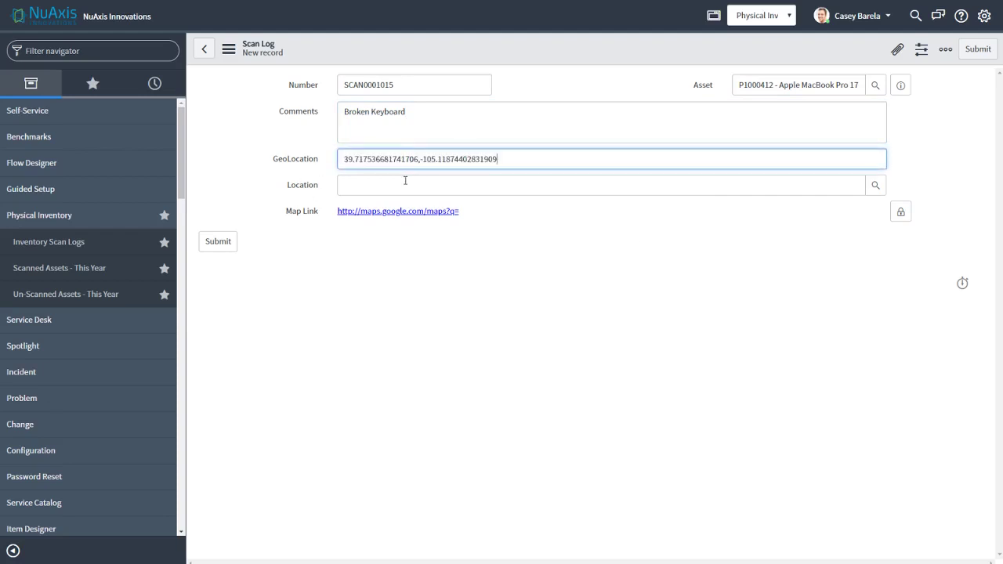
- Set the scan log's location to the recently used Seattle, WA address and submit the record
left_click(405, 180)
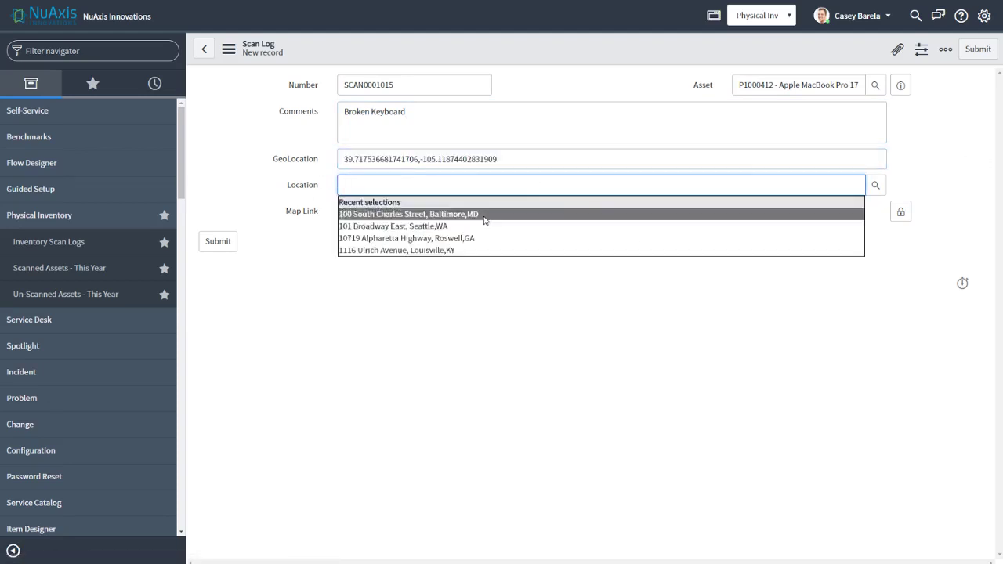
left_click(446, 227)
left_click(529, 318)
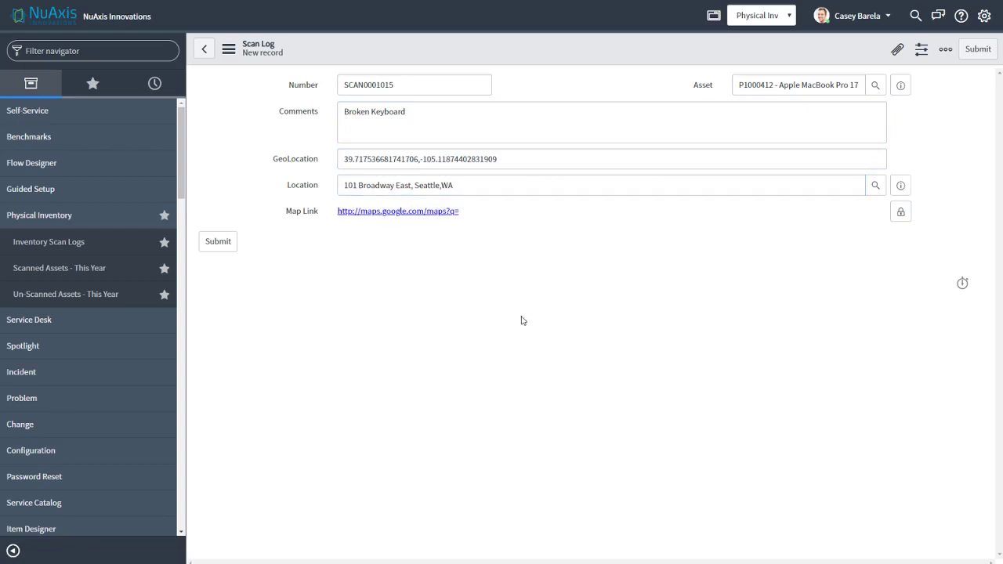
left_click(233, 246)
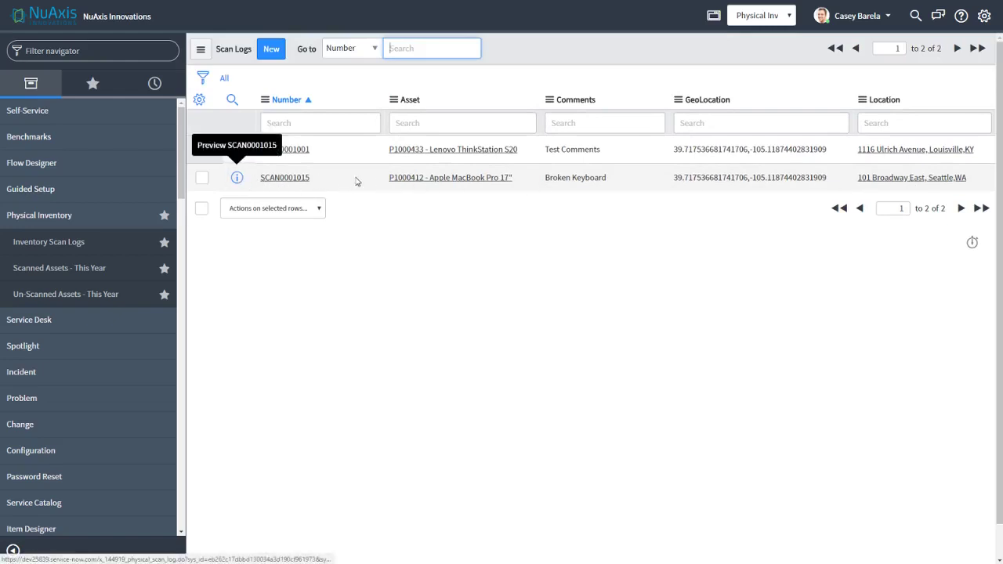
- Open the asset record from the Broken Keyboard scan log and check its scan work note and general details
left_click(302, 181)
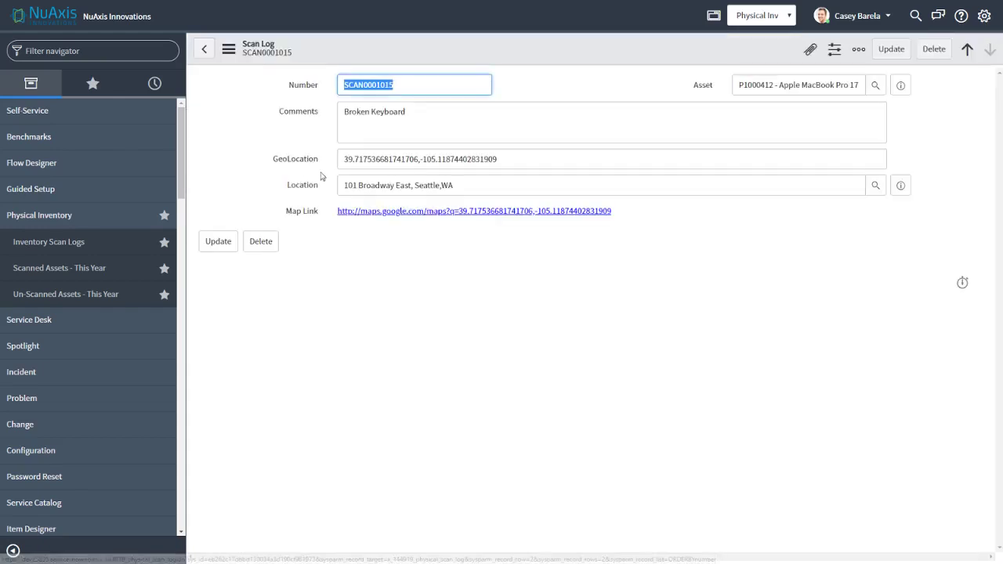
left_click(907, 89)
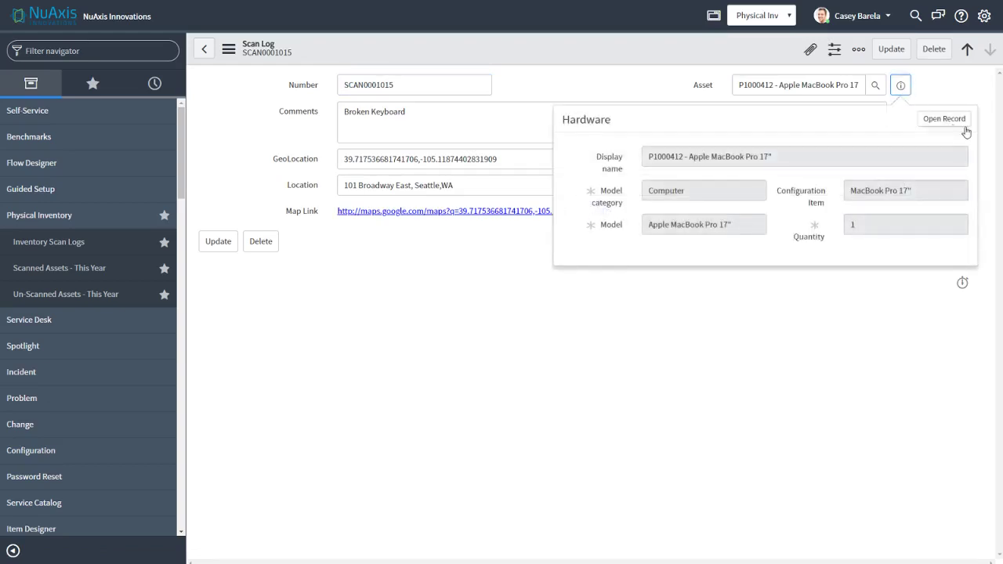
left_click(966, 123)
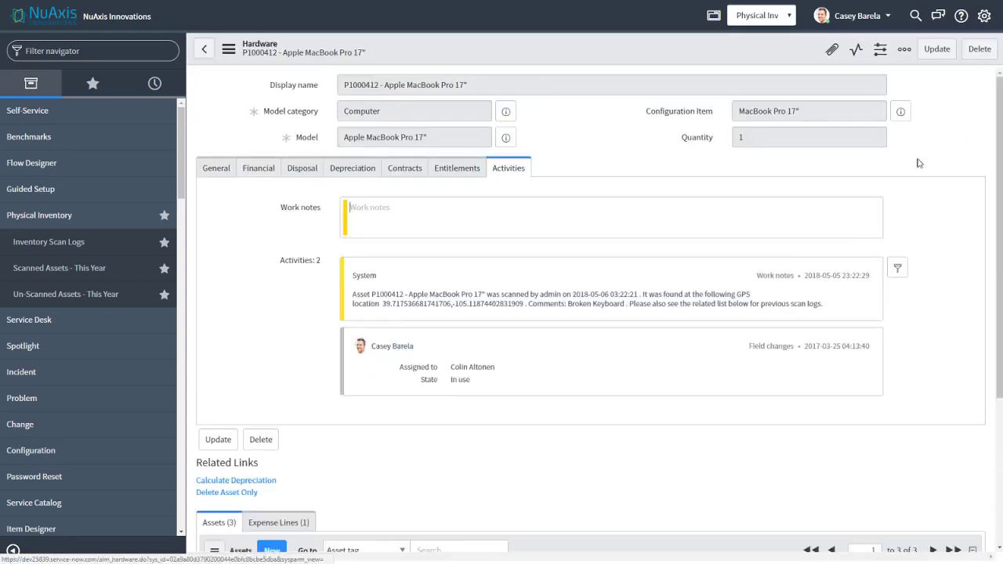
left_click_drag(351, 304, 832, 329)
left_click(395, 308)
left_click(832, 330)
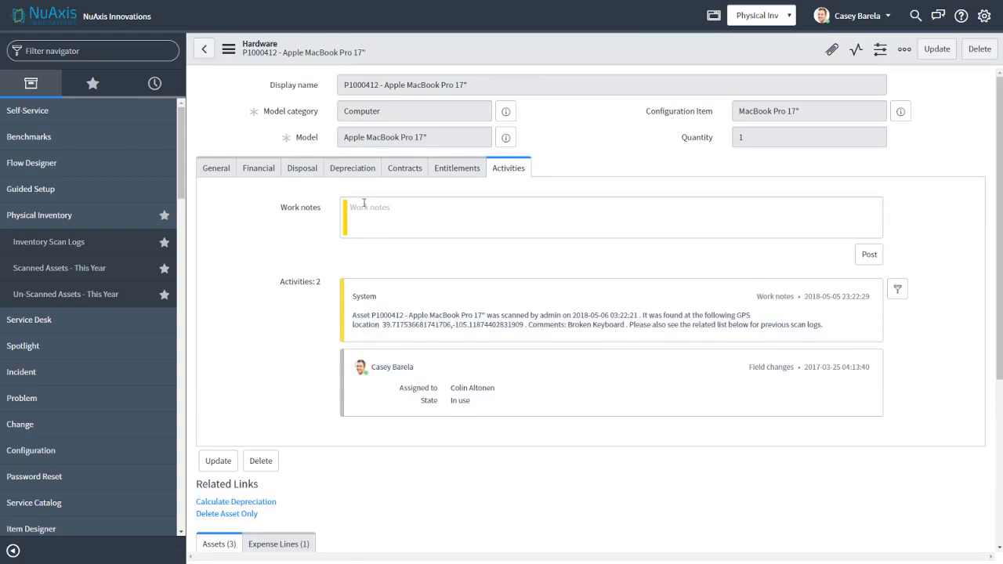
left_click(224, 173)
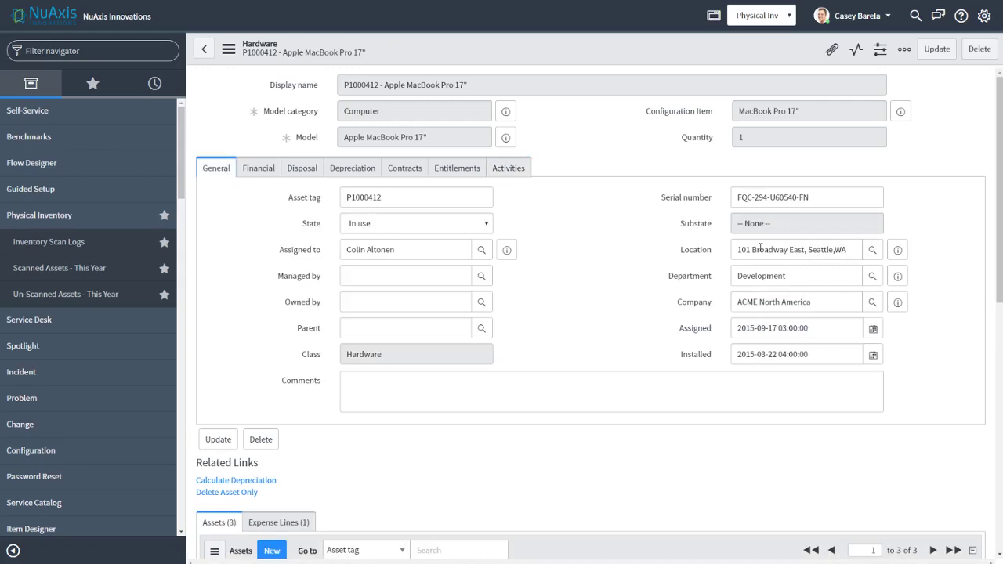
- Check the Scanned Assets - This Year list for the MacBook Pro 17" and view the Un-Scanned Assets - This Year list
left_click(77, 273)
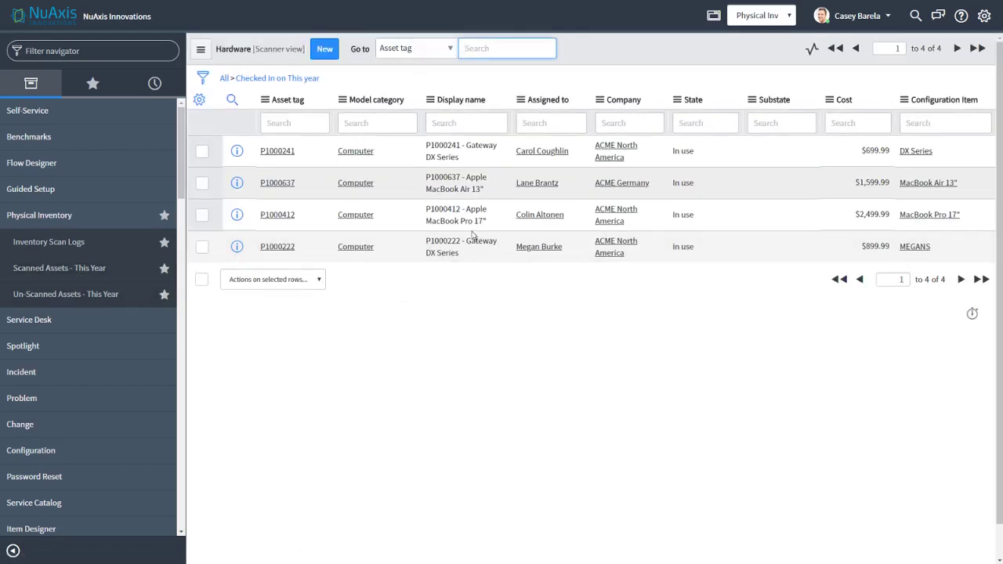
left_click_drag(487, 222, 402, 212)
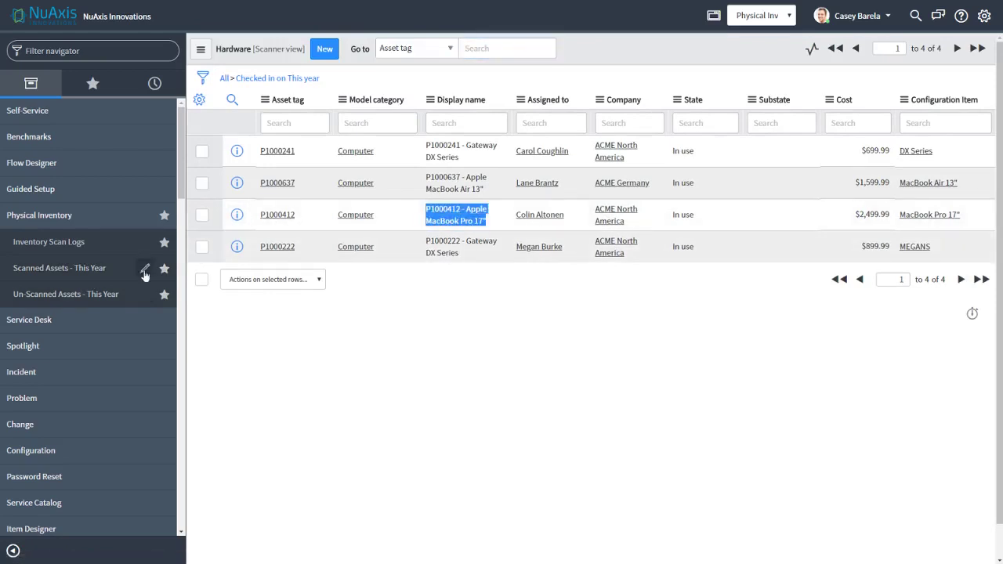
left_click(99, 298)
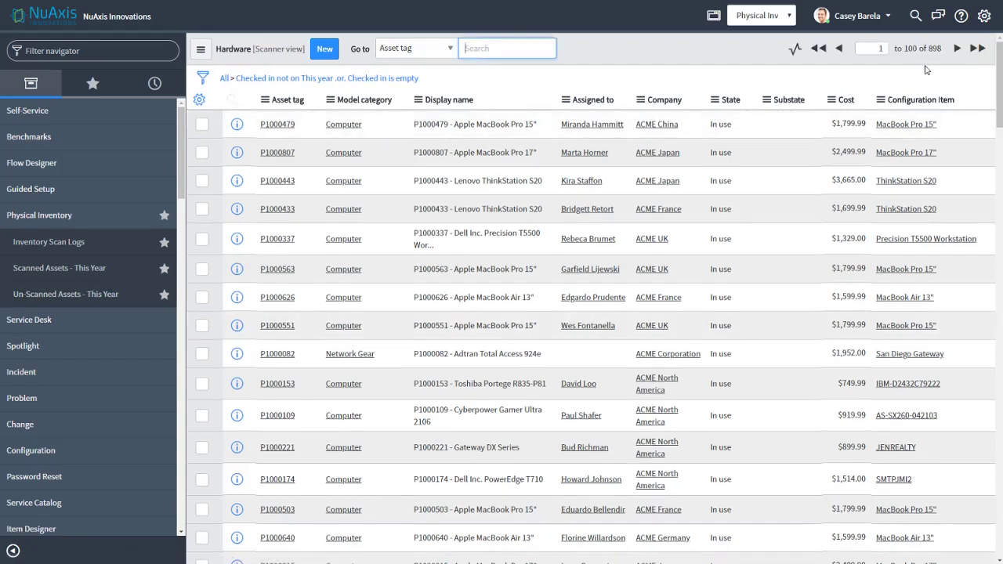
- Reopen asset P1000412 from the Inventory Scan Logs and examine its activities and related lists
left_click(59, 249)
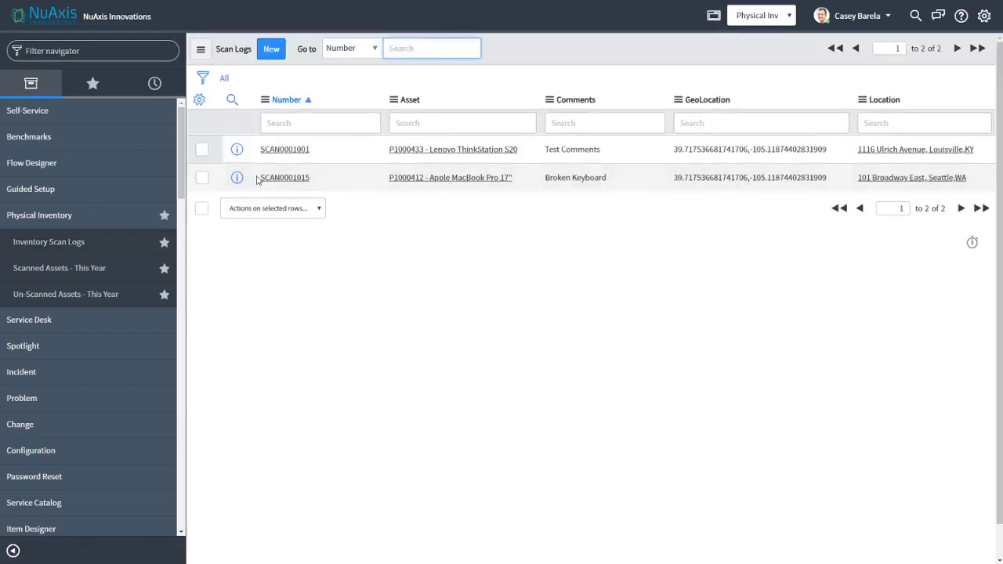
left_click(460, 179)
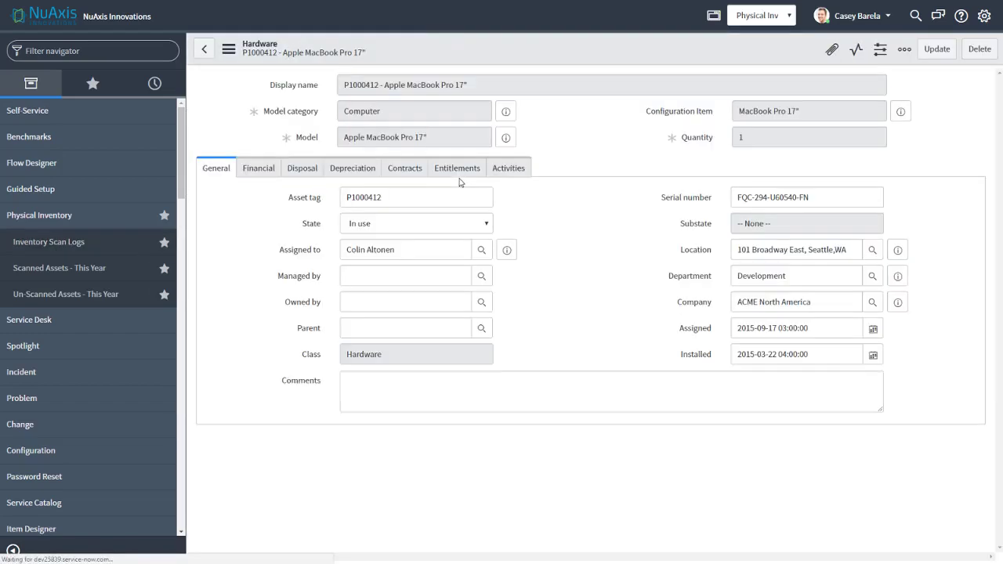
left_click(510, 168)
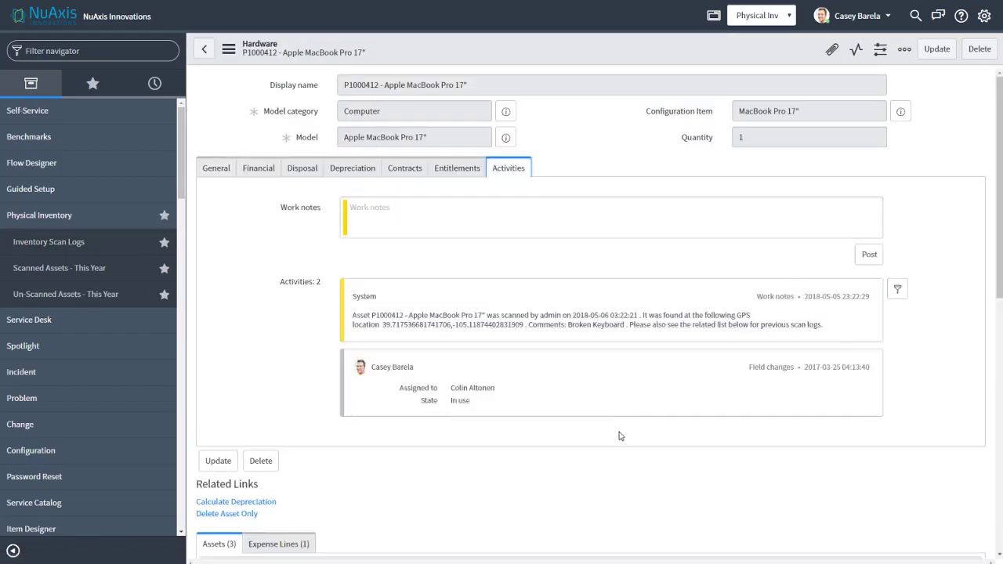
scroll(619, 436, "down", 2)
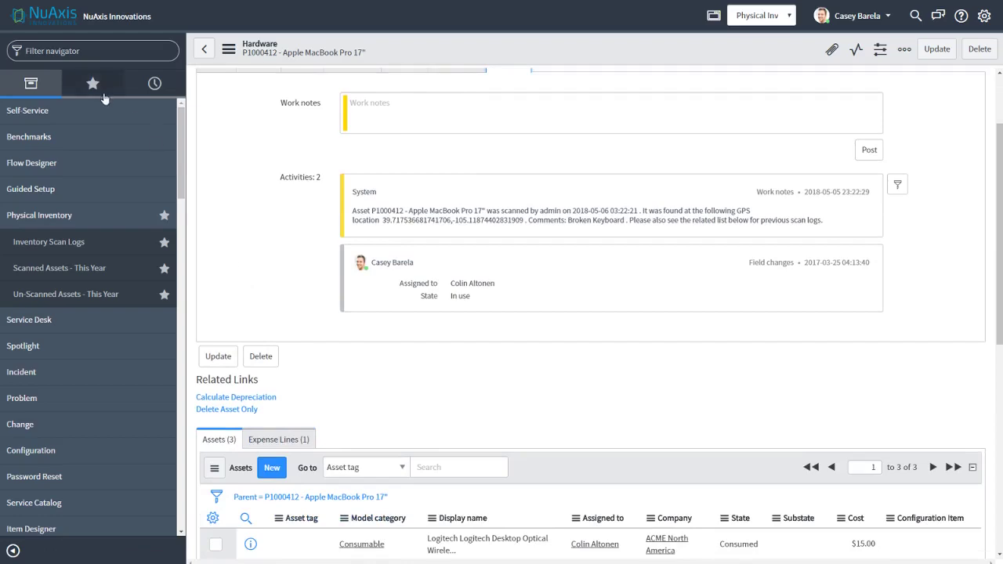
- Open the Physical Inventory application in Studio
left_click(102, 87)
left_click(137, 141)
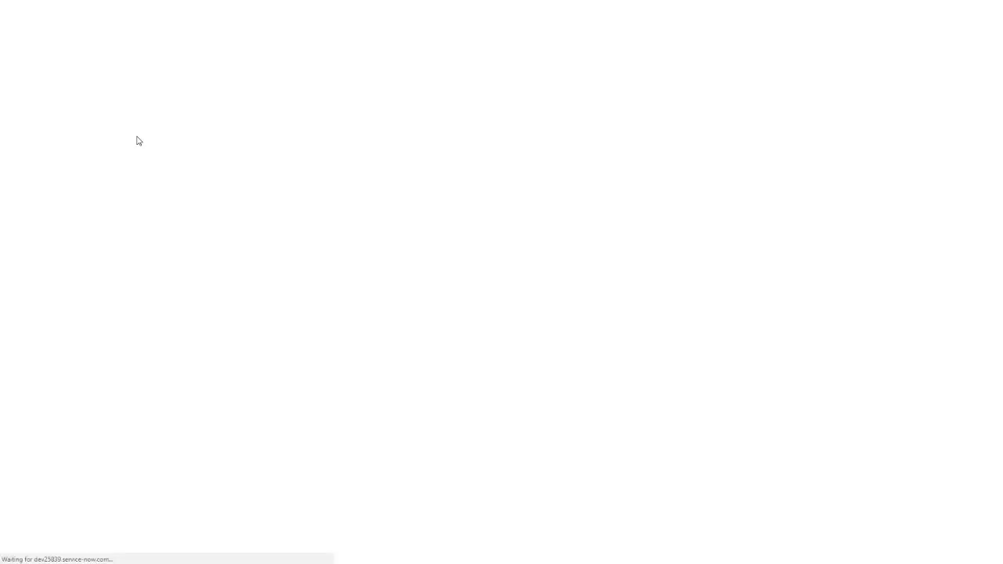
left_click(301, 171)
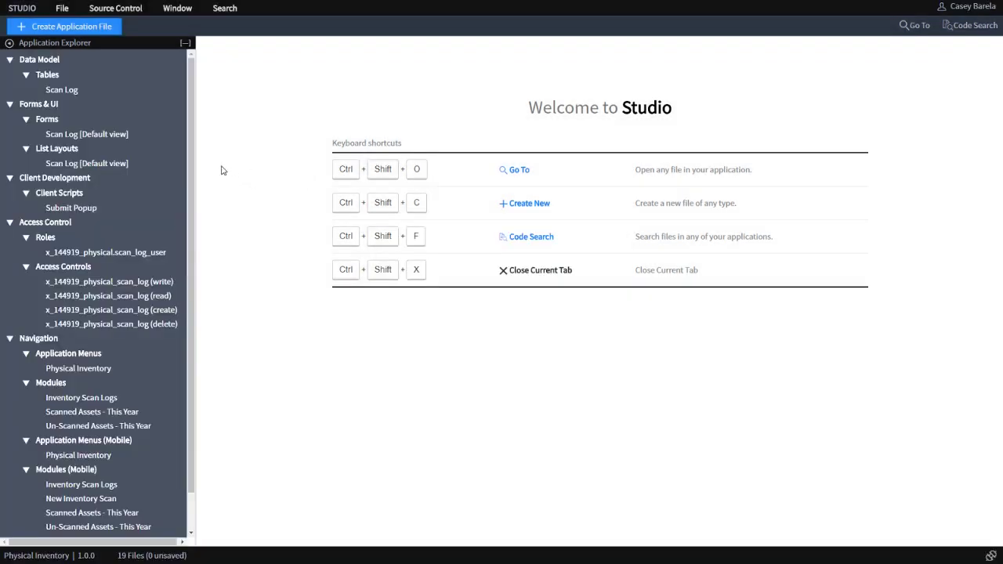
- Create a Related List application file for the Hardware [alm_hardware] table
left_click(114, 28)
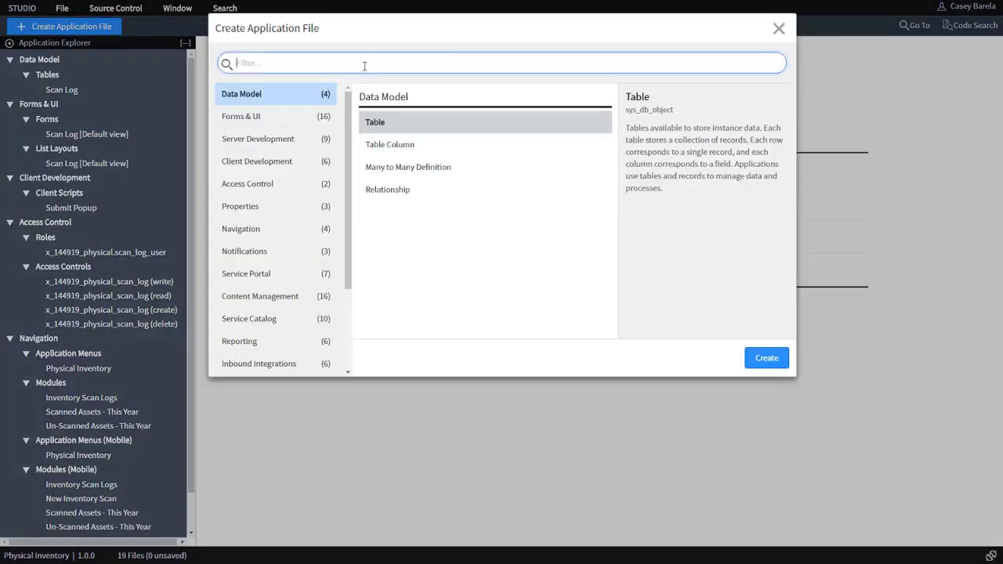
type("related")
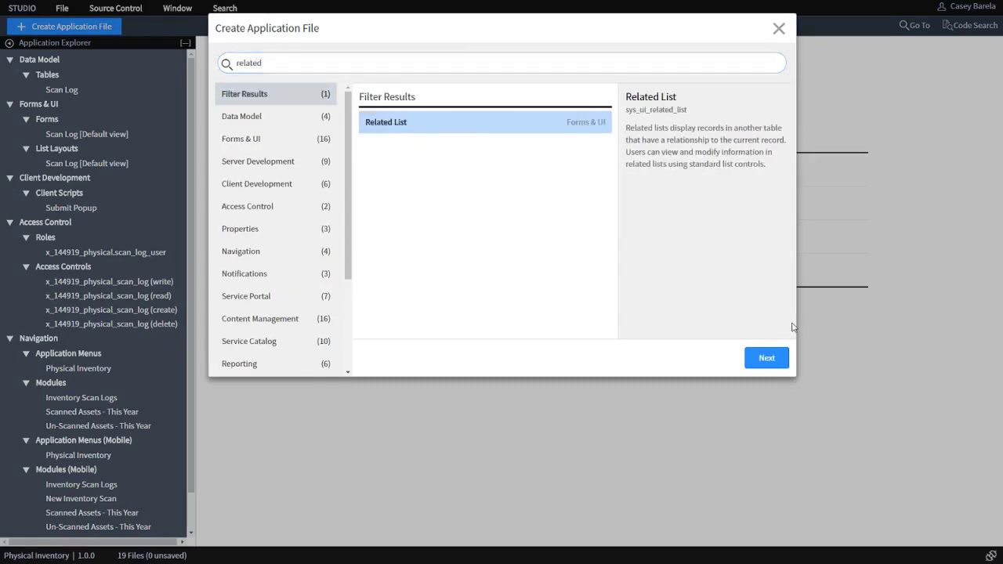
left_click(776, 358)
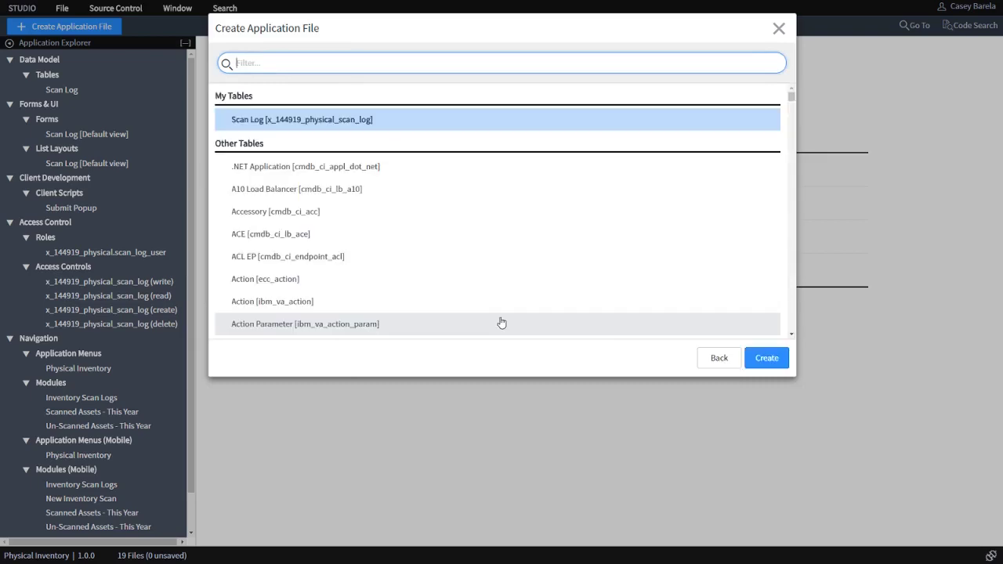
left_click(381, 118)
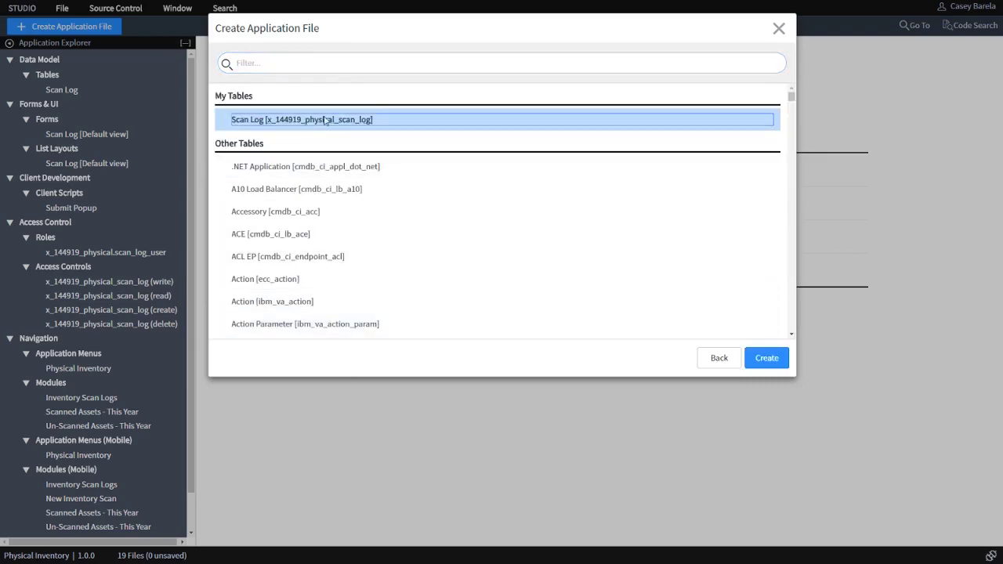
left_click(310, 62)
type("hardware")
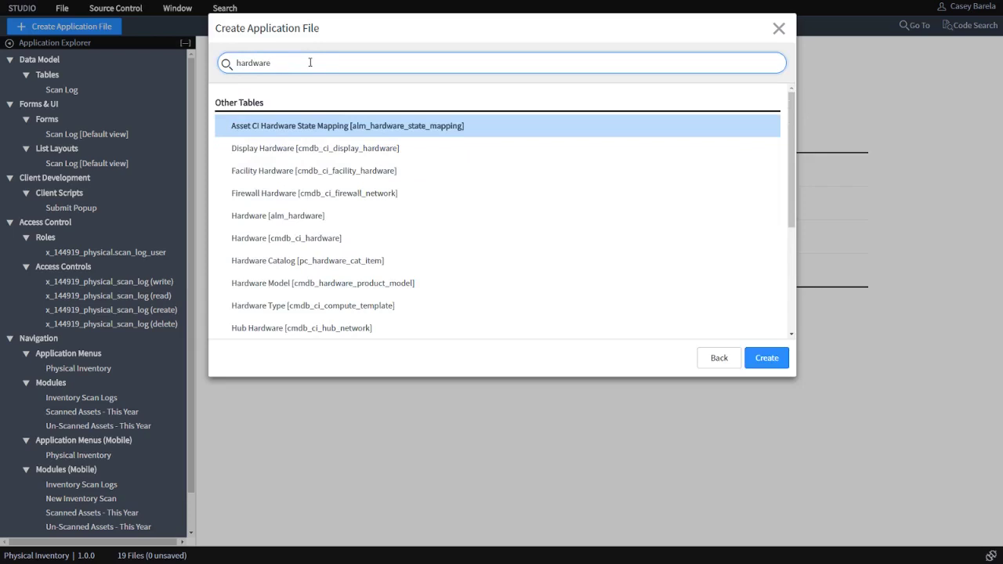
left_click(280, 218)
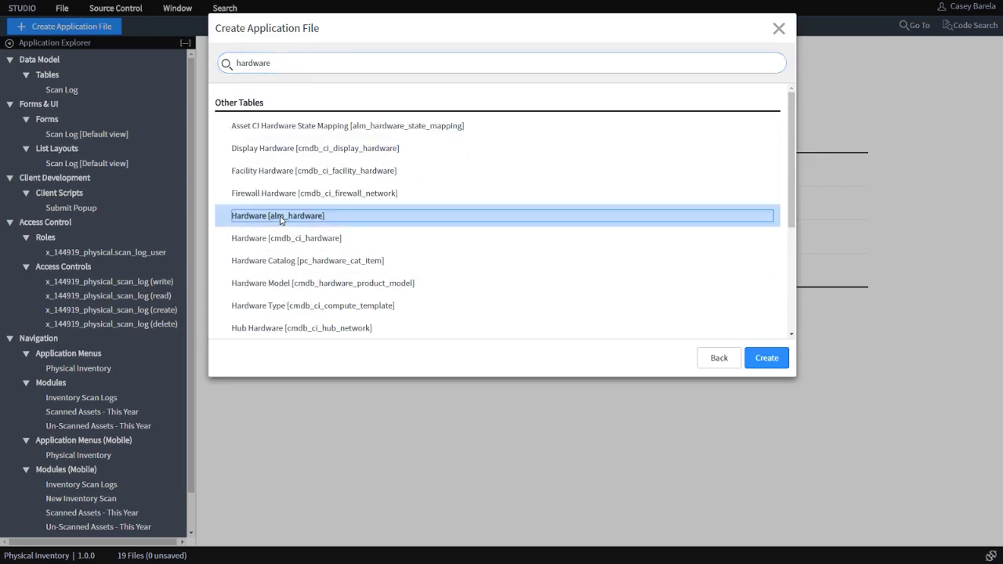
left_click(776, 358)
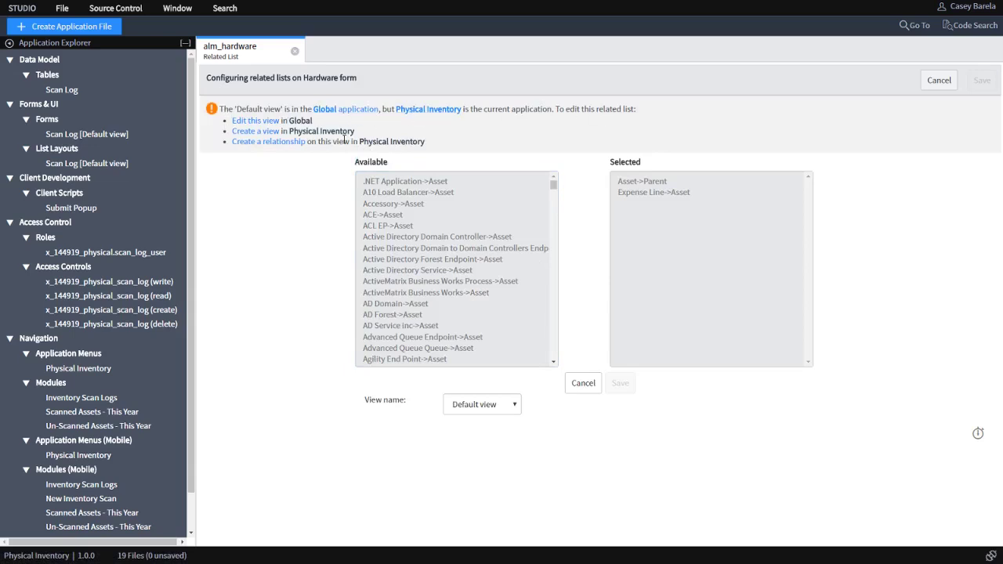
- Create a view named "scanner" in Physical Inventory for the Hardware form's related lists
left_click(275, 133)
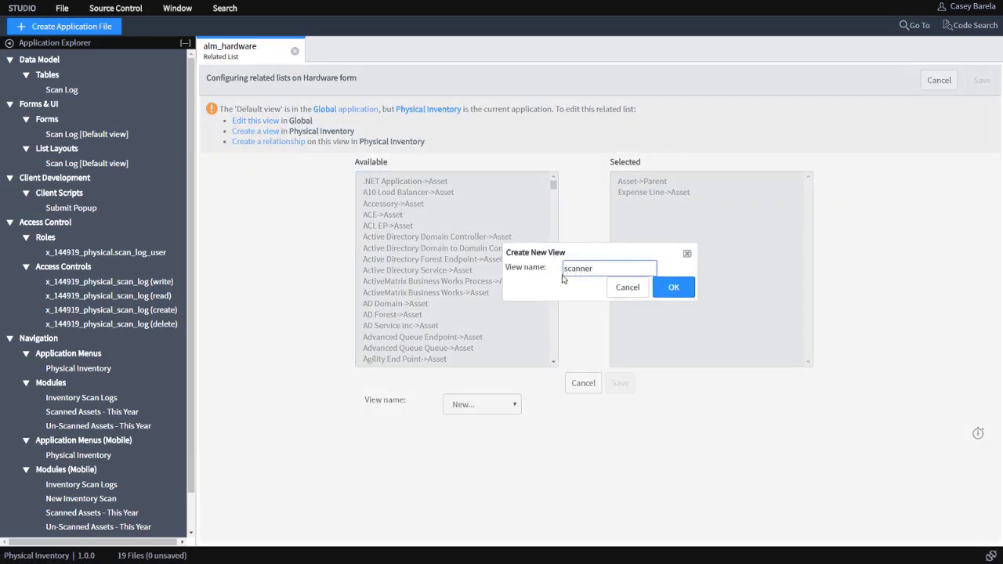
left_click(672, 287)
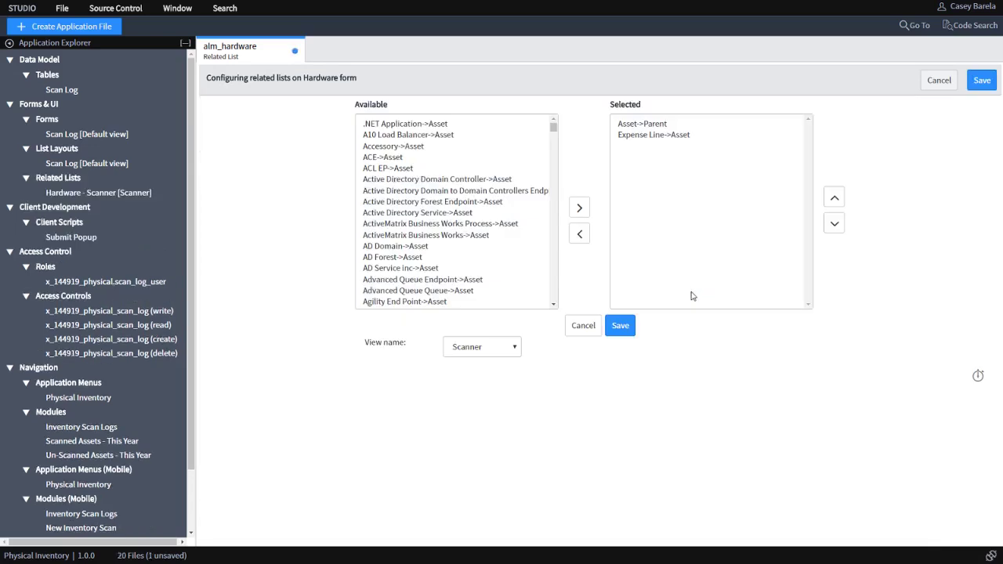
- Add Scan Log->Asset to the selected related lists of the Hardware form's Scanner view and save the configuration
left_click(464, 202)
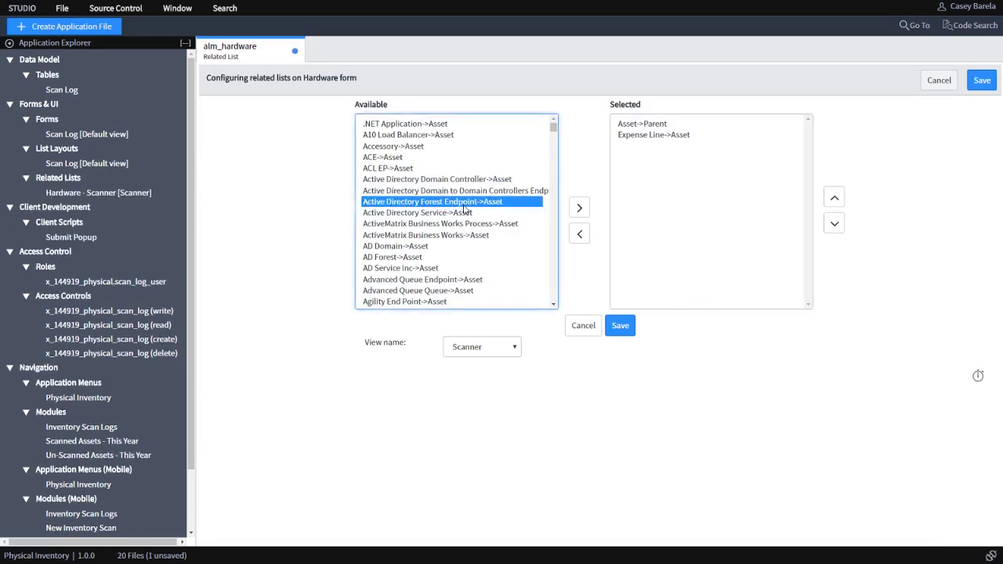
type("sc")
scroll(554, 305, "down", 1)
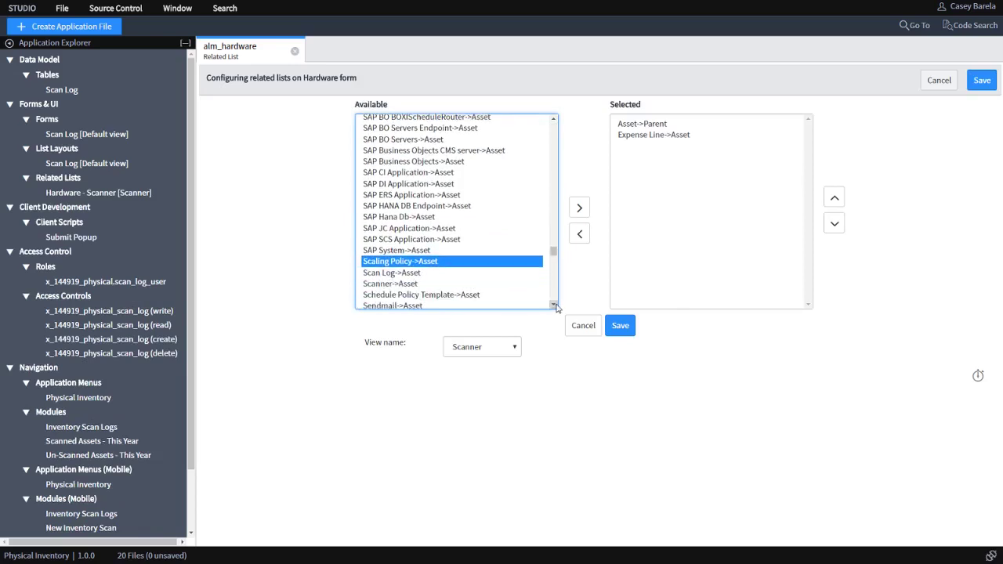
left_click(398, 274)
double_click(398, 274)
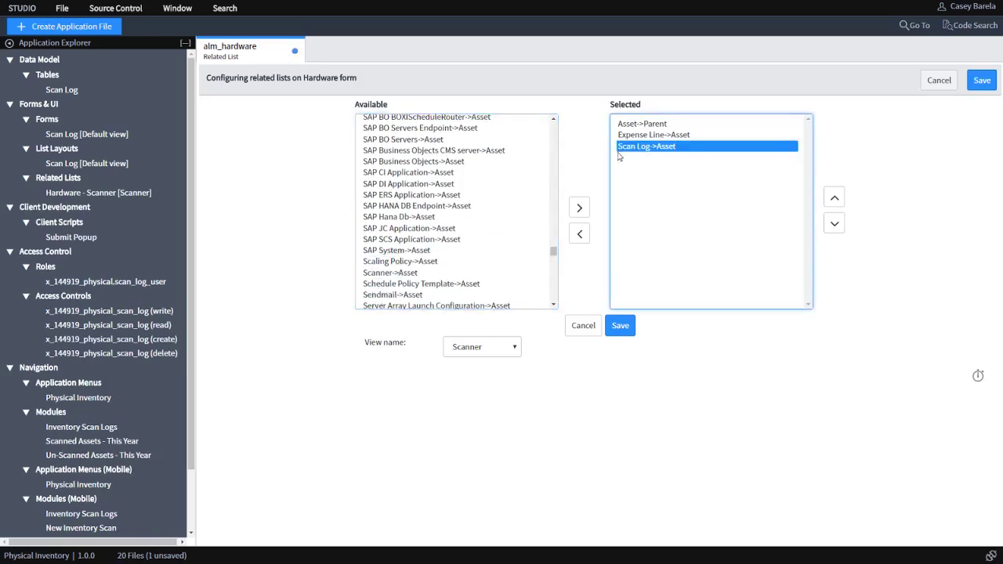
left_click(621, 325)
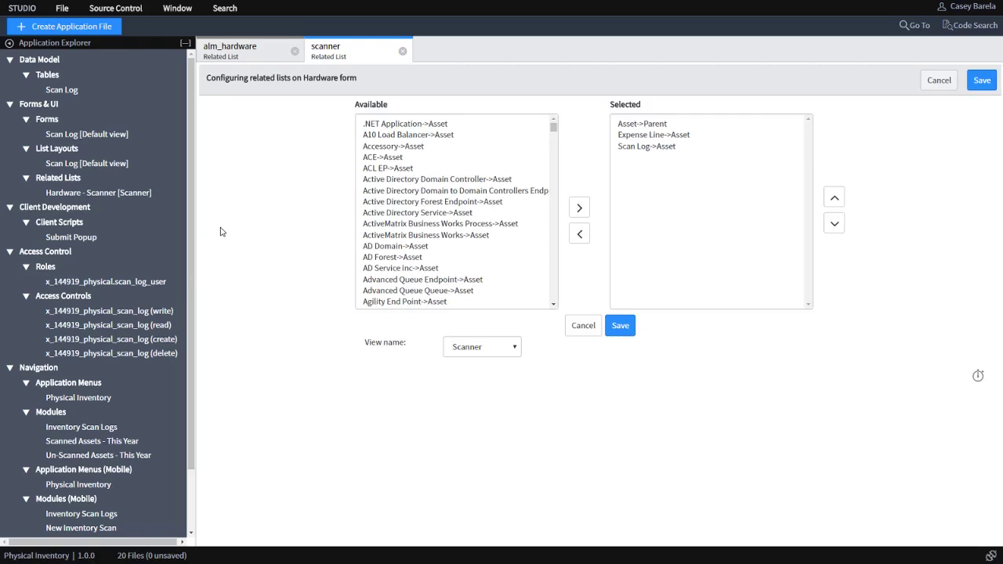
- Return to the P1000412 Hardware record, reload its form and check which views are available
key("F11")
left_click(49, 7)
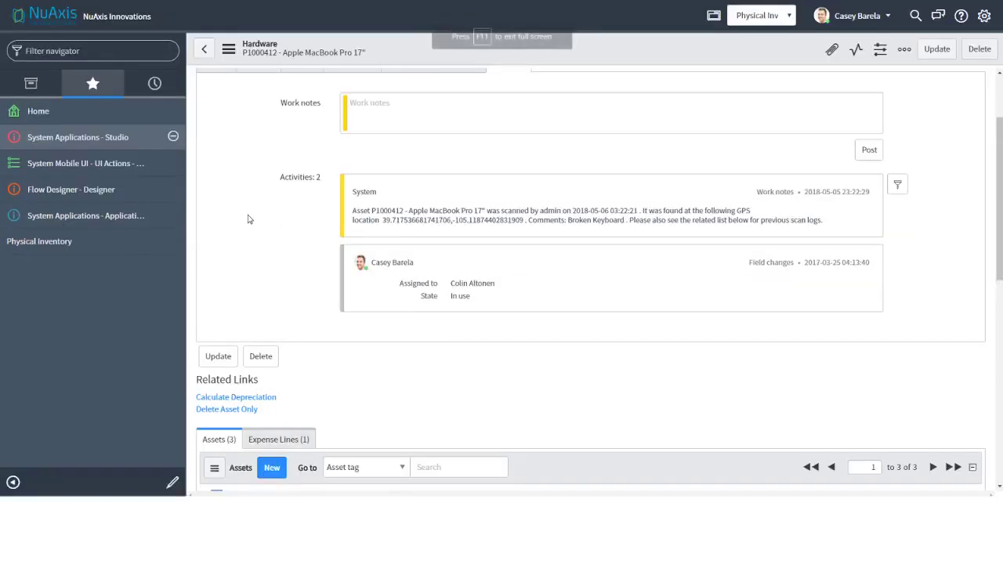
key("F11")
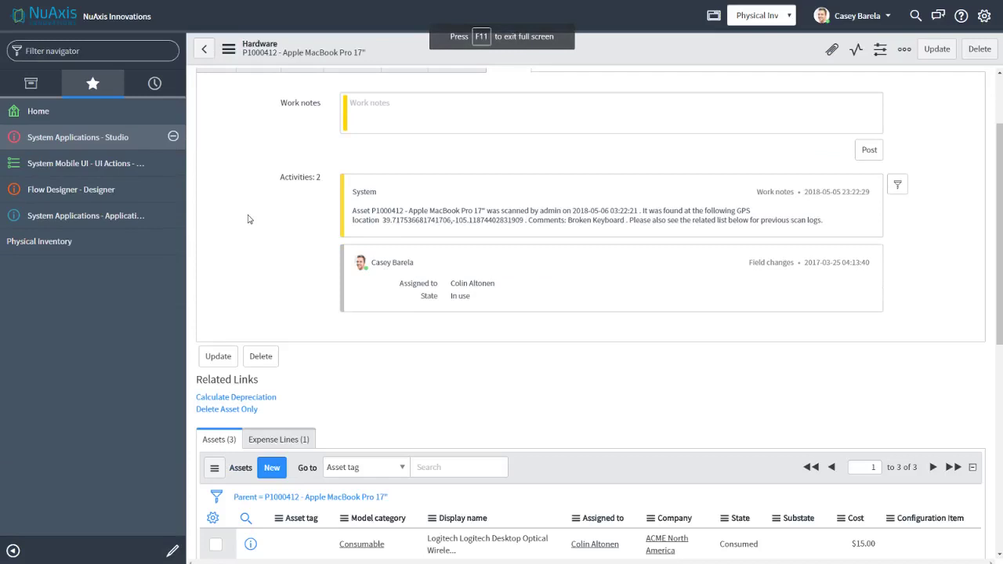
right_click(391, 50)
left_click(441, 259)
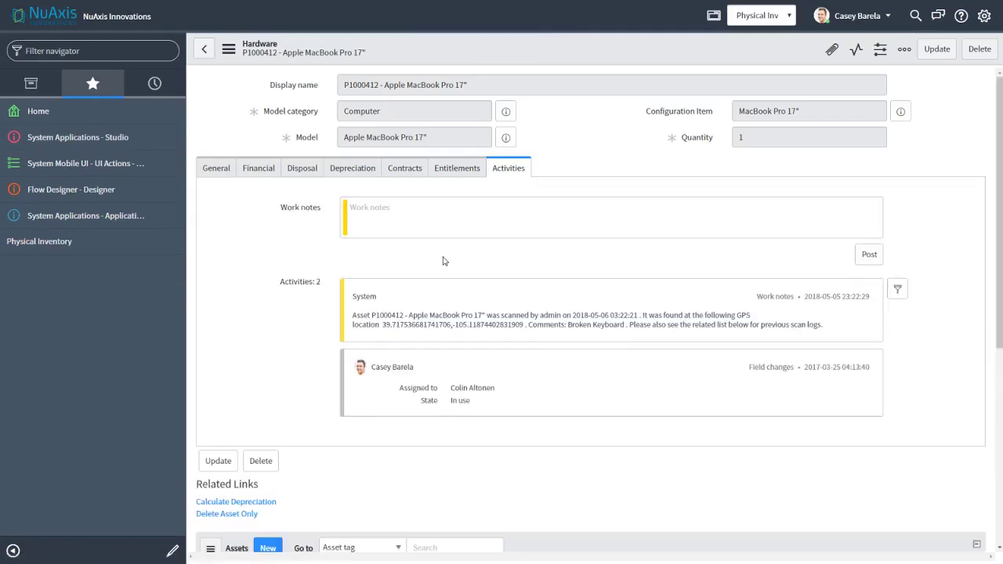
scroll(427, 374, "down", 2)
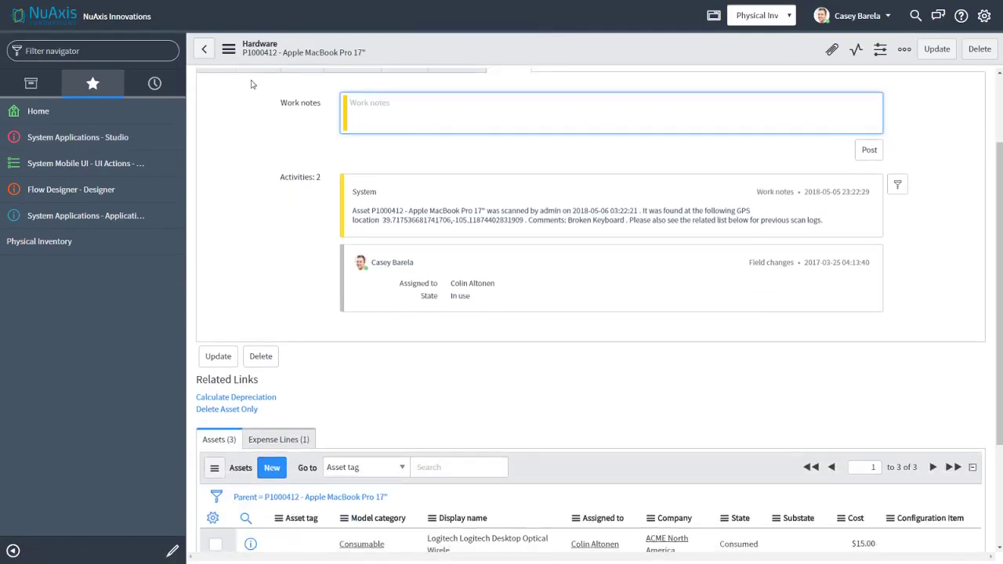
left_click(230, 50)
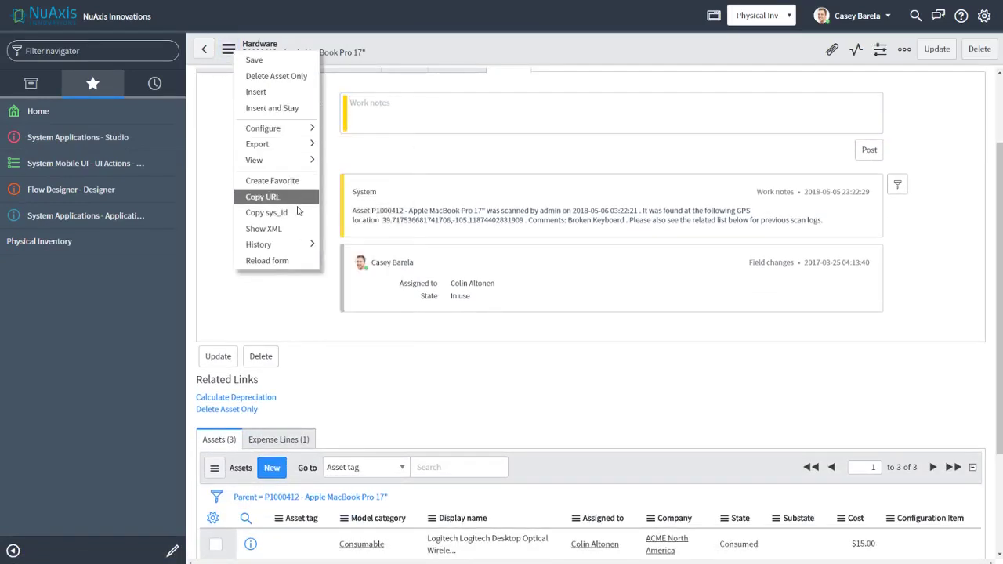
mouse_move(285, 162)
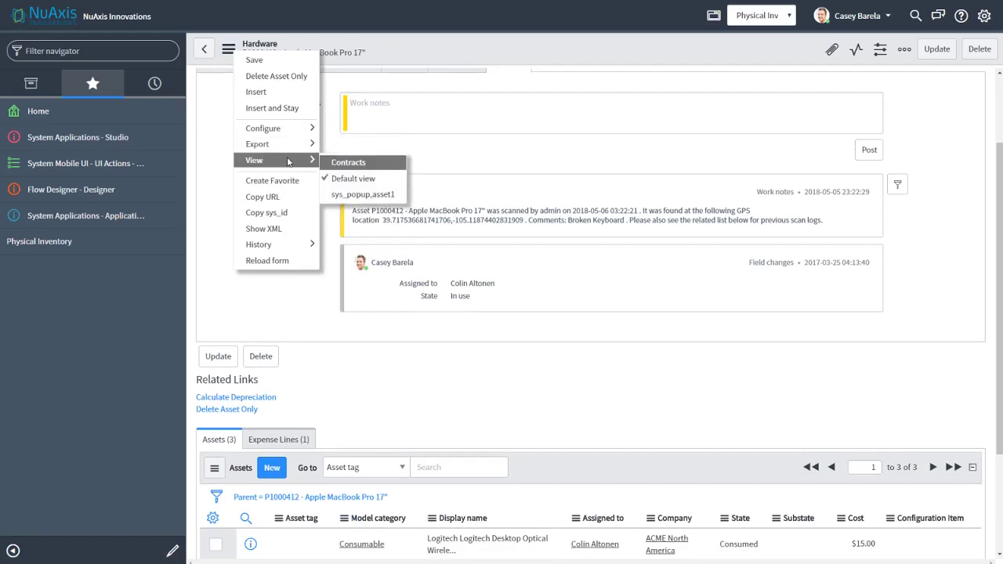
left_click(217, 151)
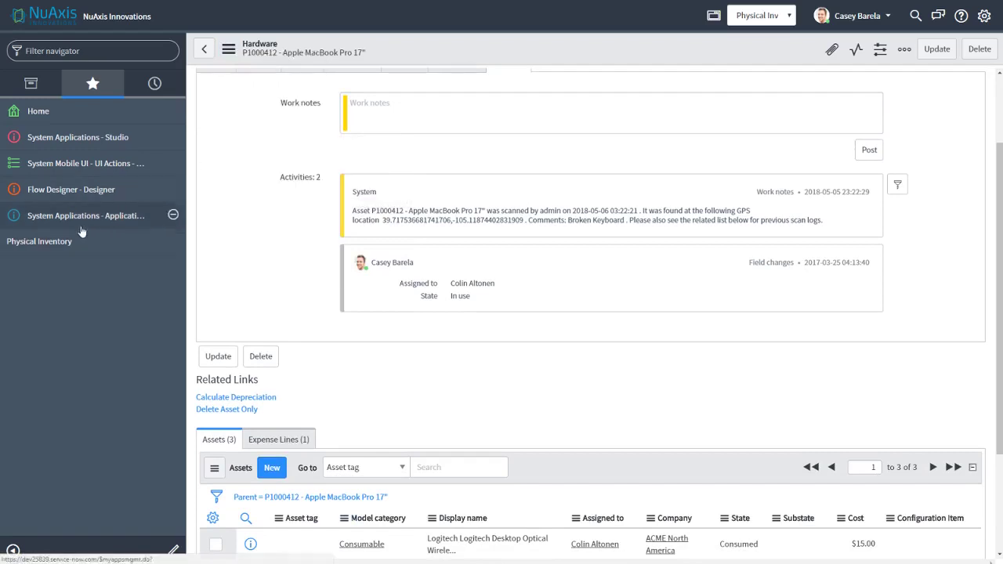
- Open asset P1000412 from Scanned Assets - This Year and examine its Scan Logs related list and the scan work note
left_click(33, 83)
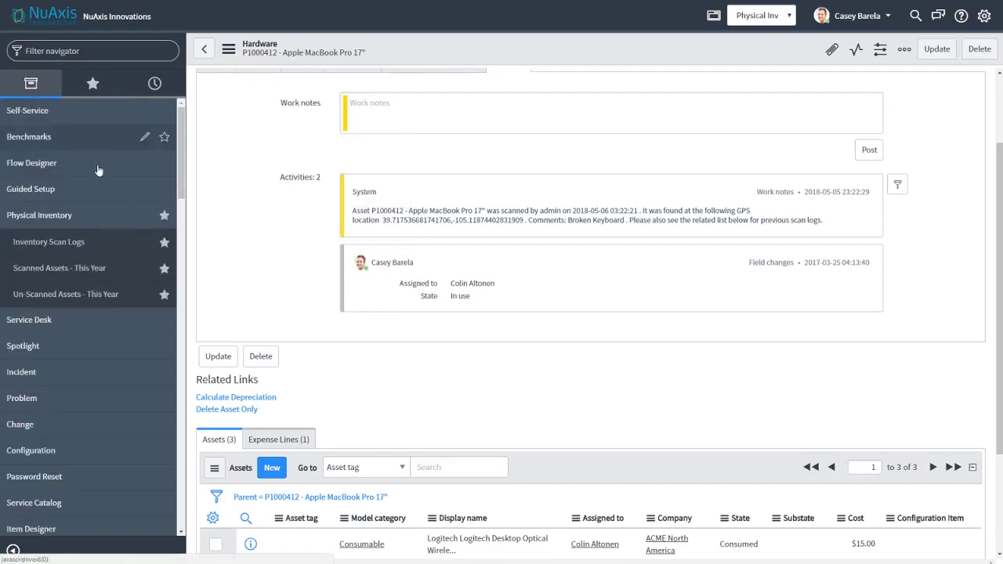
left_click(84, 269)
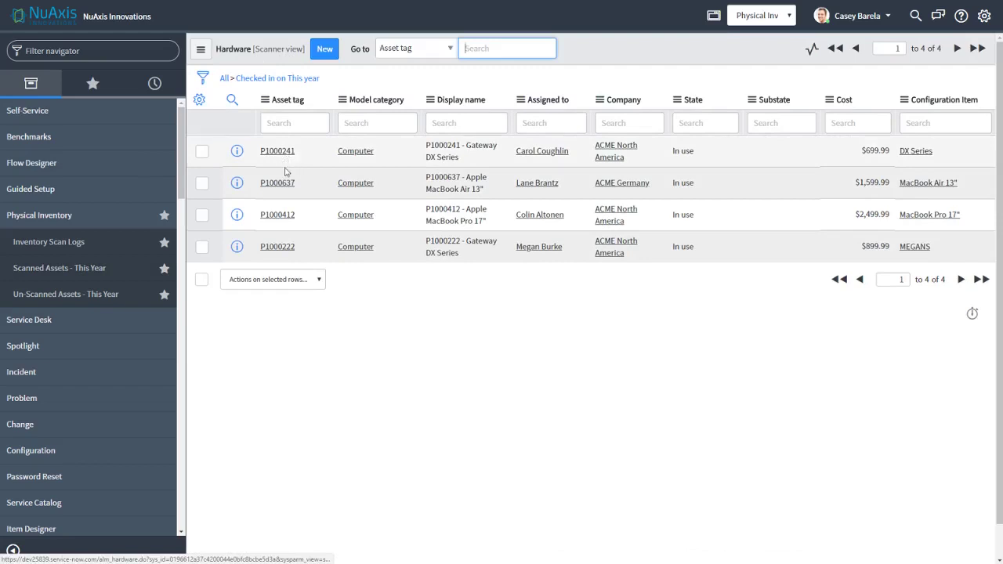
left_click(282, 216)
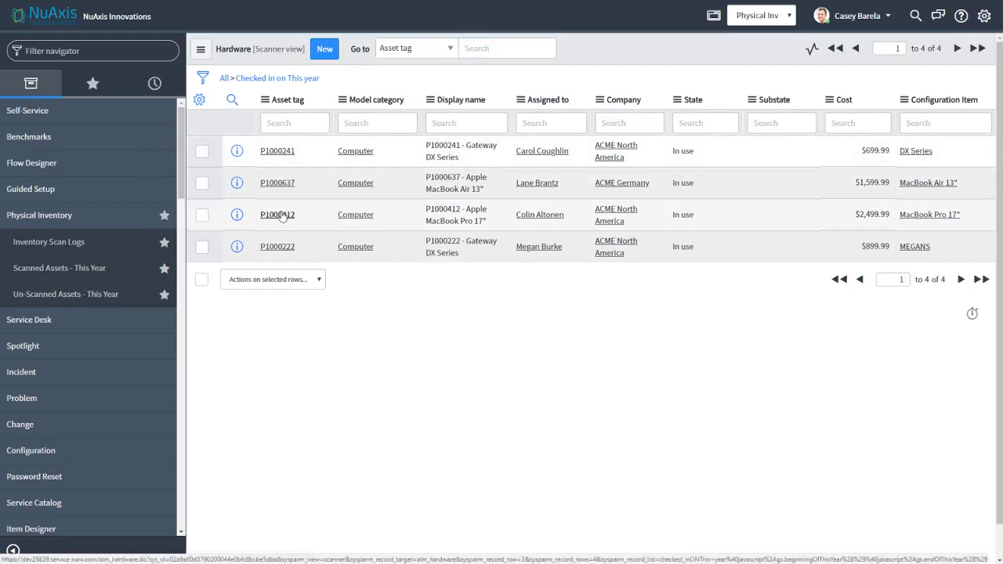
scroll(283, 215, "down", 3)
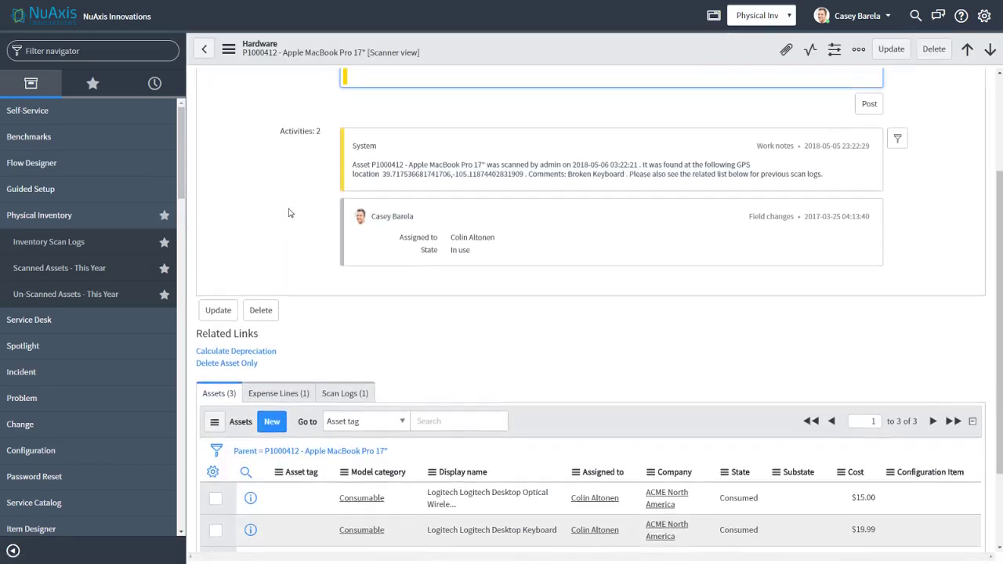
left_click(358, 389)
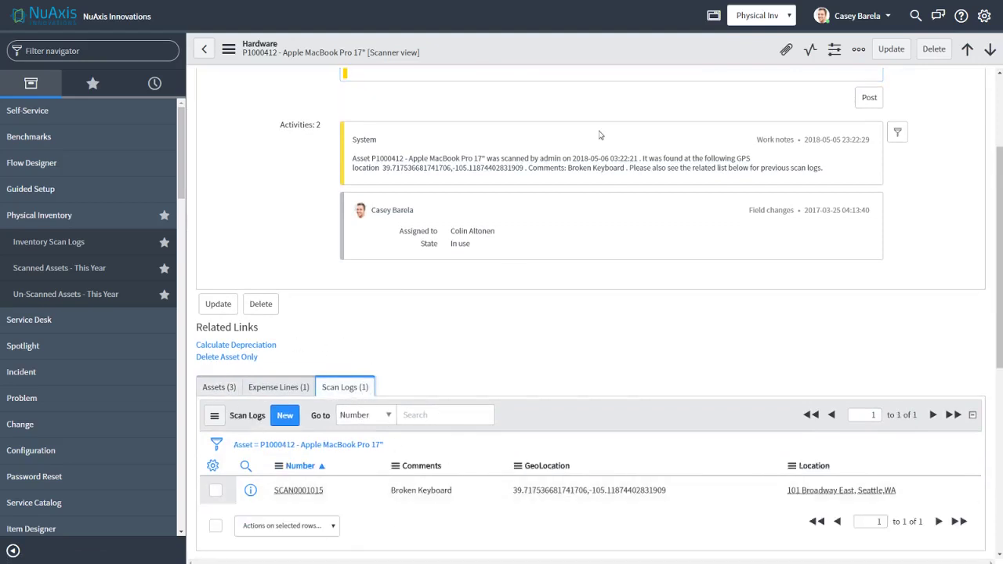
left_click_drag(629, 170, 855, 173)
left_click(843, 178)
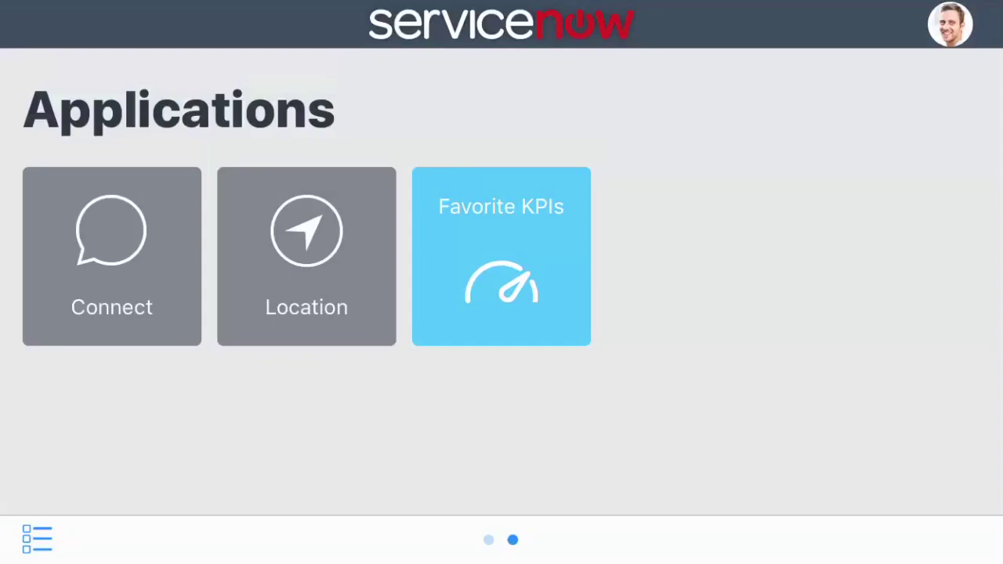
- In the ServiceNow mobile app, start a New Inventory Scan and scan the barcode to select asset P1000222 - Gateway DX Series
left_click(38, 539)
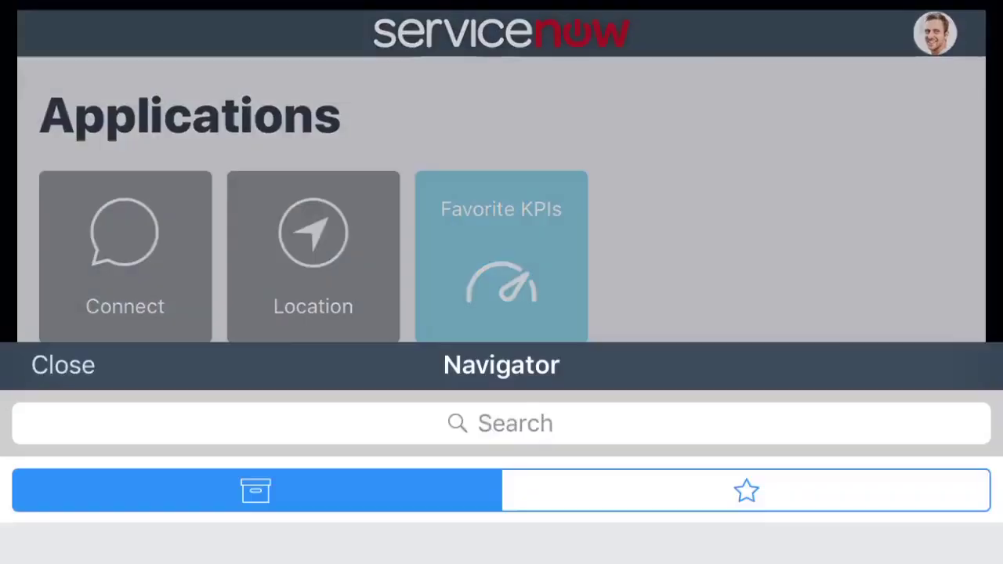
scroll(502, 376, "down", 1)
scroll(502, 392, "down", 3)
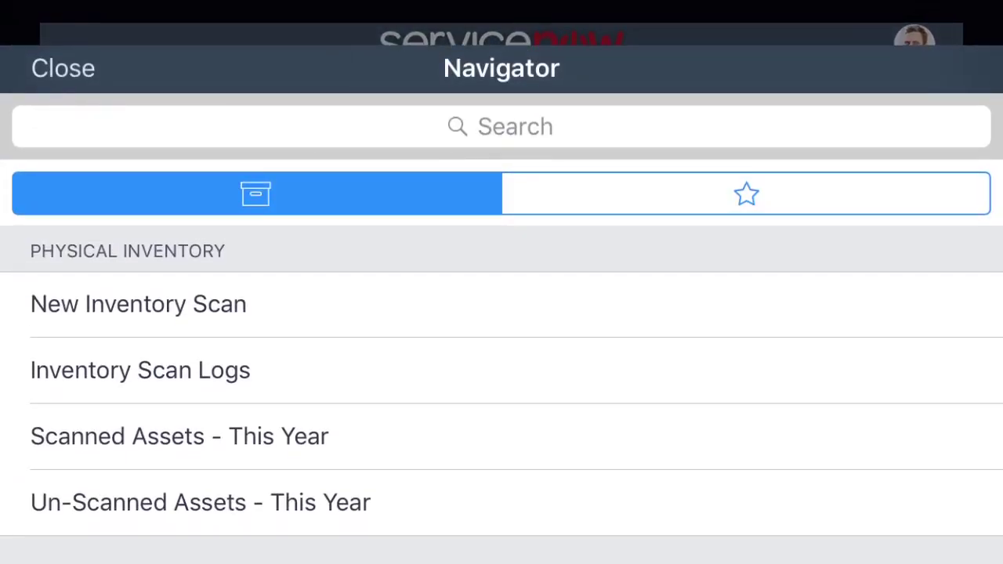
left_click(138, 304)
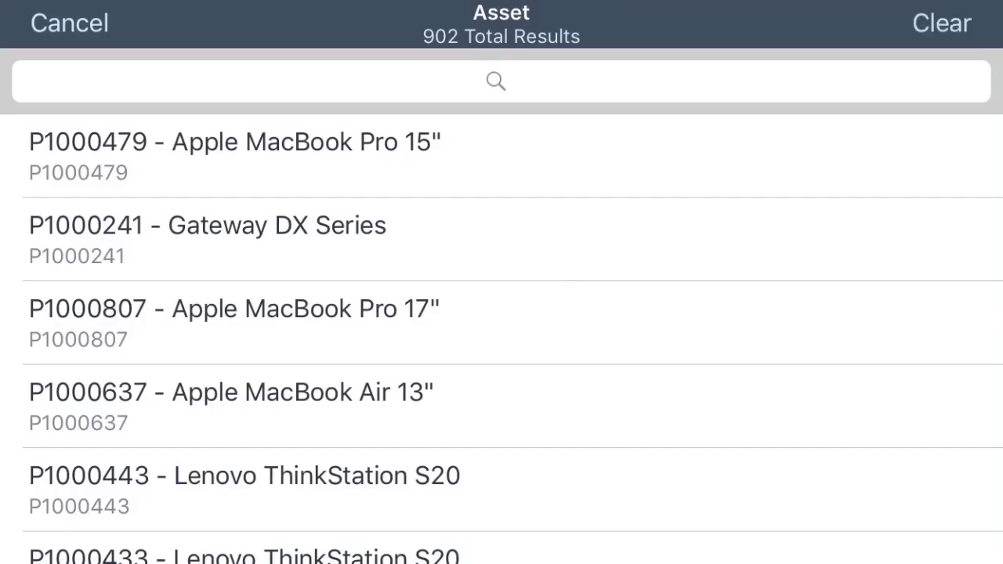
left_click(501, 82)
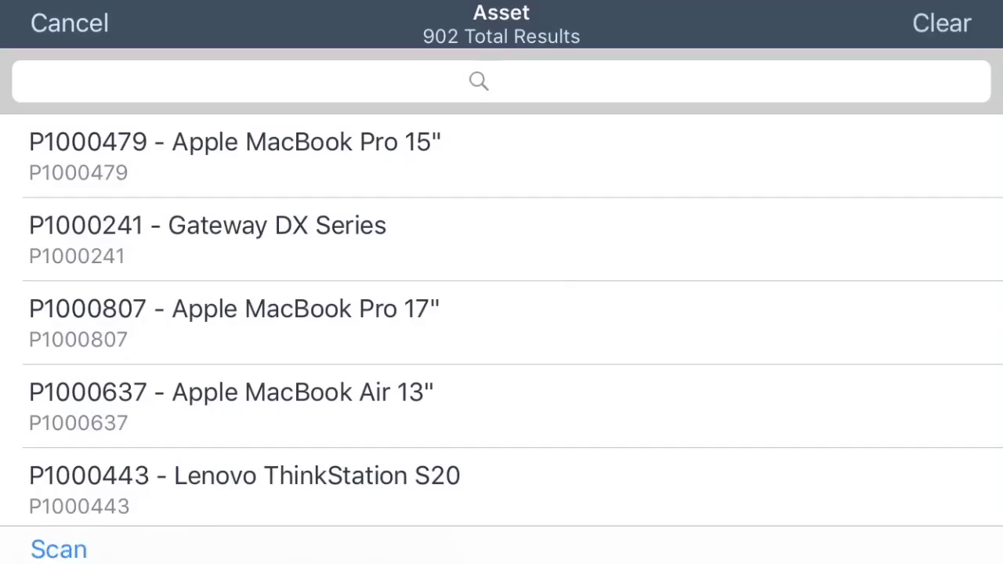
left_click(59, 296)
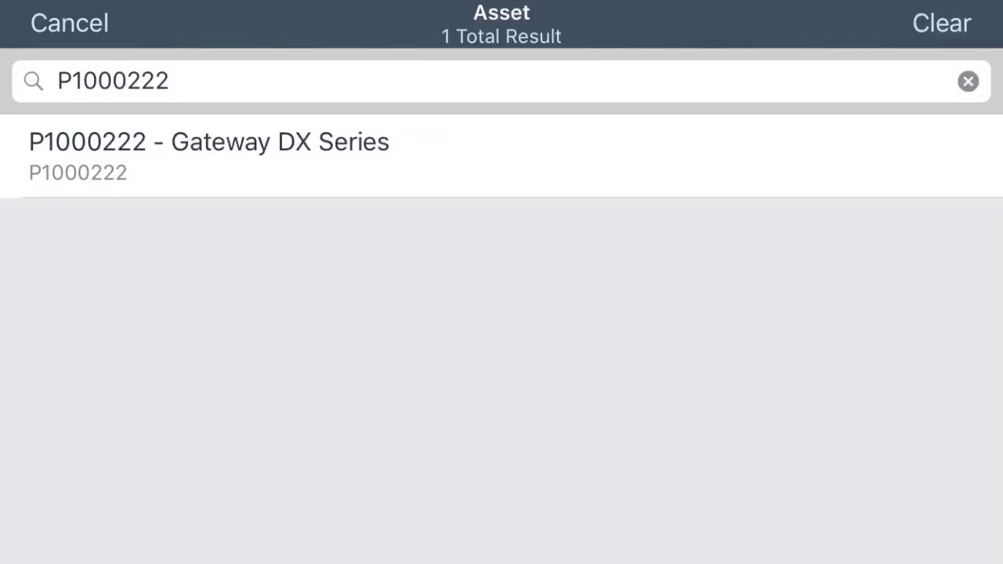
left_click(502, 156)
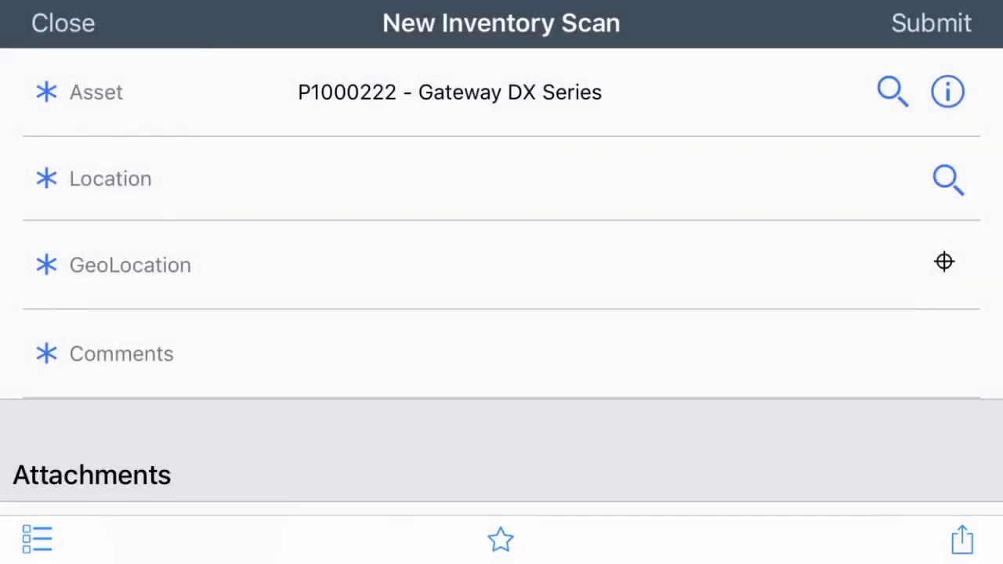
- Set the inventory scan's location to the East Harvard Avenue site in Denver and capture the device's current GPS position as its GeoLocation
left_click(948, 178)
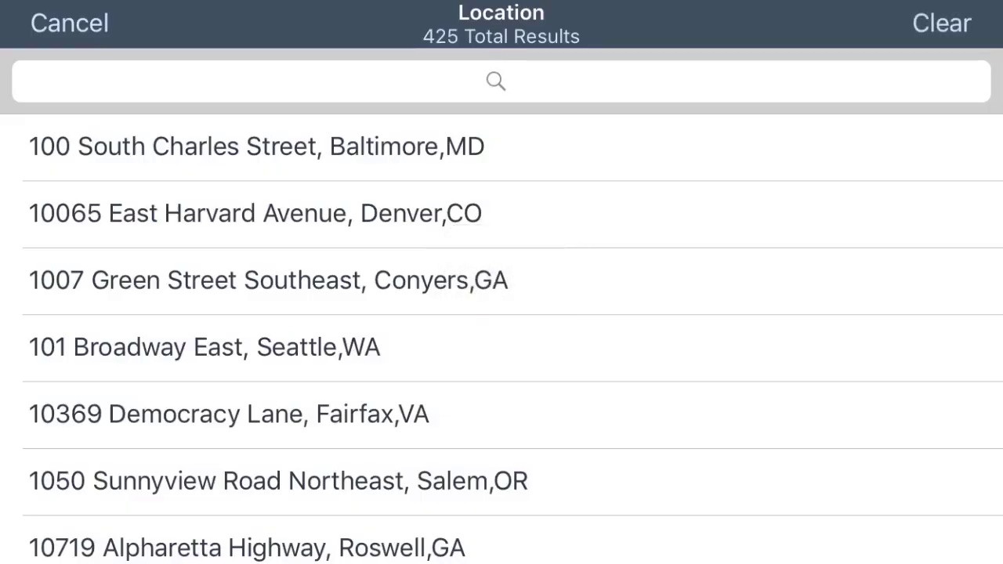
left_click(254, 213)
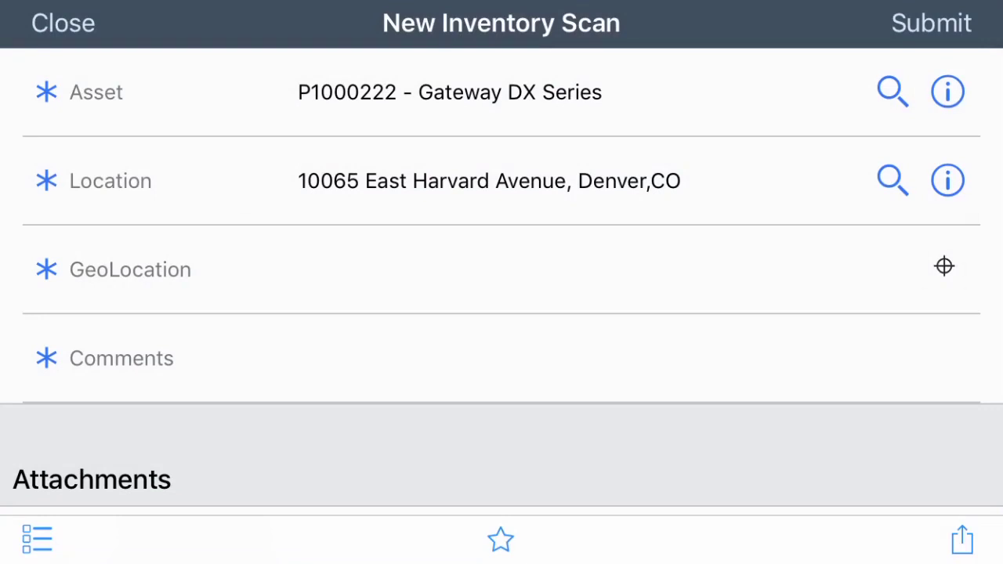
left_click(944, 265)
- Enter "Broken Keyboard. It has missing keys." as the inventory scan's comments
left_click(627, 358)
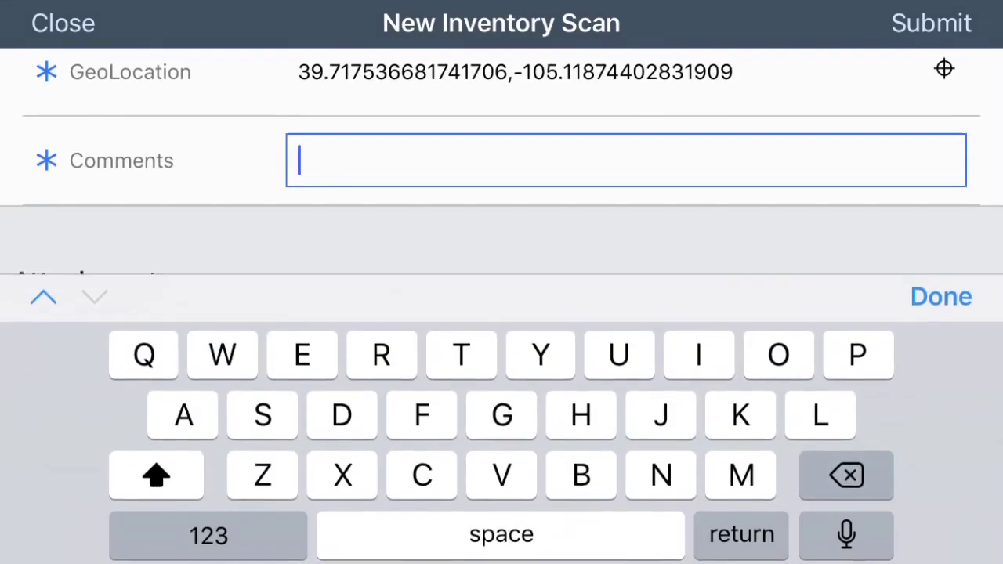
type("Bro")
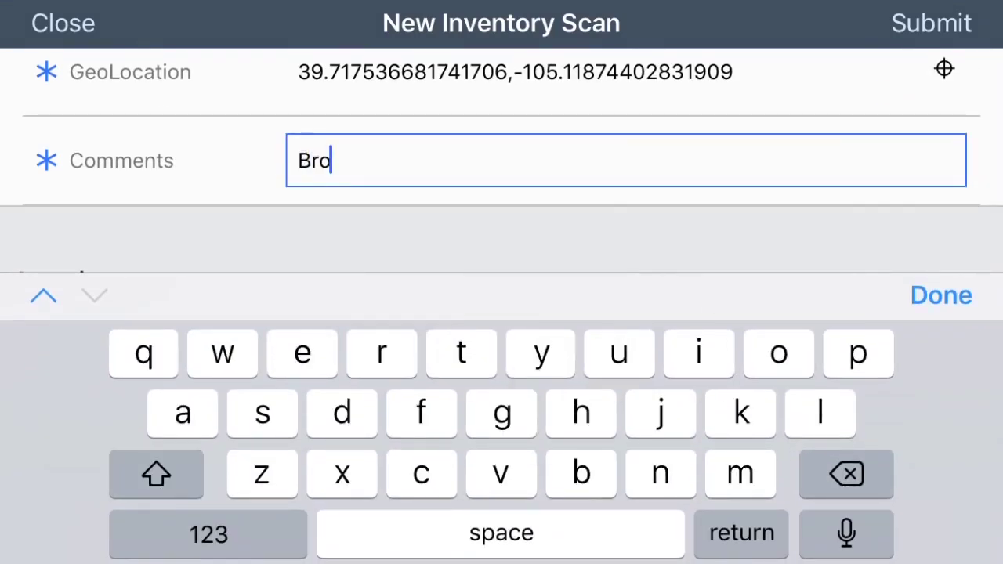
type("ken ")
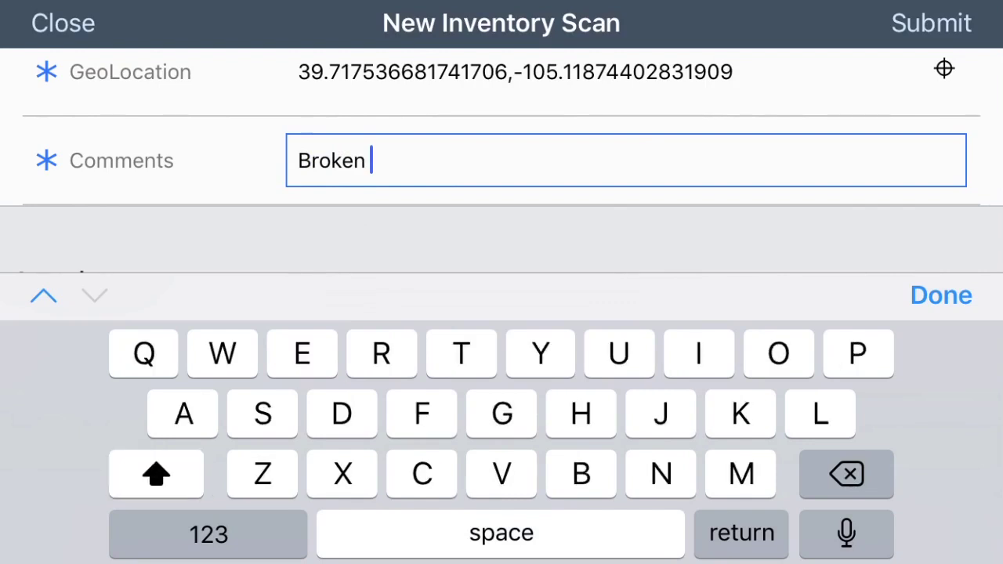
type("Keyb")
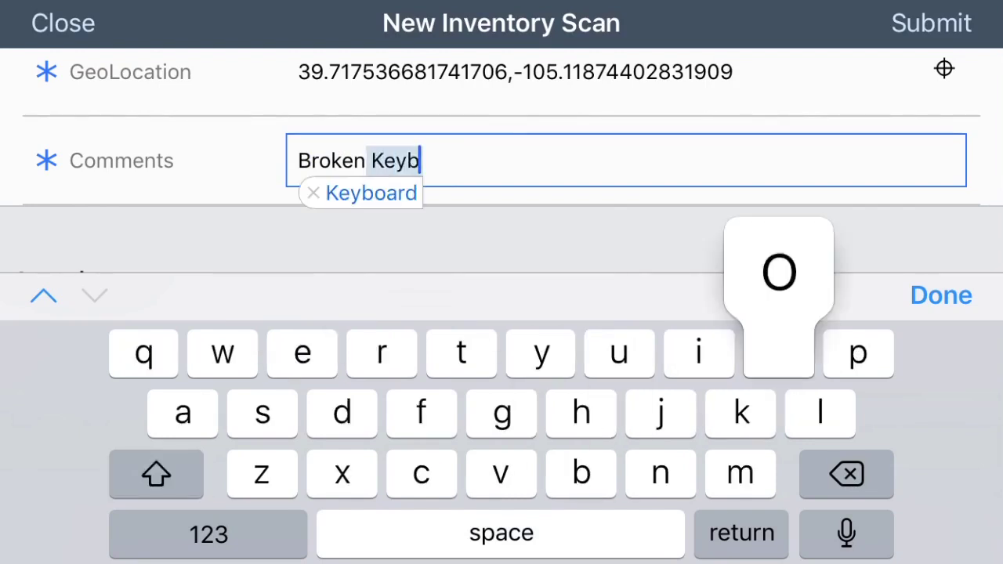
type("oard")
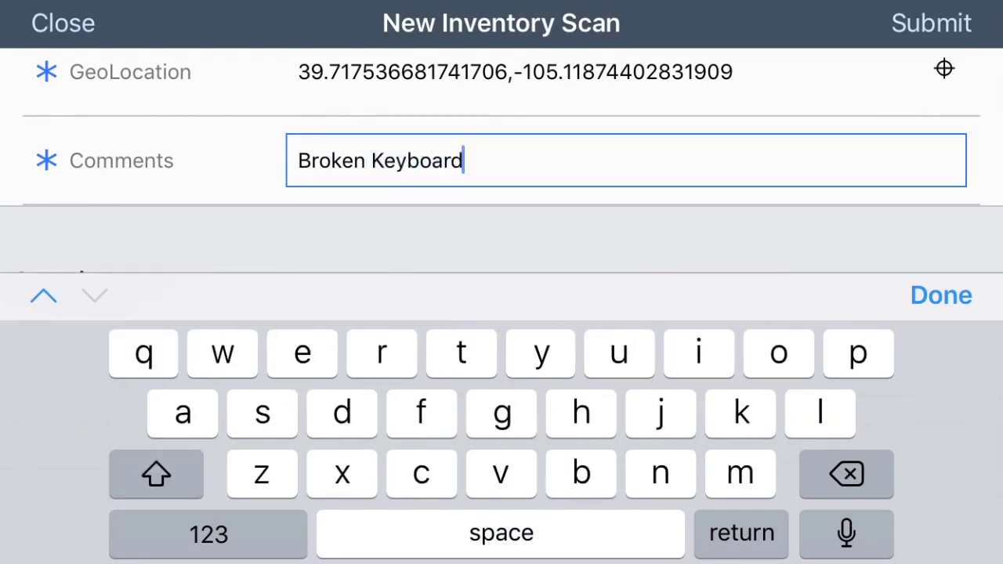
type(". It h")
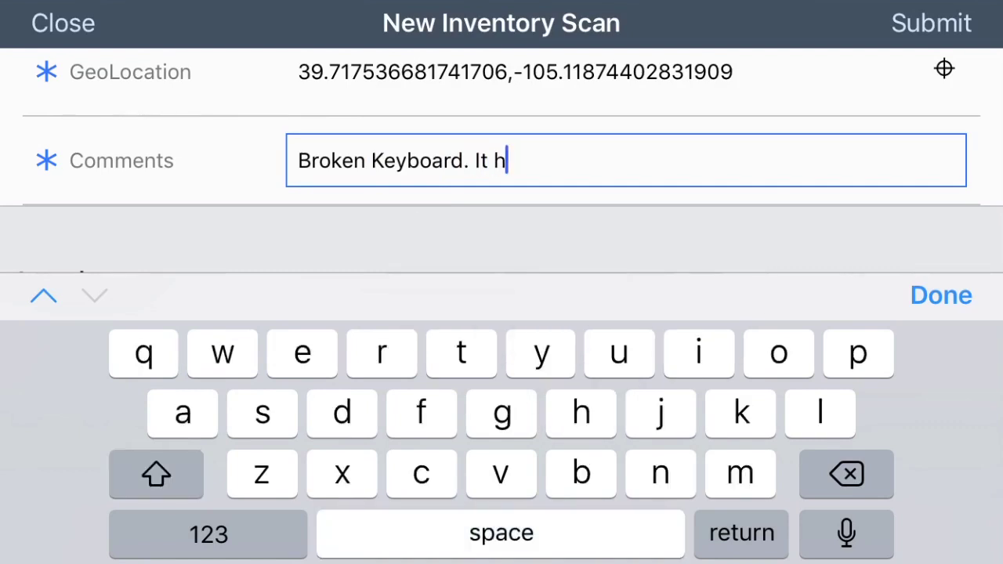
type("as miss")
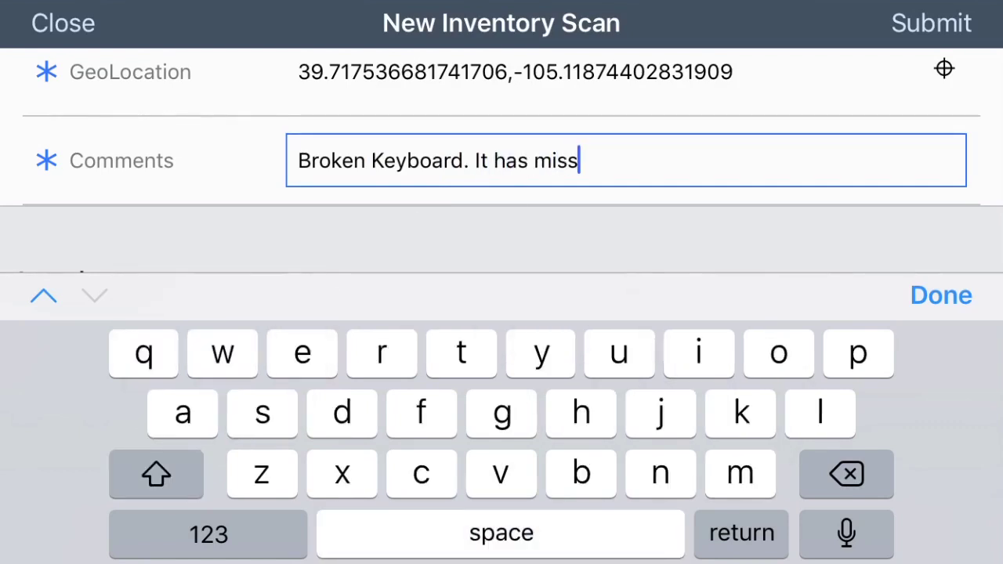
type("ing keys")
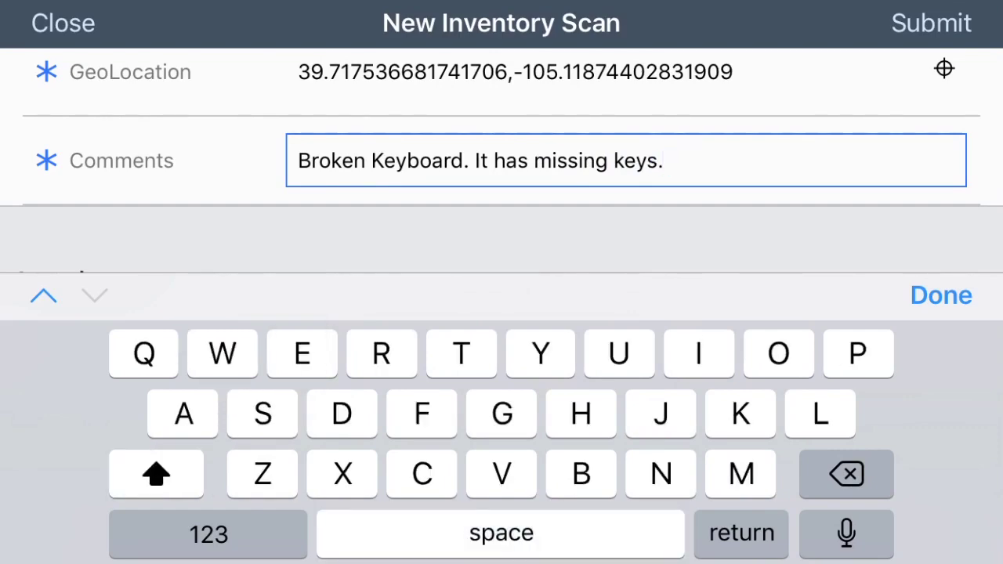
left_click(941, 296)
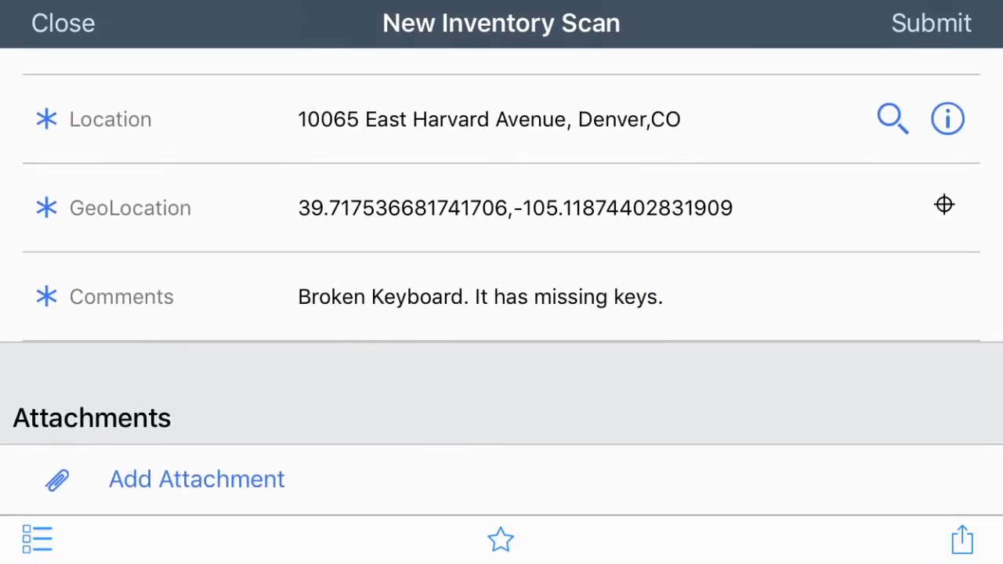
- Take a photo of the broken keyboard and attach it to the inventory scan at Medium (360 x 480) size
left_click(196, 478)
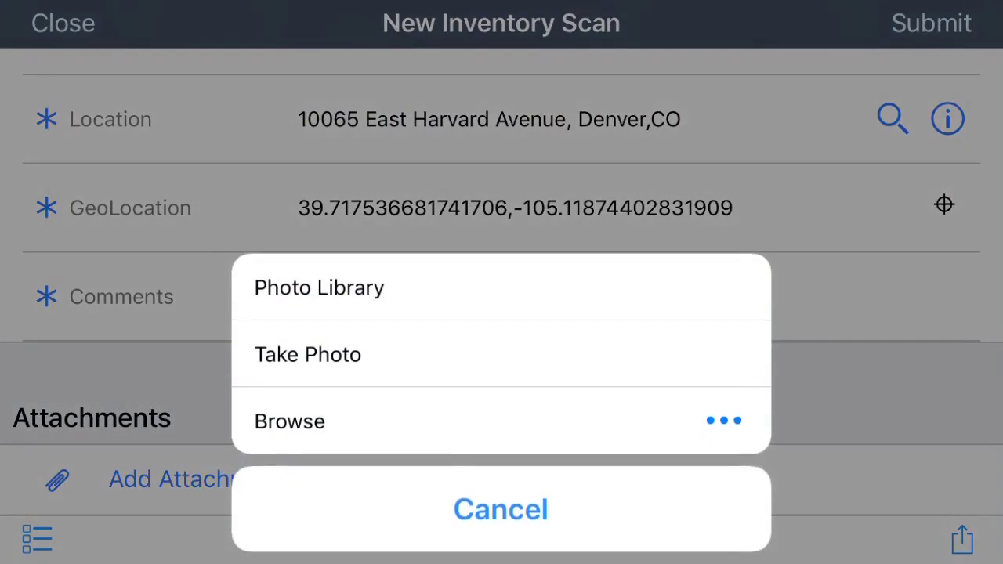
left_click(308, 368)
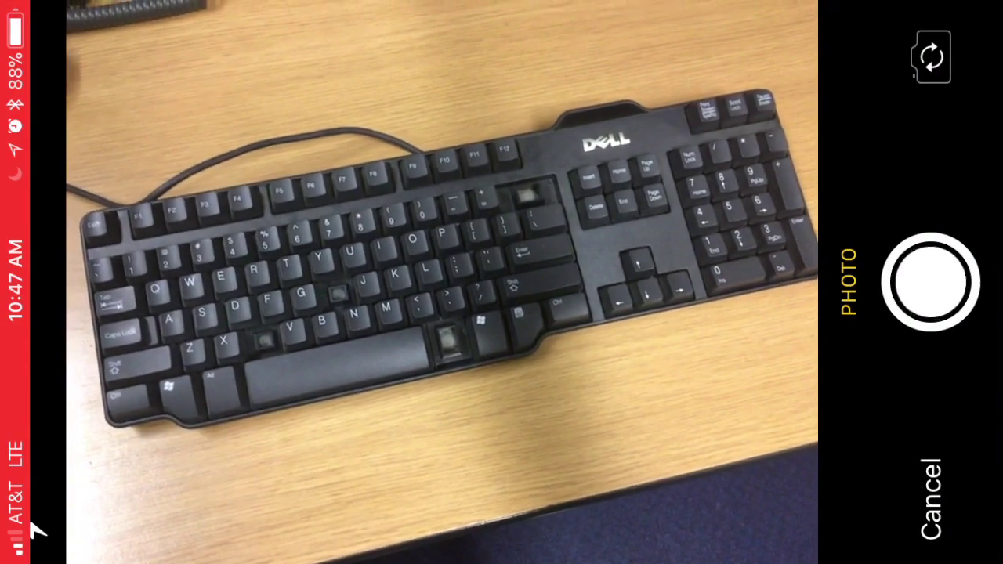
left_click(930, 282)
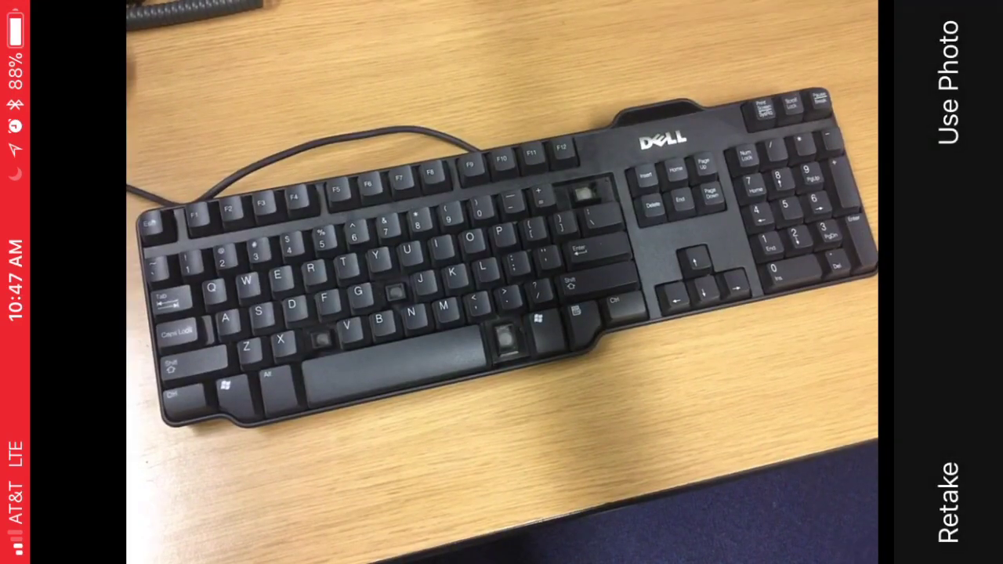
left_click(949, 82)
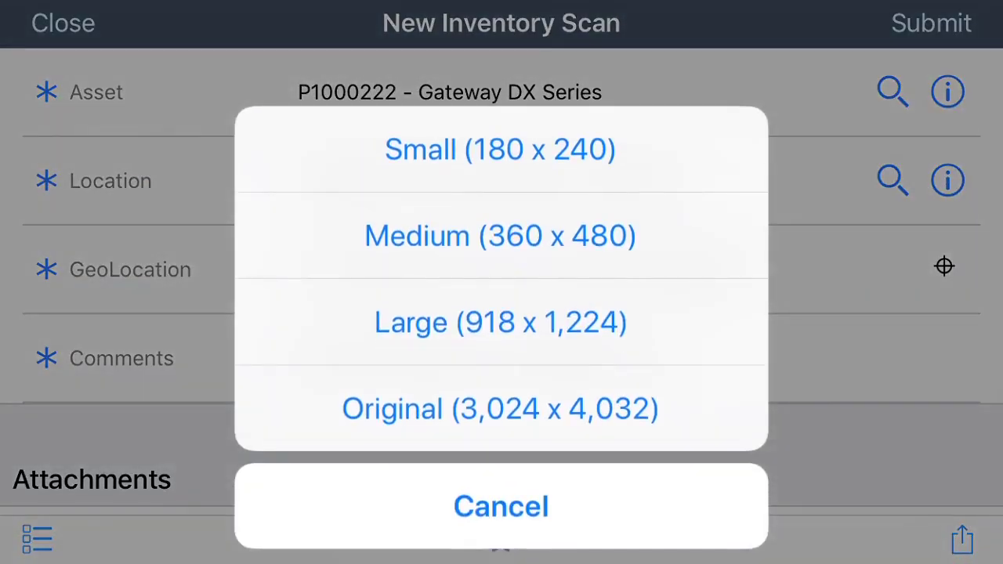
left_click(500, 235)
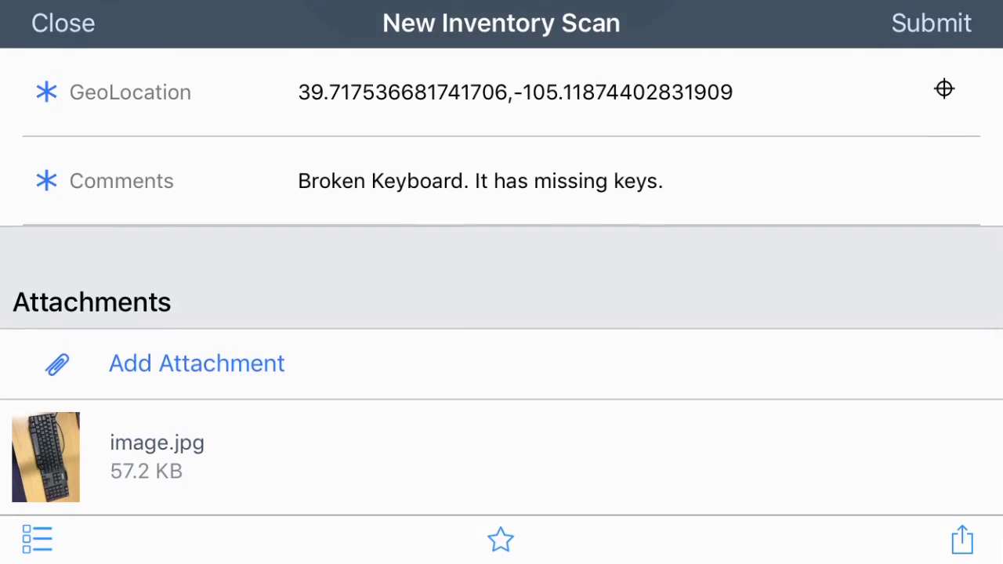
- Submit the new inventory scan for asset P1000222 and dismiss the submission message
scroll(502, 282, "up", 3)
left_click(931, 24)
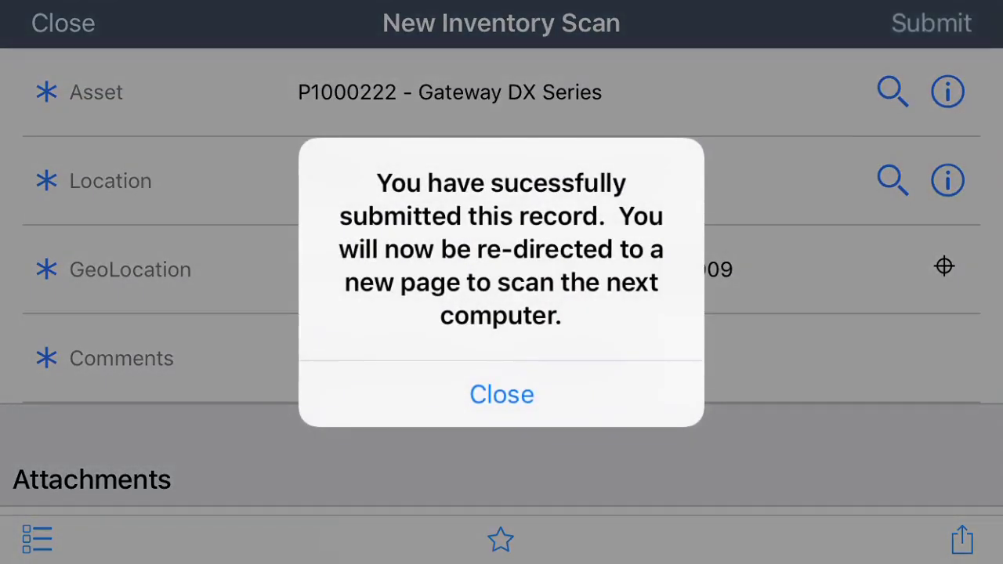
left_click(502, 394)
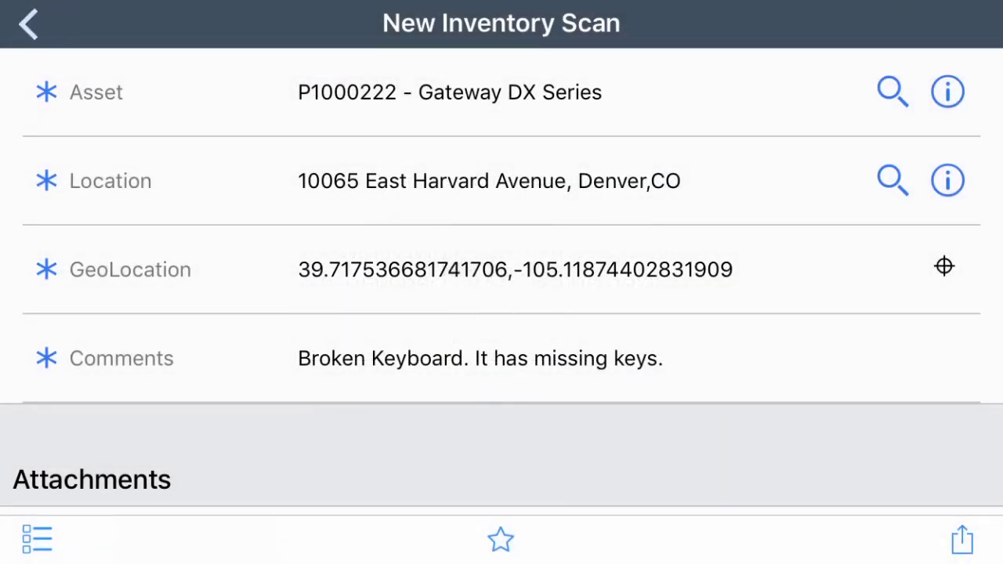
- Open the record of asset P1000222 - Gateway DX Series from the submitted inventory scan
left_click(947, 92)
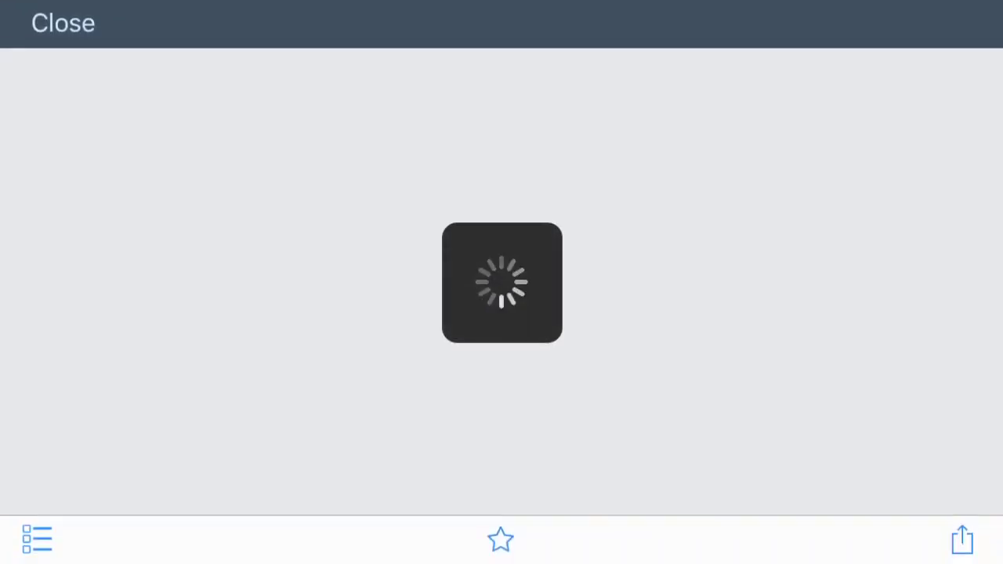